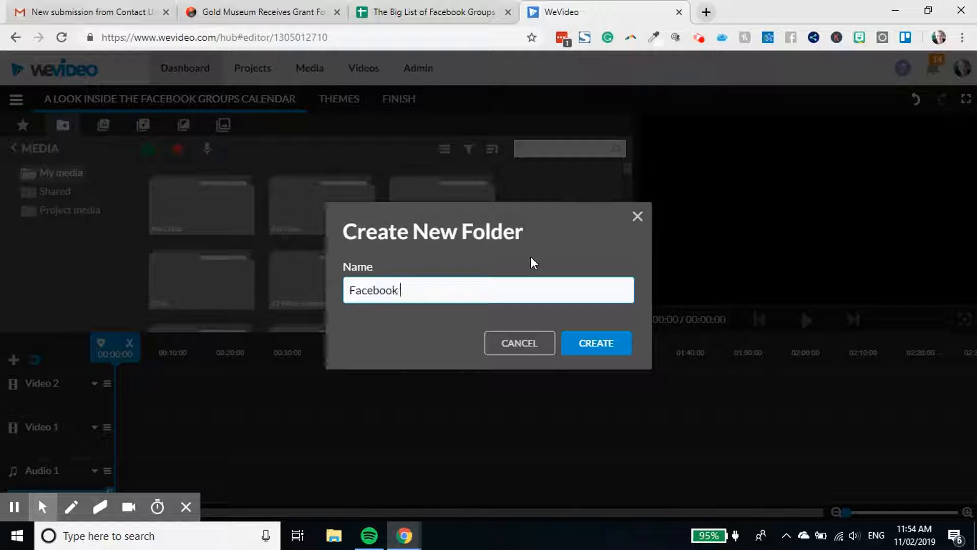
Name the new media folder "Facebook Groups" and create it
key(BackSpace)
key(BackSpace)
key(BackSpace)
key(BackSpace)
text(roups)
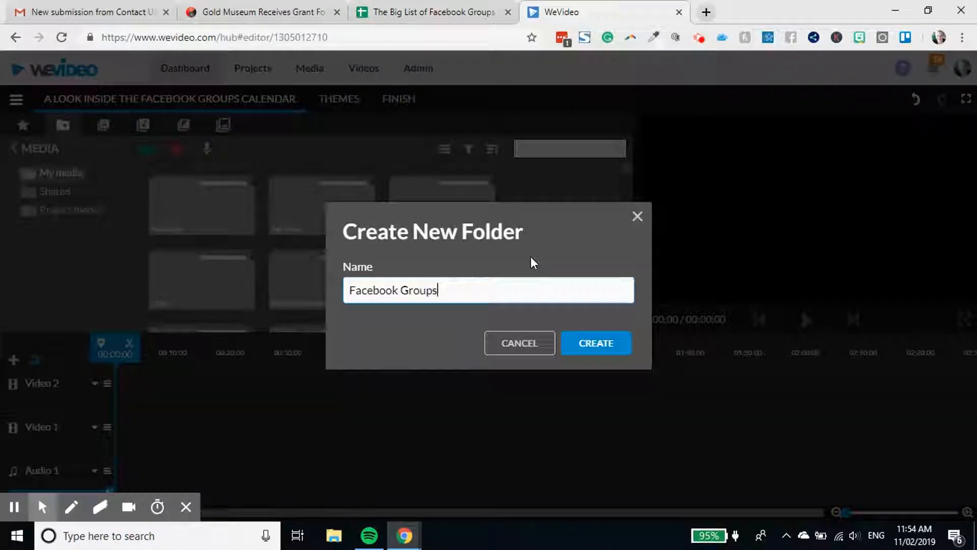
key(Return)
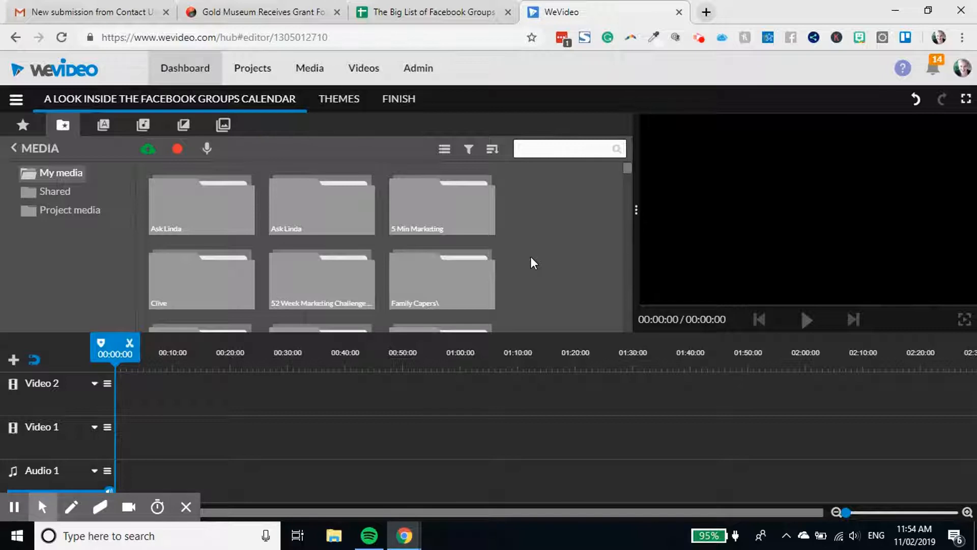
Open the new Facebook Groups folder in My media
scroll(492, 243, down, 5)
scroll(493, 243, up, 3)
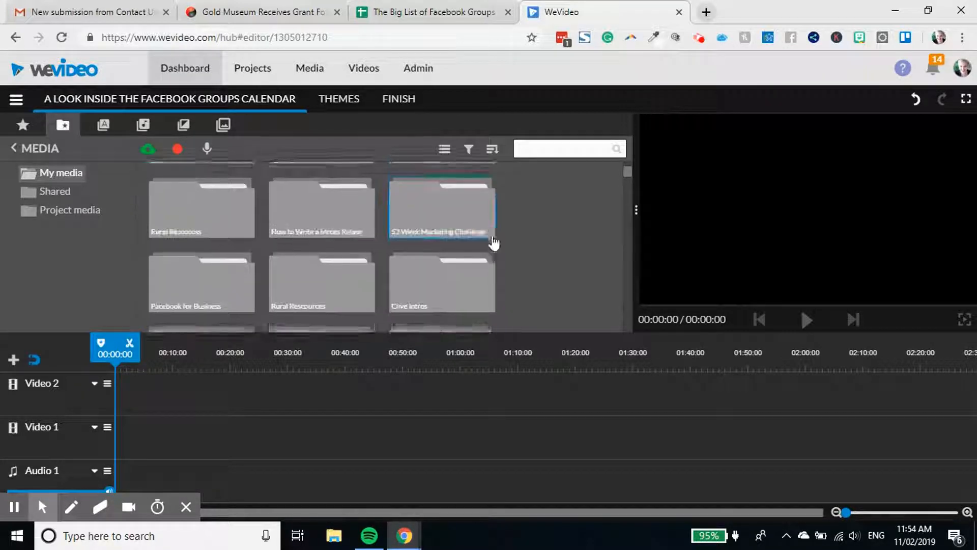
double_click(486, 241)
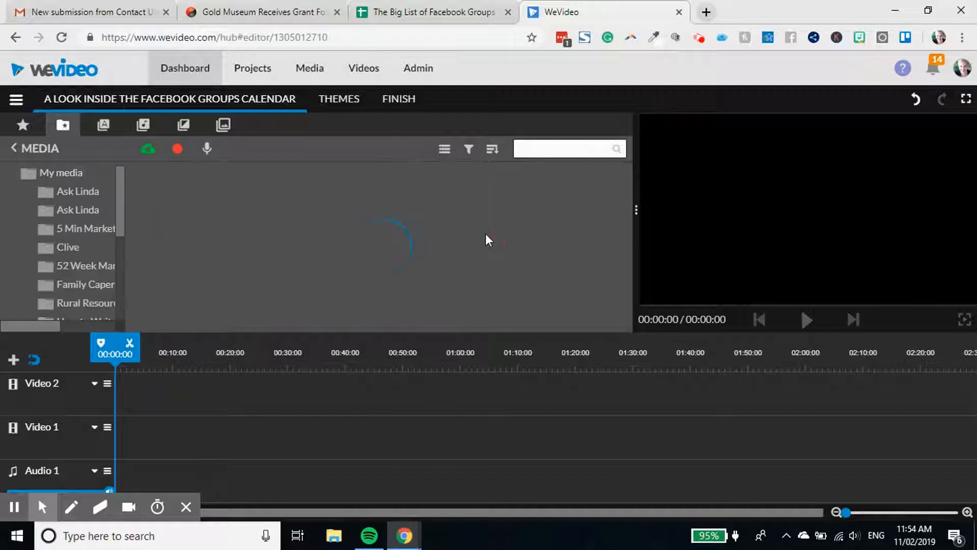
Import the clips VID_20190211_105634 and VID_20190211_105514 from the Raw video folder on Google Drive
click(147, 149)
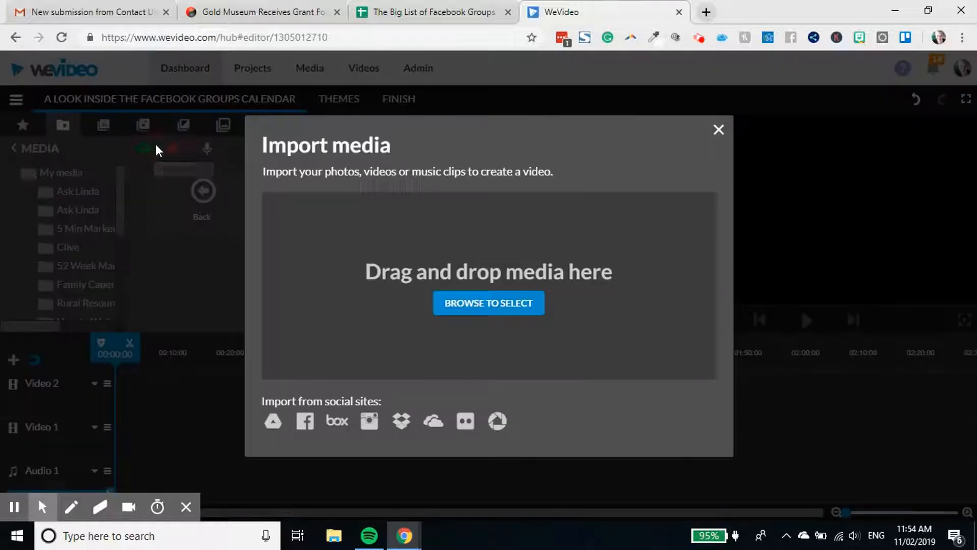
click(272, 421)
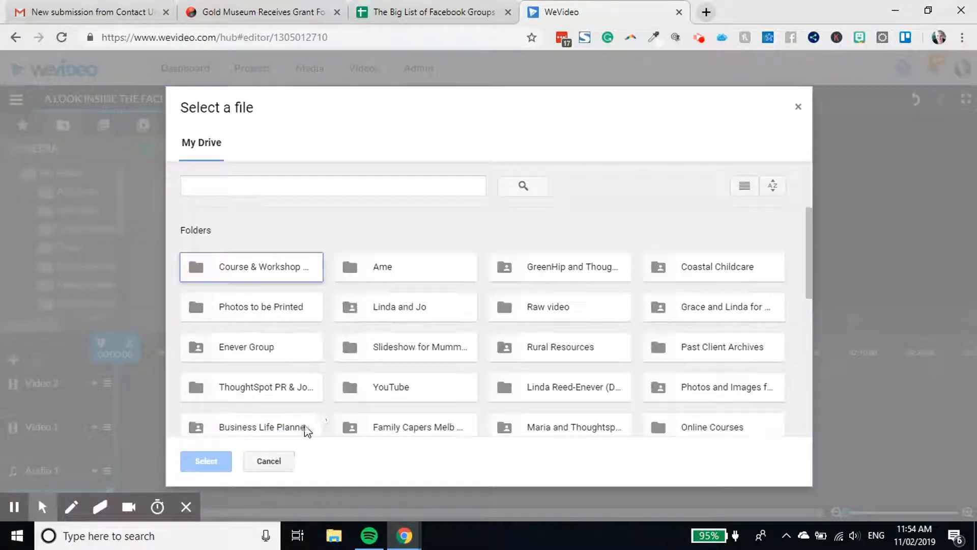
click(288, 193)
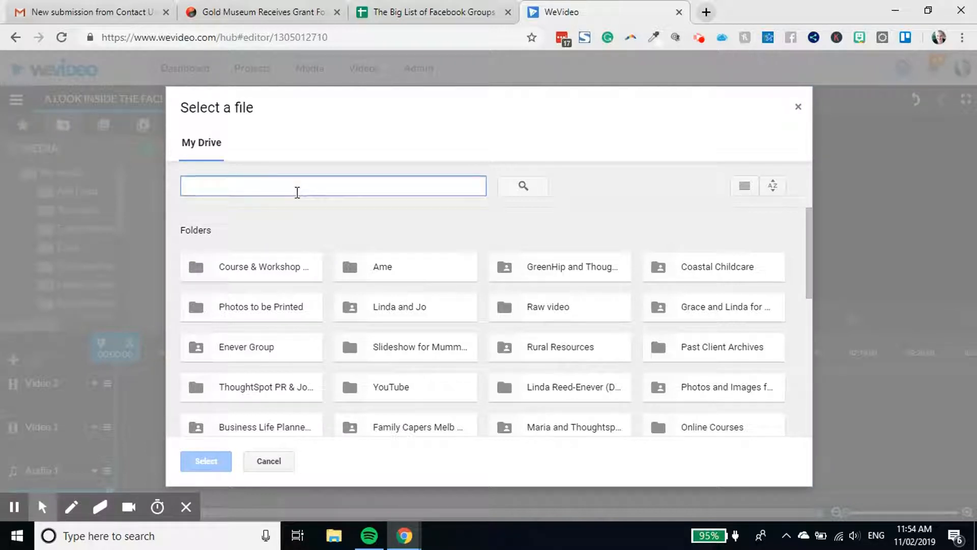
text(raw)
key(Down)
key(Return)
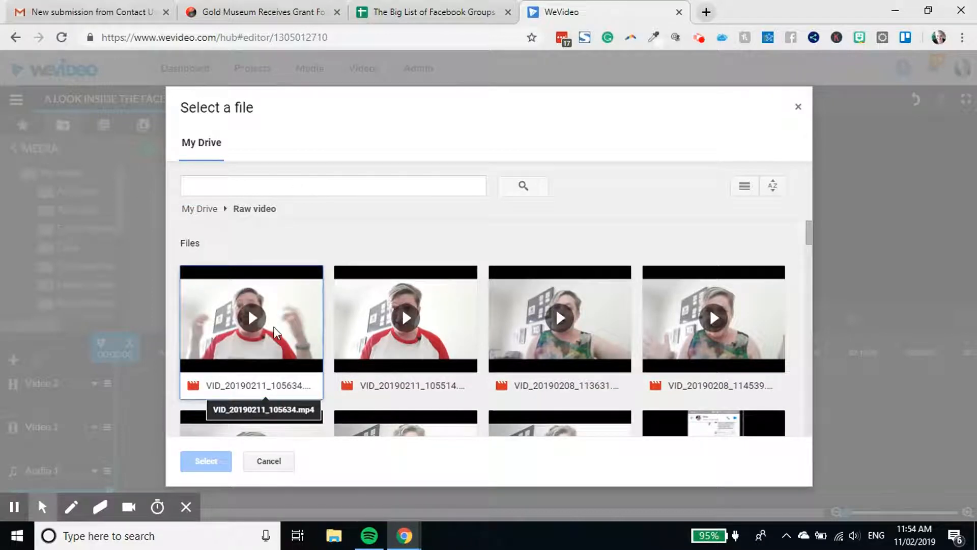
click(300, 344)
ctrl+click(383, 351)
click(206, 462)
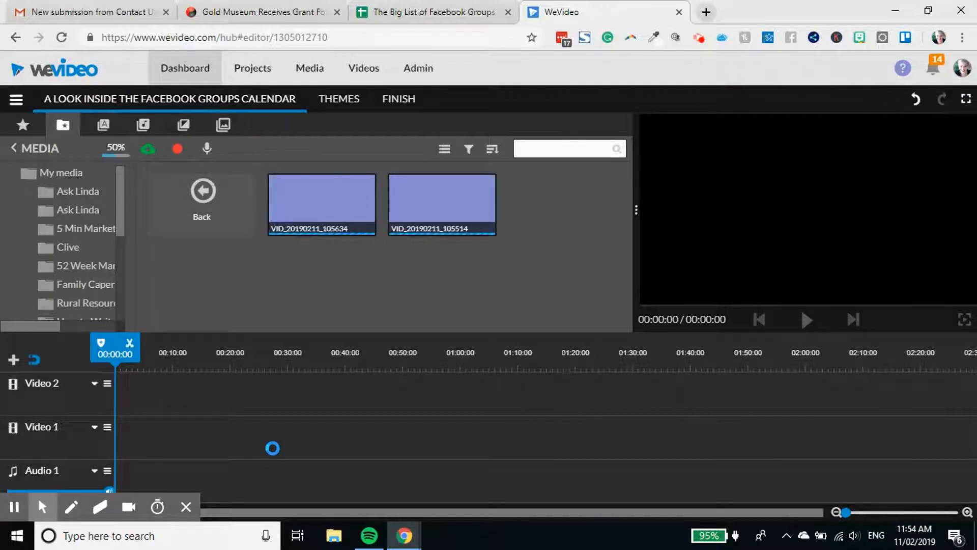
Import the Feb 11, 2019 11:08 AM recording from the Screencastify folder on Google Drive, found by searching for "screen"
click(148, 150)
click(271, 420)
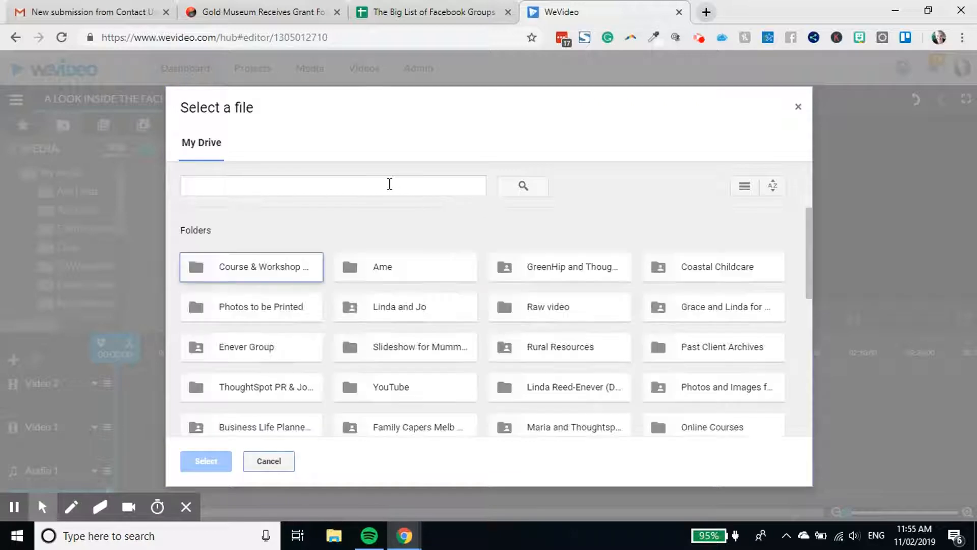
text(scree)
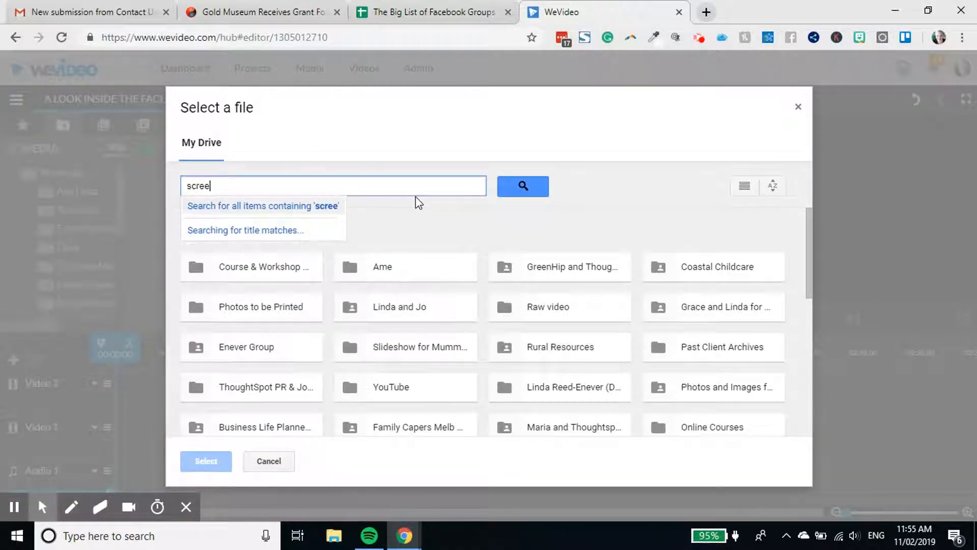
text(n)
key(Return)
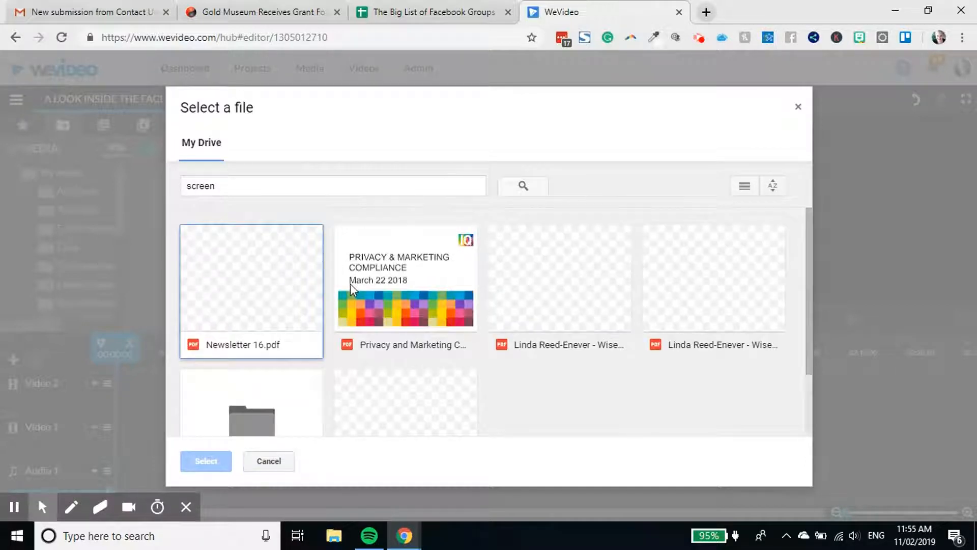
scroll(270, 389, down, 2)
double_click(271, 391)
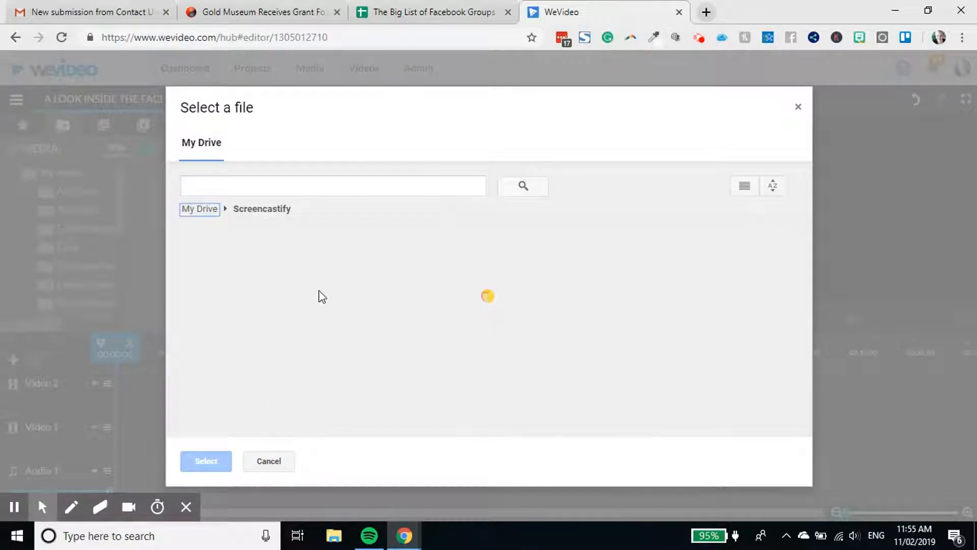
click(297, 306)
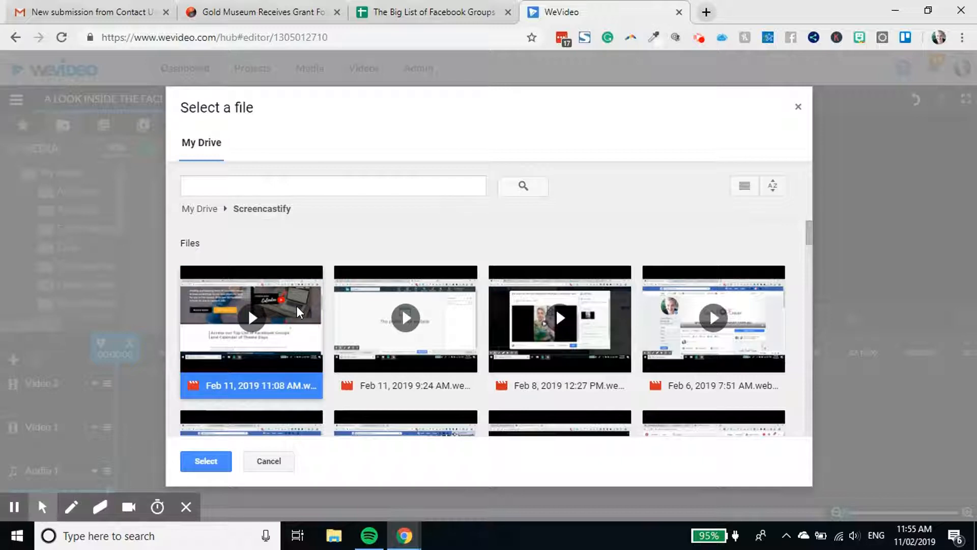
double_click(298, 306)
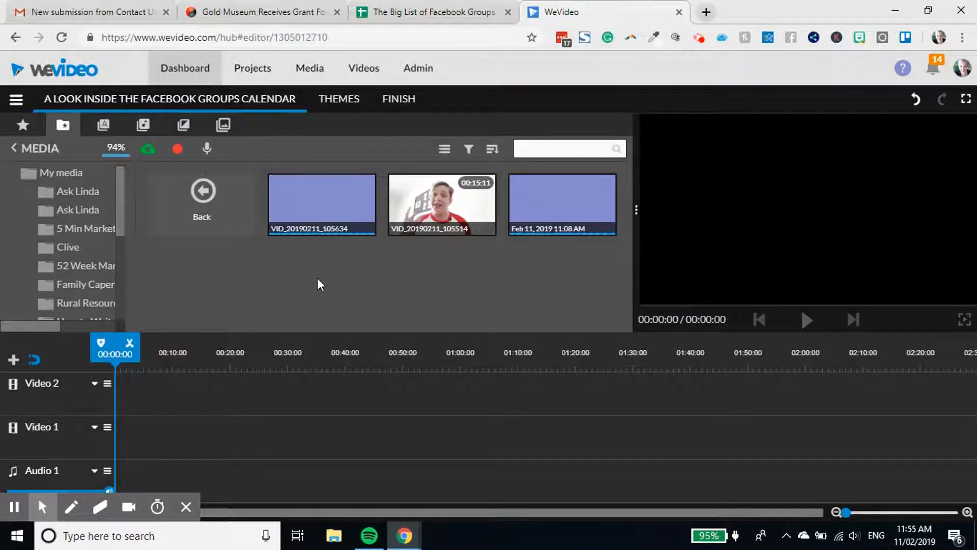
Preview the clip VID_20190211_105514 and place it at the start of the Video 1 track
click(430, 214)
click(804, 321)
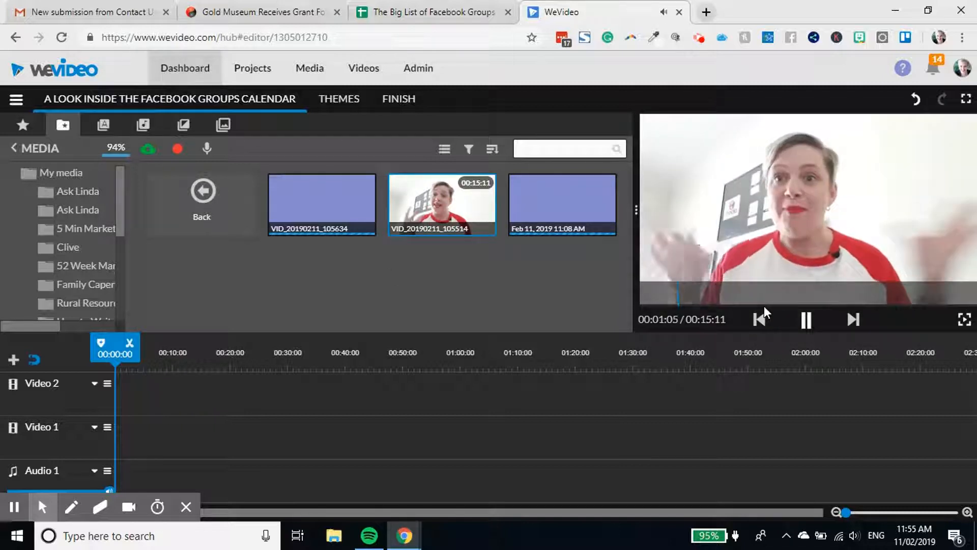
click(804, 319)
drag(430, 206, 152, 428)
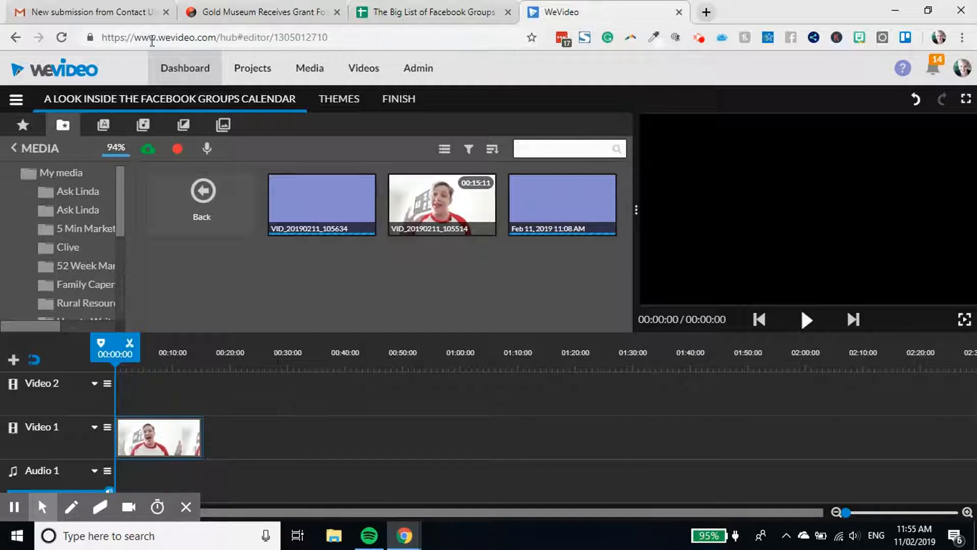
Add the standard Slide transition to the end of the clip on the Video 1 track
click(184, 125)
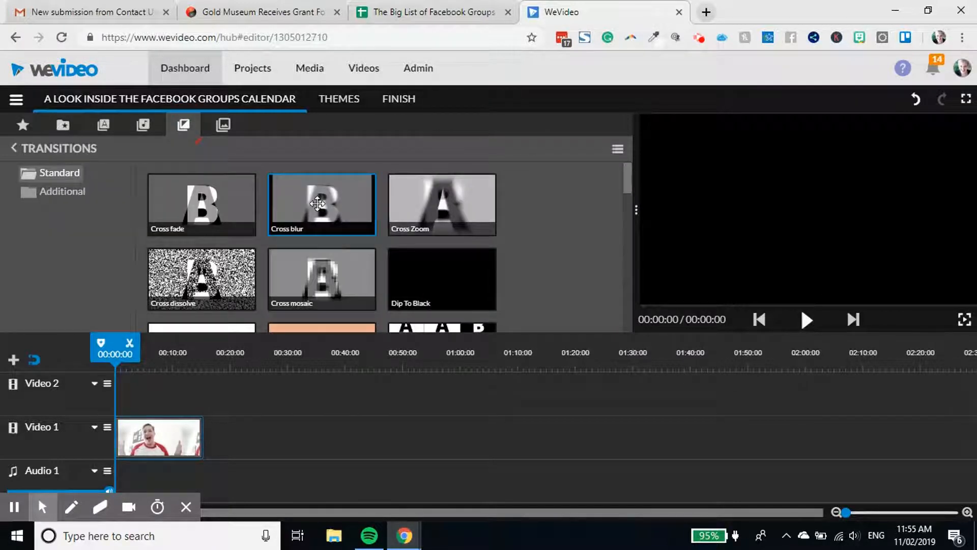
scroll(399, 231, down, 2)
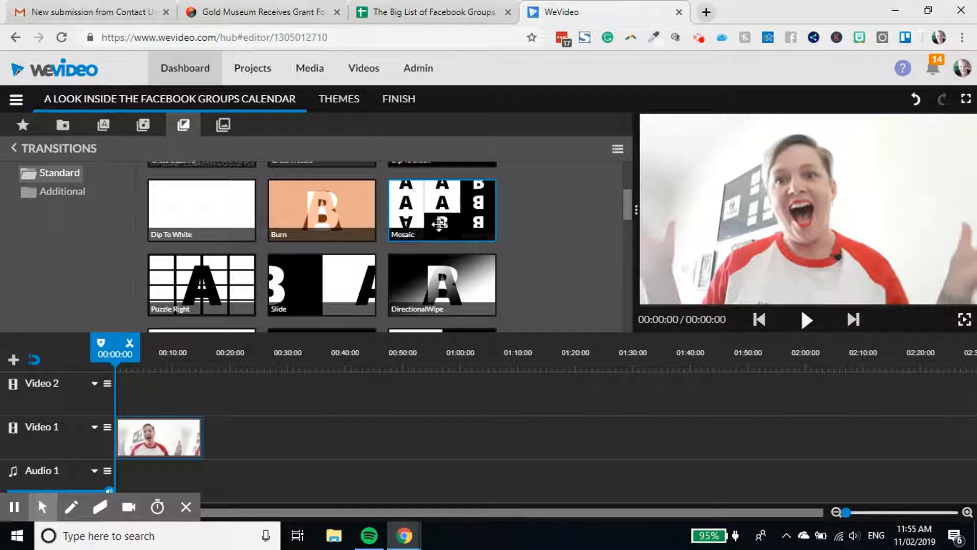
scroll(430, 224, down, 1)
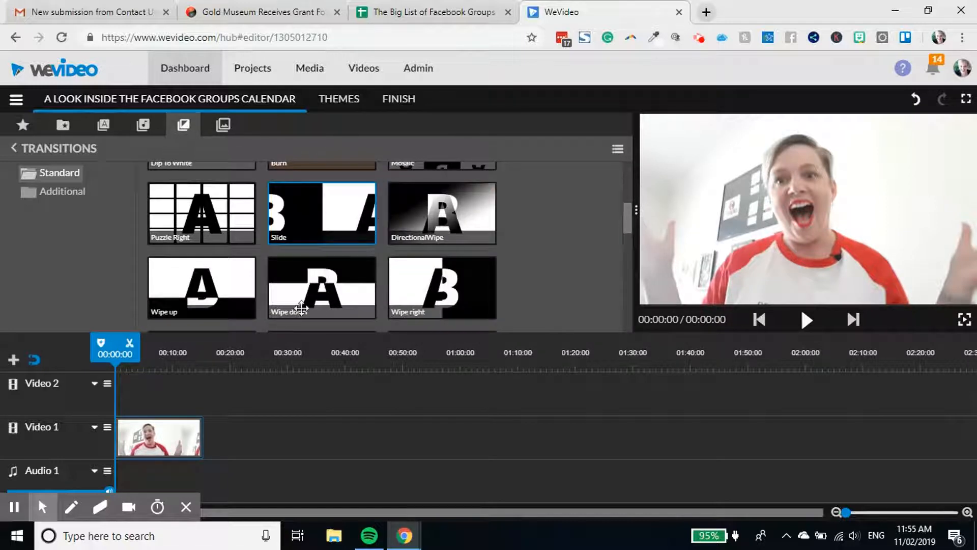
mouse_move(332, 205)
mouse_down()
mouse_move(253, 415)
mouse_move(228, 453)
mouse_move(210, 443)
mouse_up()
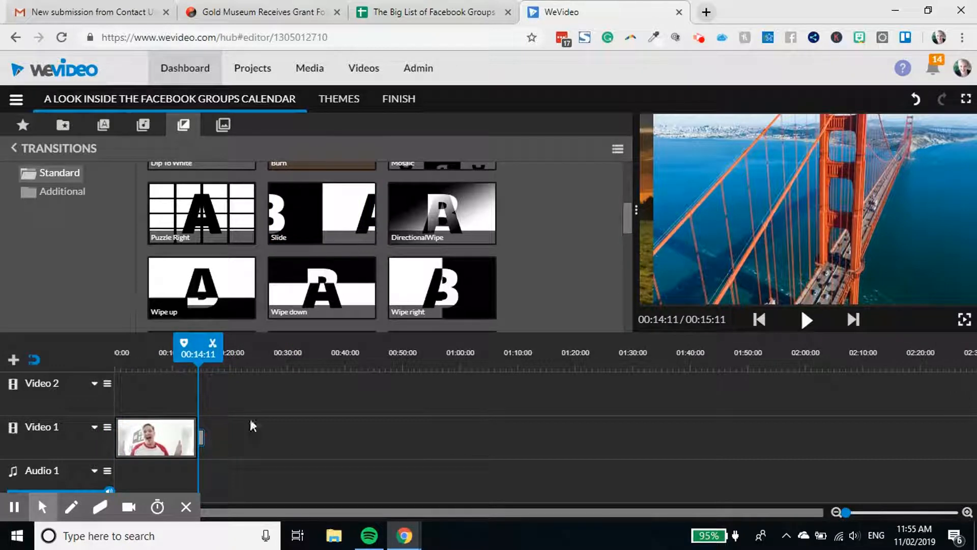
Place the clip VID_20190211_105634 on the Video 1 track at about 00:55, leaving a gap after the first clip
scroll(294, 251, up, 3)
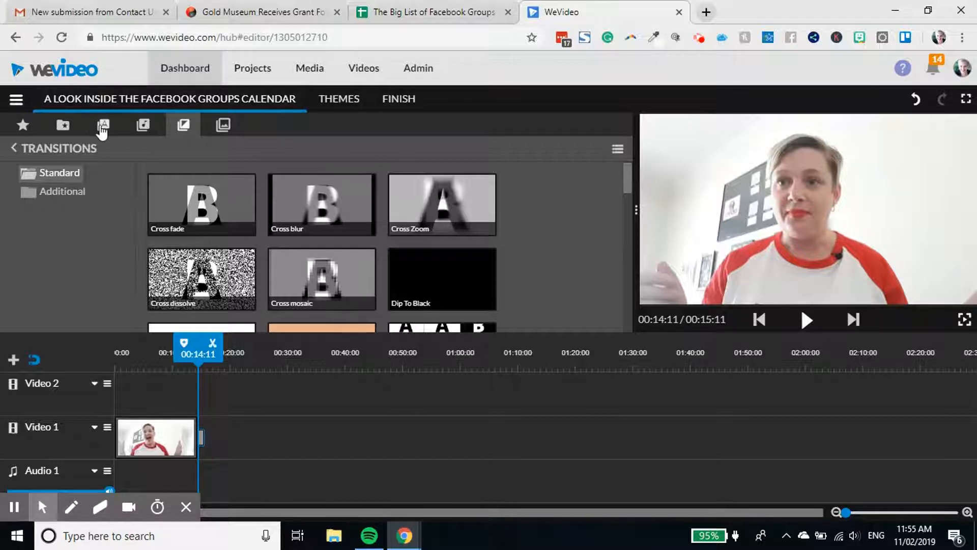
click(63, 127)
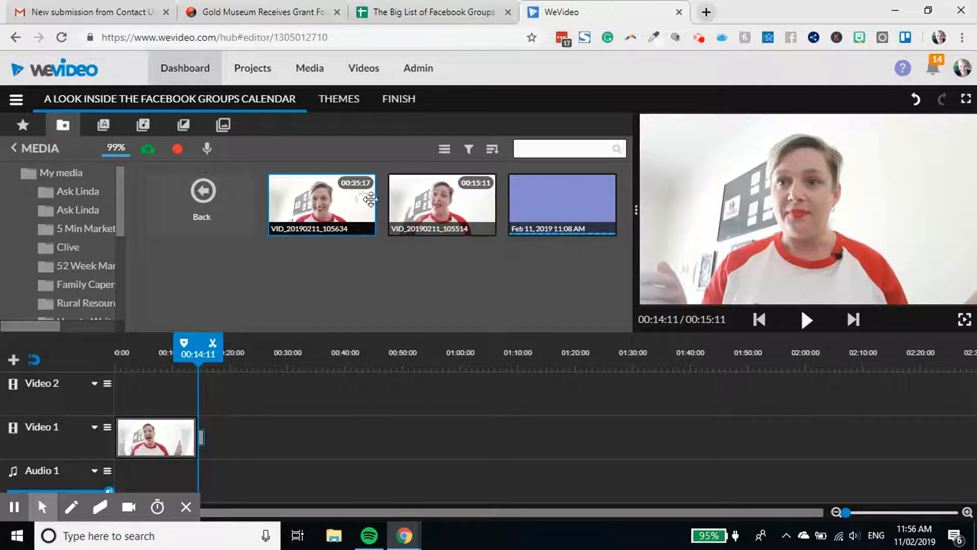
drag(371, 199, 456, 428)
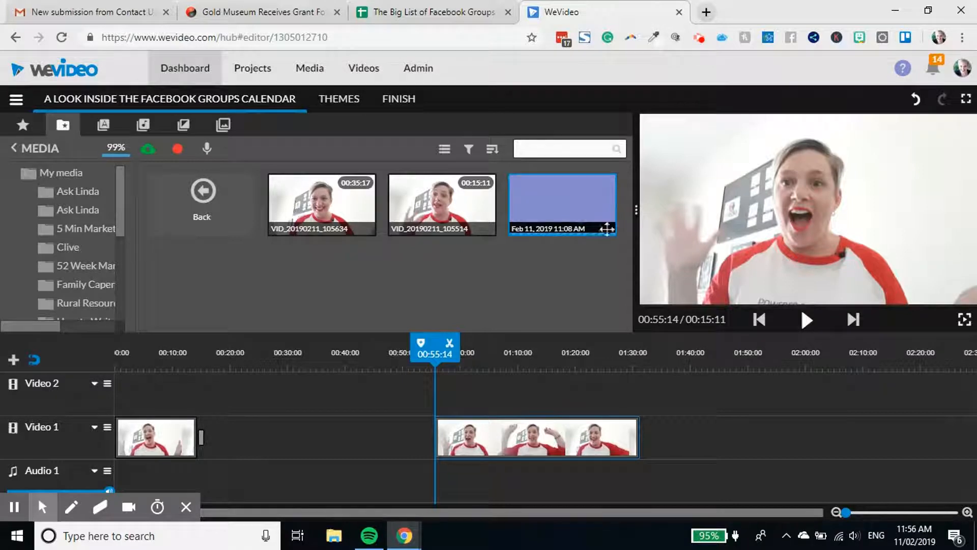
Play the second clip up to 01:04:12, split it there and delete the part before the cut
click(804, 330)
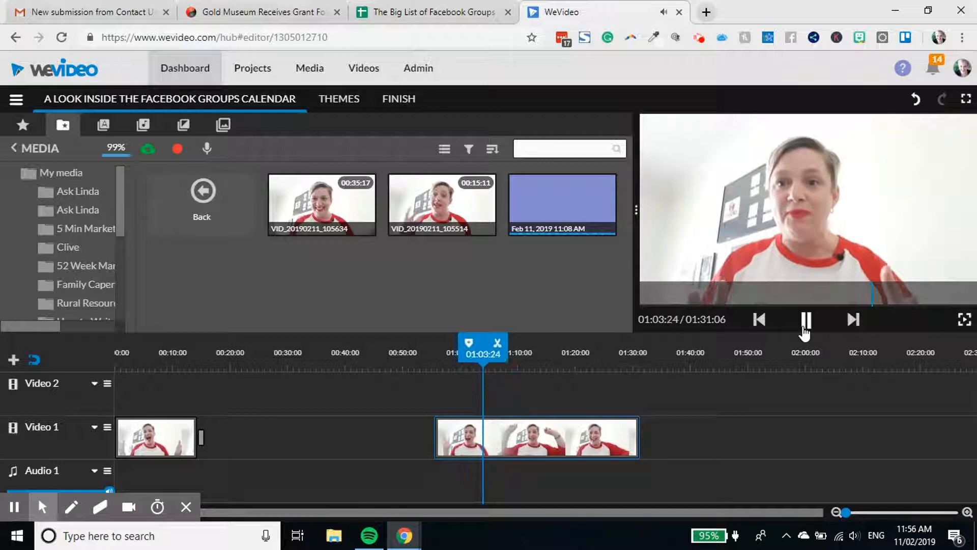
click(804, 328)
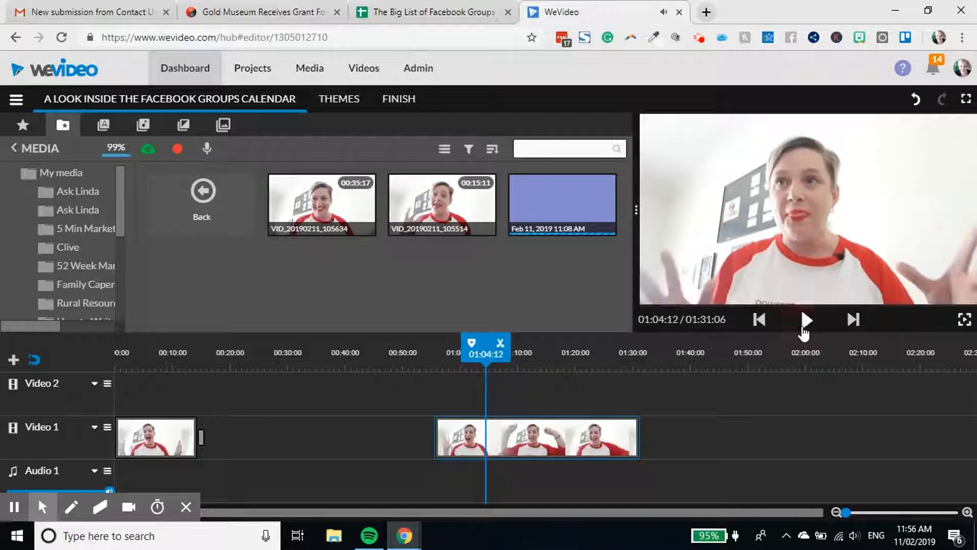
click(500, 342)
click(474, 432)
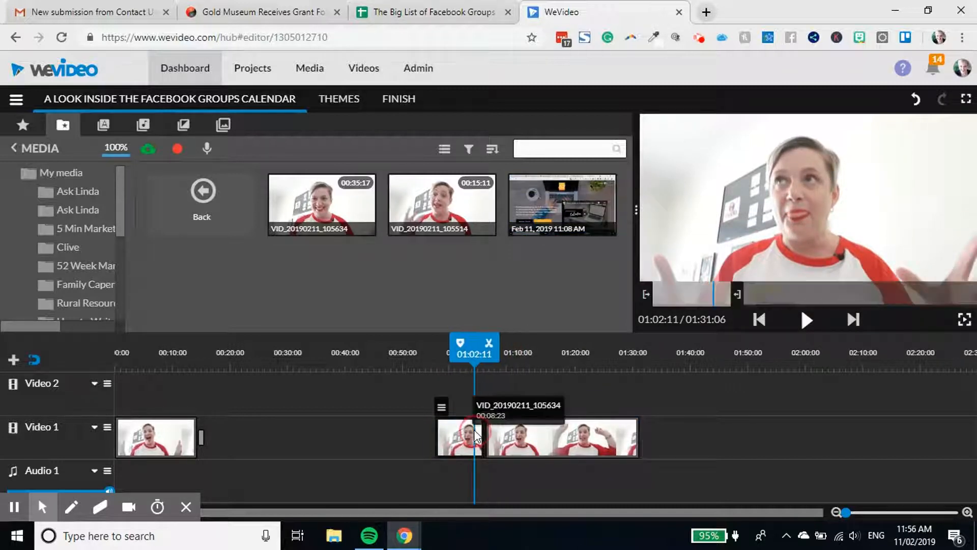
key(Delete)
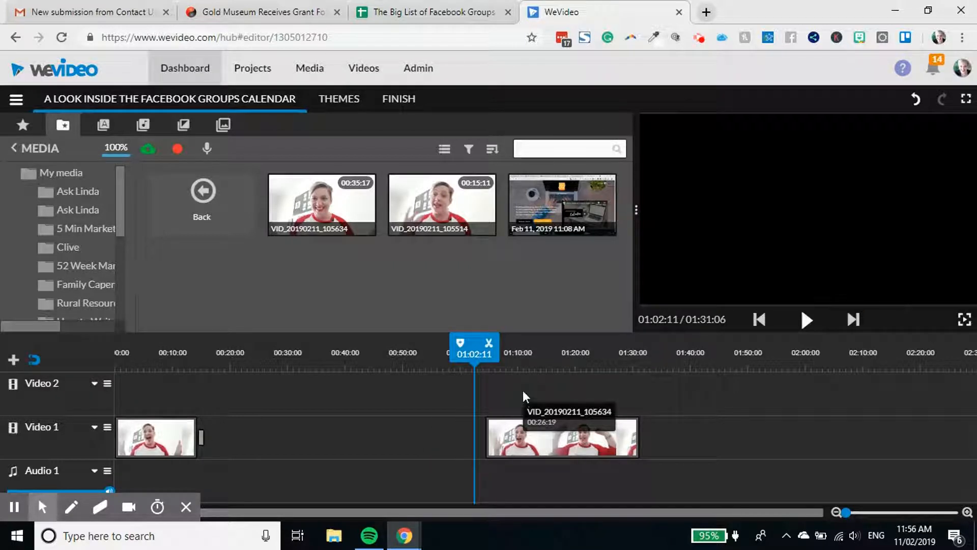
Play the remaining second clip up to 01:06:19, split it there and delete the short part before the cut
drag(482, 353, 497, 354)
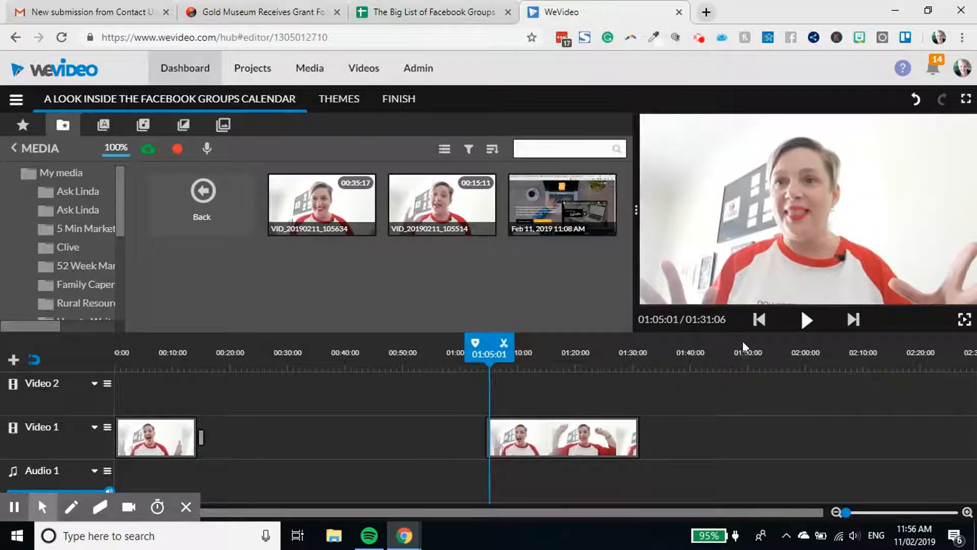
click(804, 320)
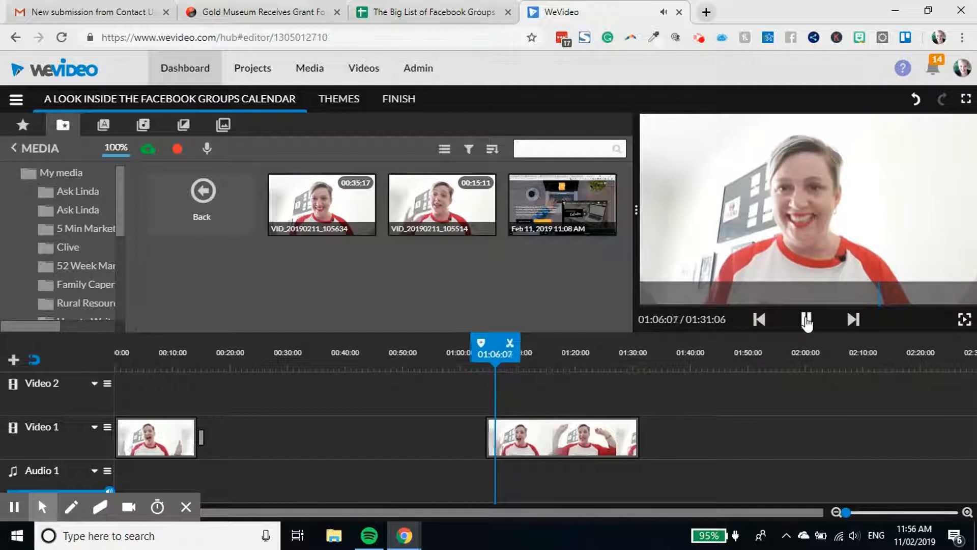
click(806, 320)
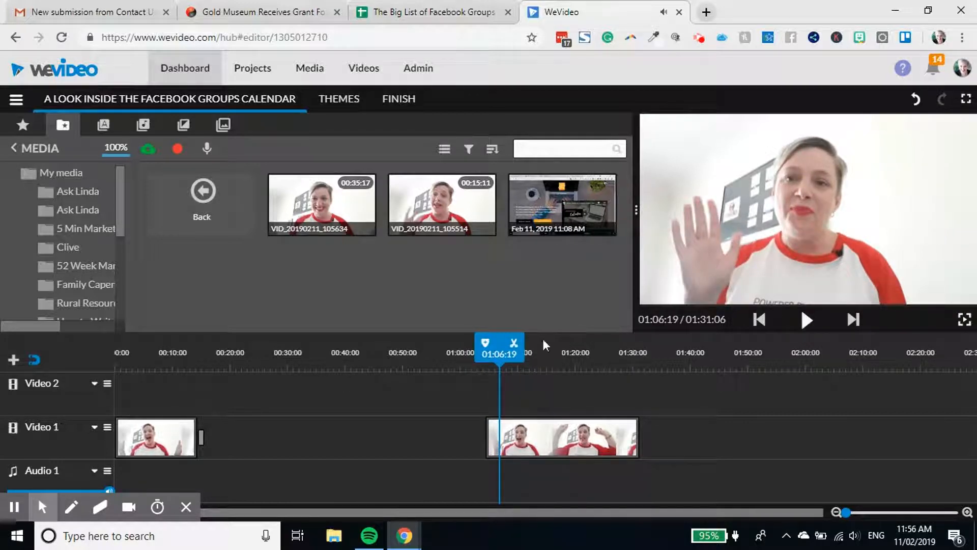
click(514, 342)
click(489, 441)
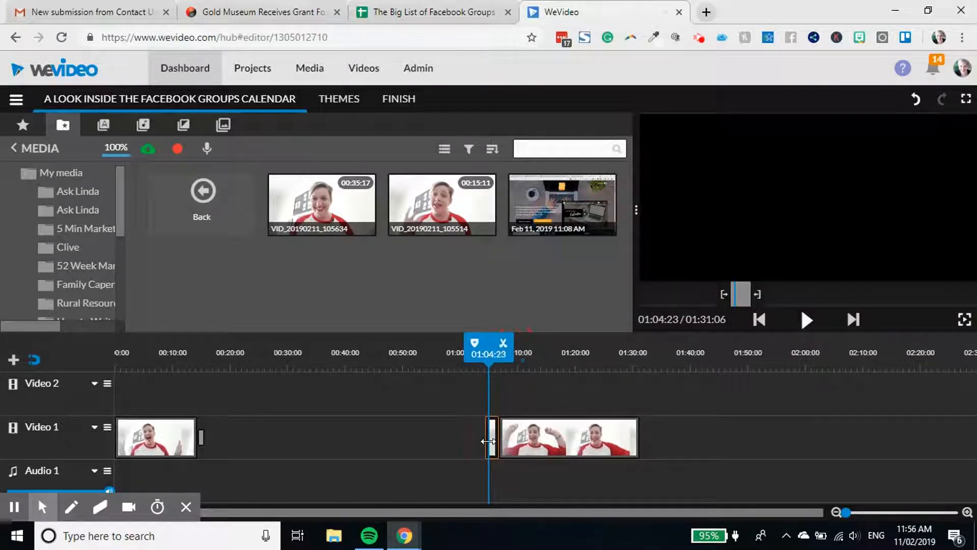
key(Delete)
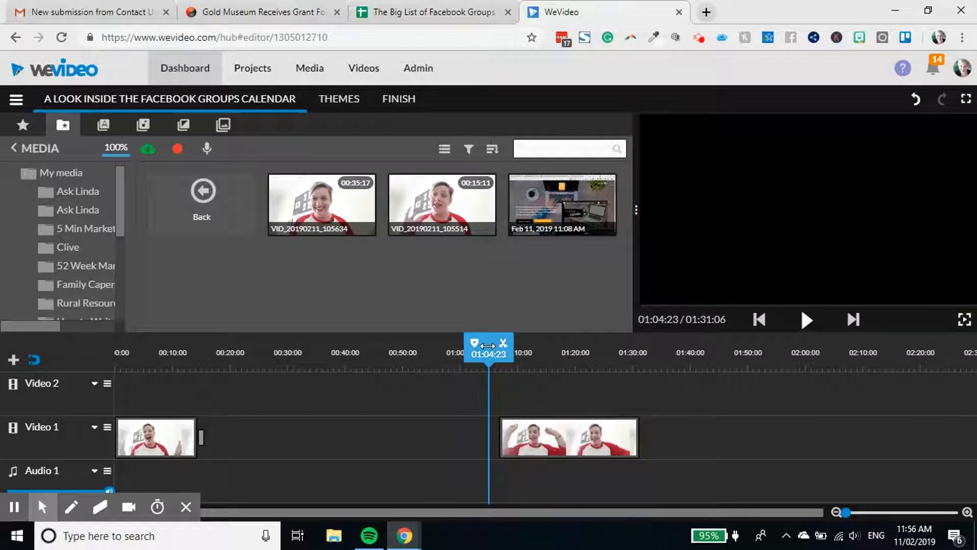
Play the remaining second clip up to 01:10:16, split it there and delete the part before the cut
drag(486, 350, 498, 350)
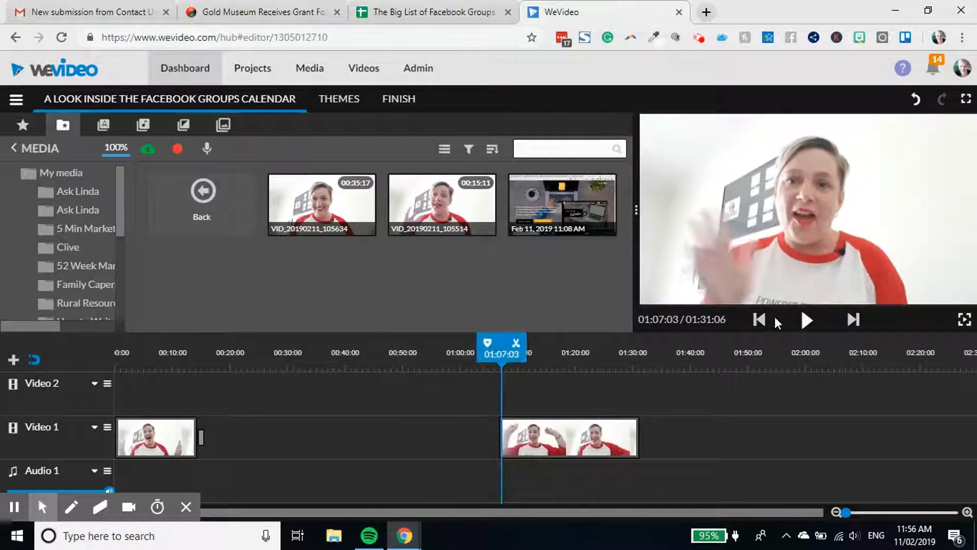
click(805, 325)
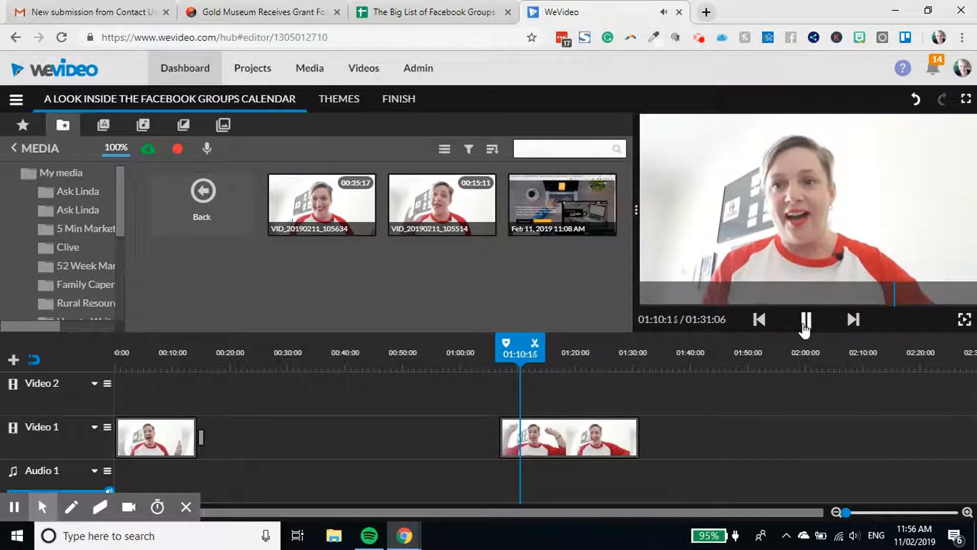
click(806, 321)
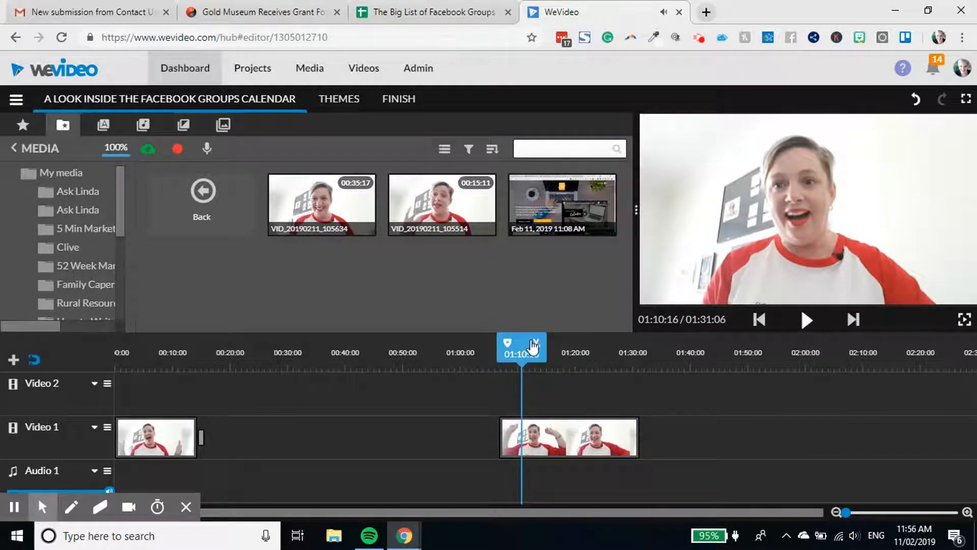
click(536, 343)
click(513, 440)
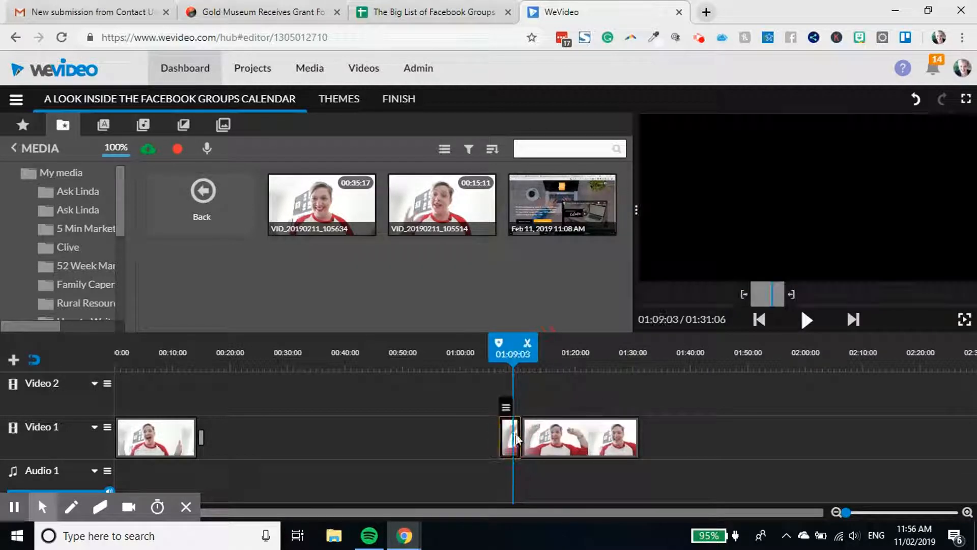
key(Delete)
Try splitting the remaining second clip at 01:13:00 and undo the split
drag(526, 354, 538, 354)
click(808, 322)
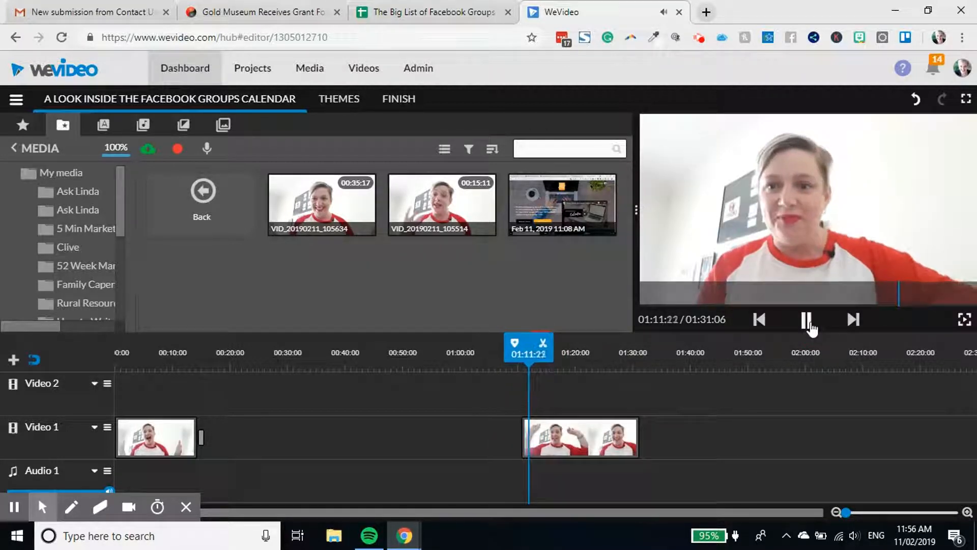
click(809, 324)
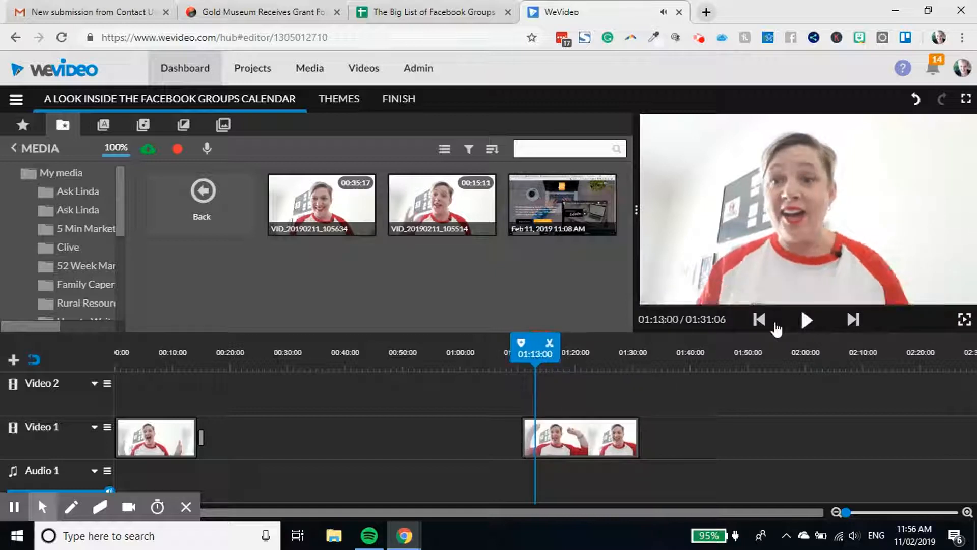
click(549, 351)
drag(534, 351, 531, 350)
key(ctrl+z)
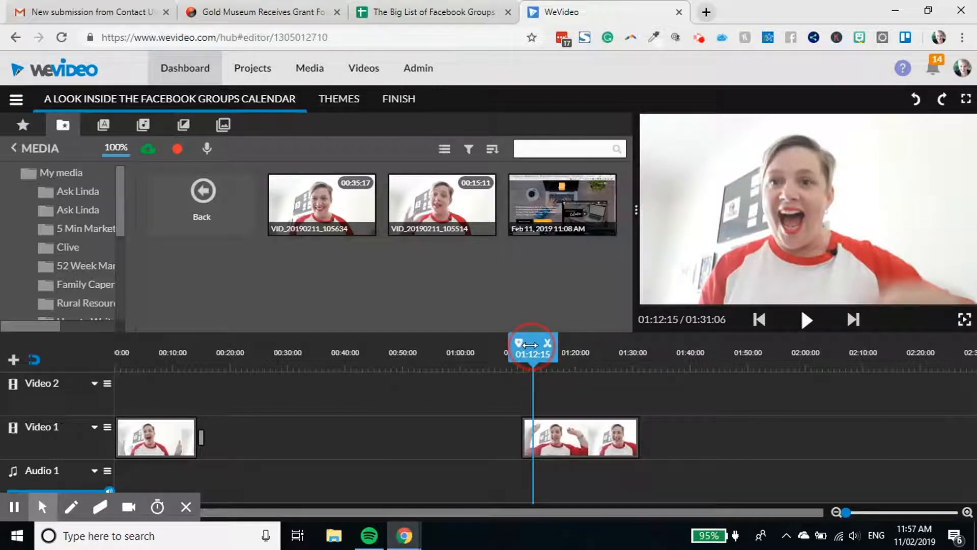
Split the second clip at 01:11:24 and delete the short part before the cut
drag(530, 345, 526, 346)
click(546, 347)
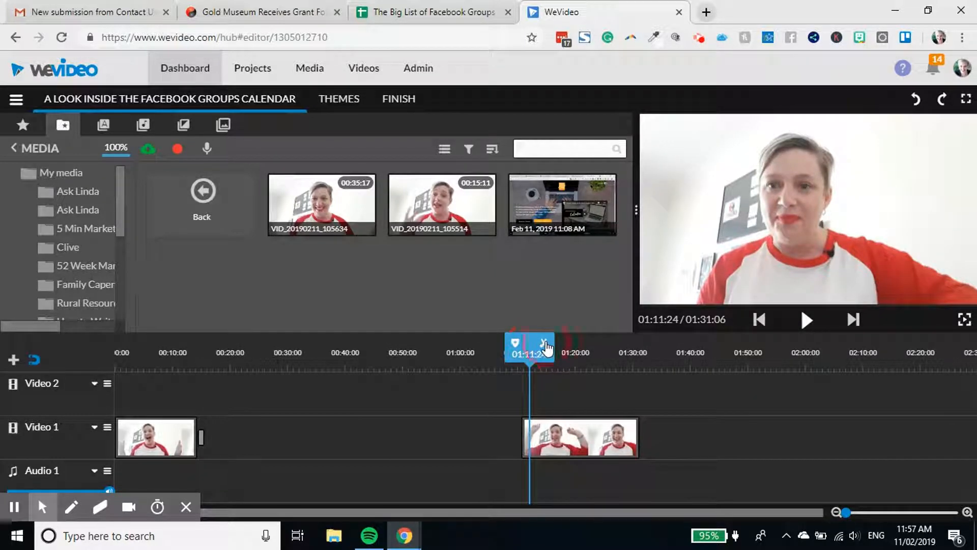
click(803, 326)
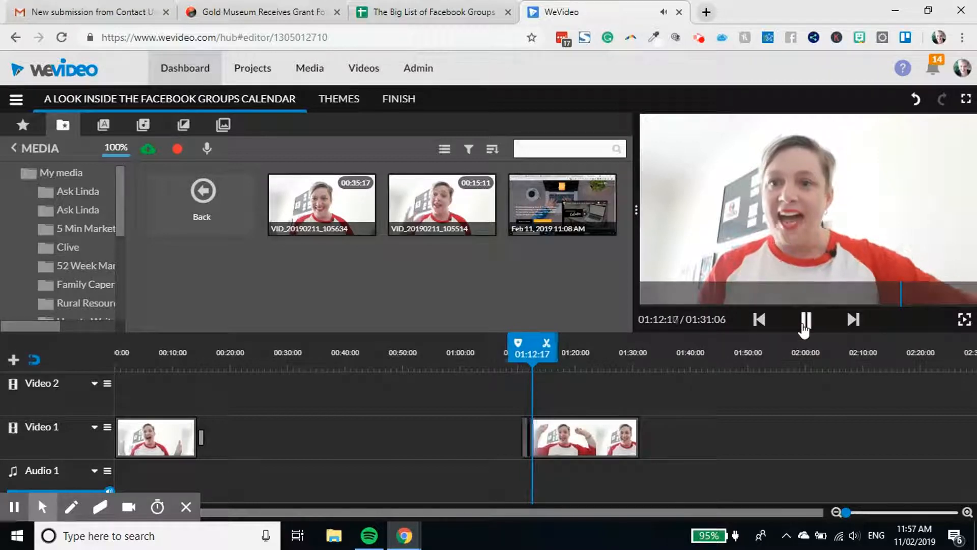
click(525, 428)
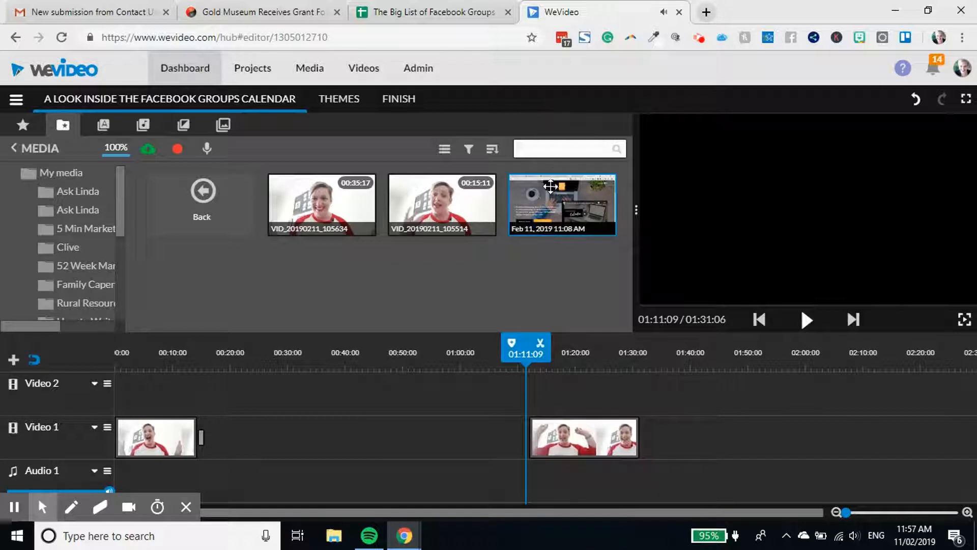
Place the clip Feb 11, 2019 11:08 AM after the first transition on Video 1 at 00:15:11, using Insert and push
drag(550, 187, 227, 434)
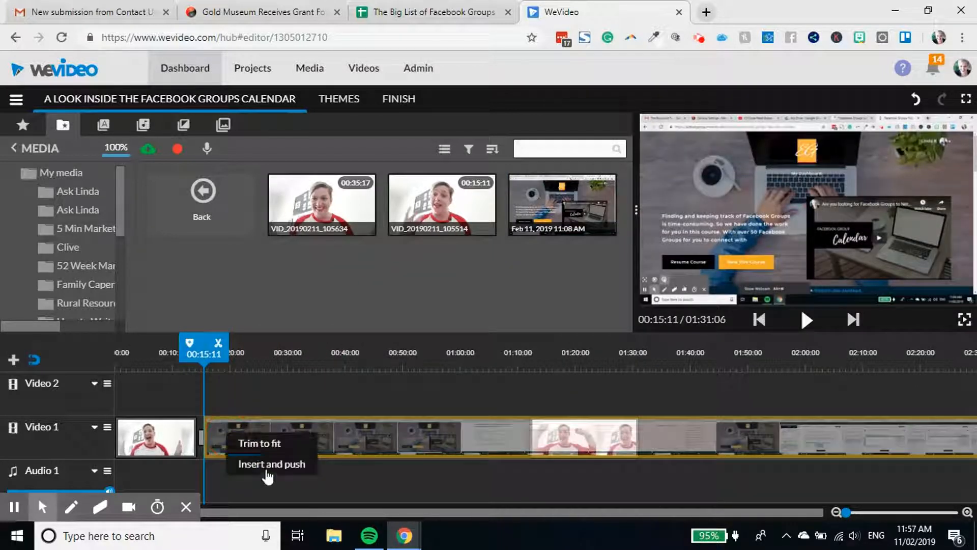
click(272, 465)
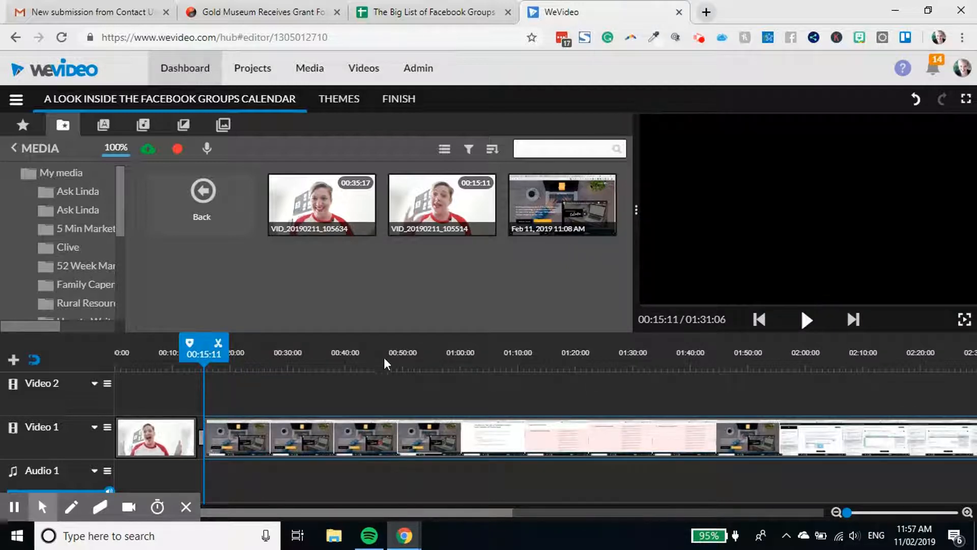
Cut away the inserted screen recording's footage before 00:34:23 and move the rest back to 00:15:11, against the first transition
click(806, 320)
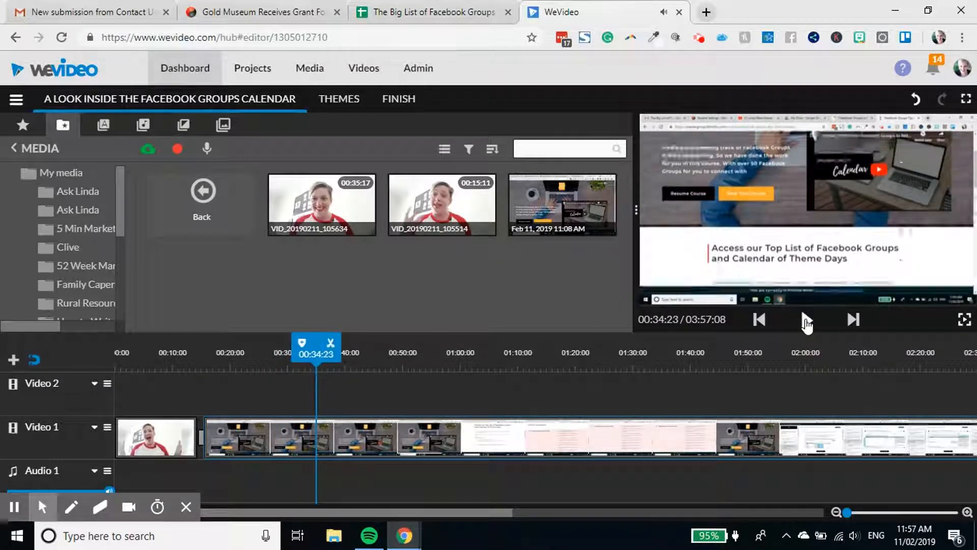
click(807, 321)
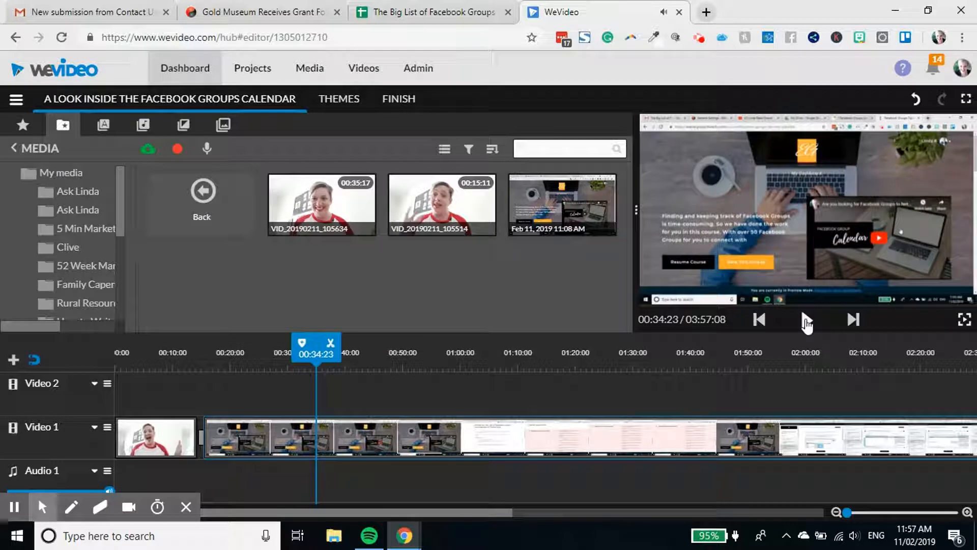
click(334, 346)
click(294, 433)
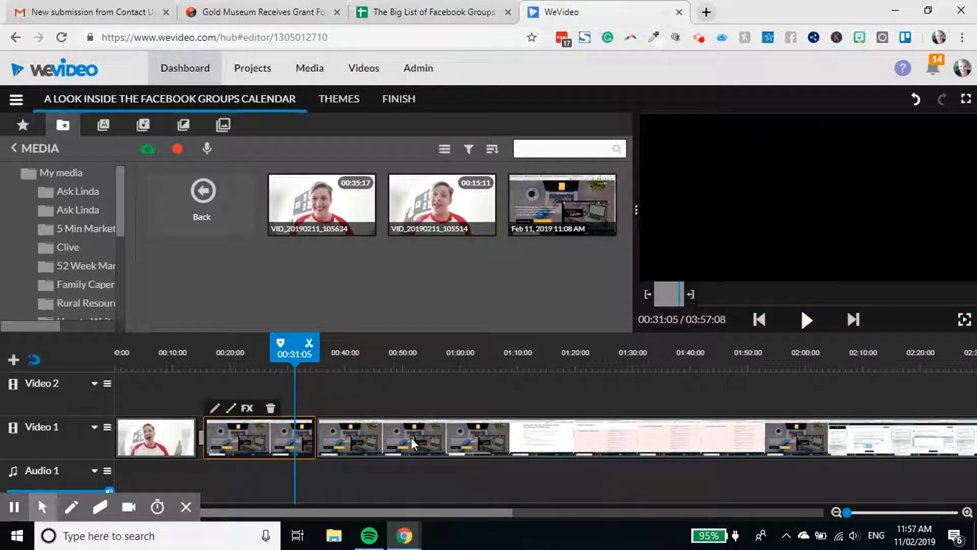
key(Delete)
drag(399, 439, 292, 439)
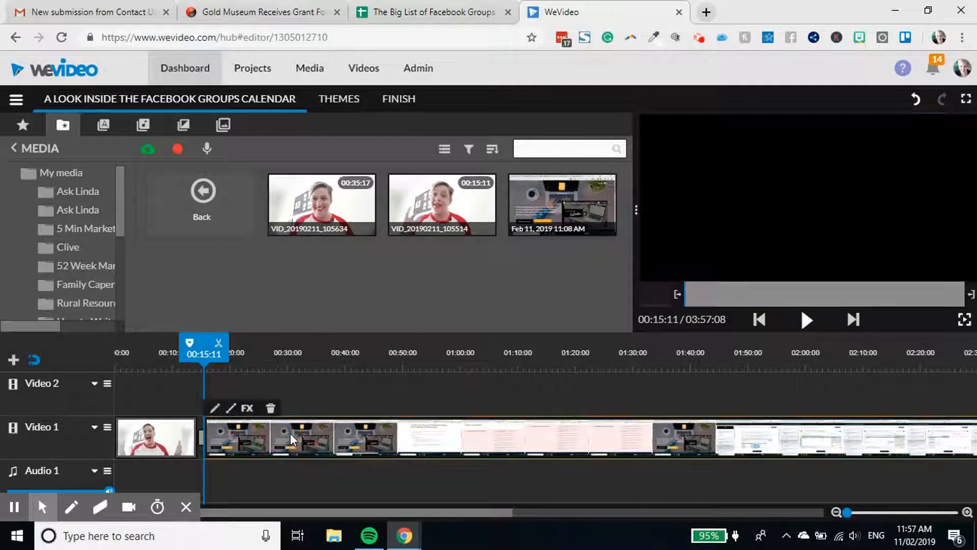
Play parts of the screen recording clip, from its beginning and around 01:34 to 01:49, to check its content
click(814, 321)
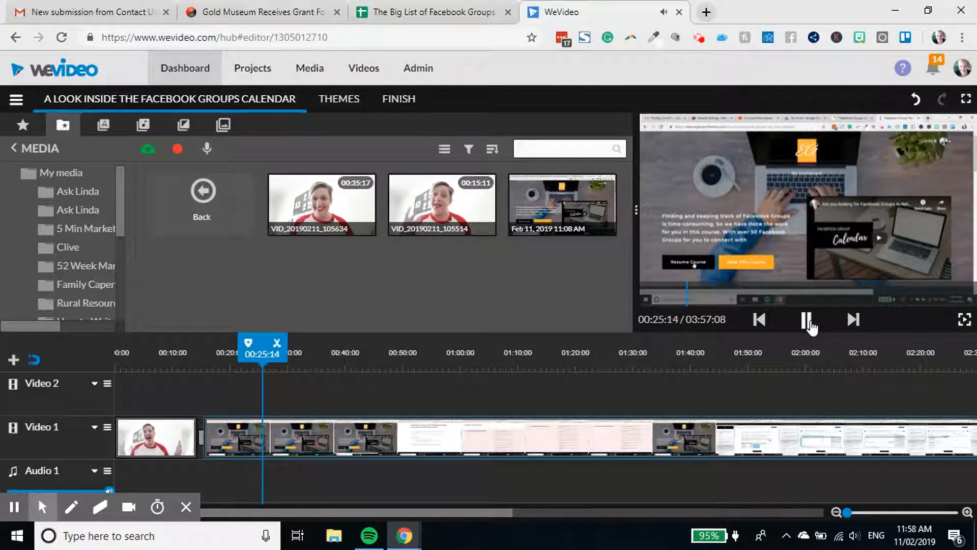
click(809, 320)
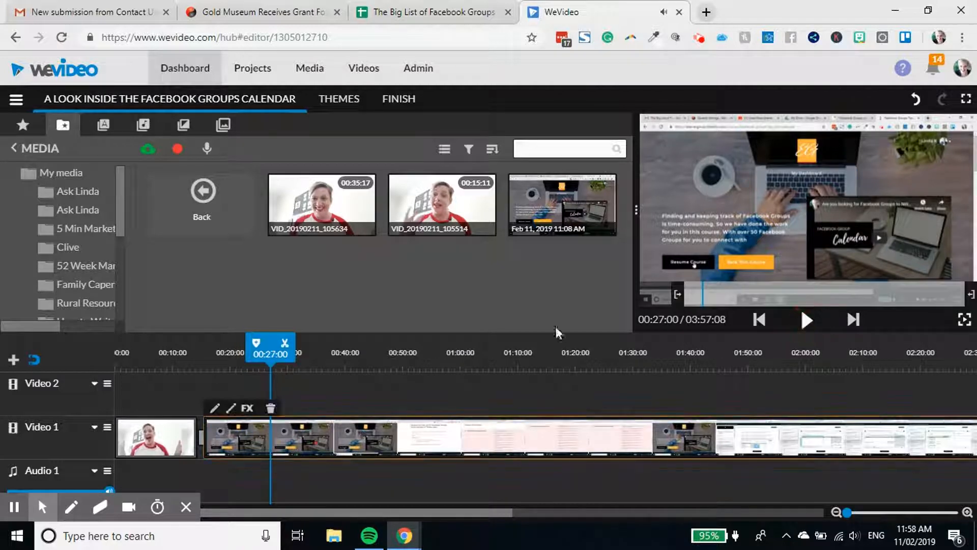
click(715, 400)
click(724, 401)
drag(720, 352, 617, 353)
click(807, 320)
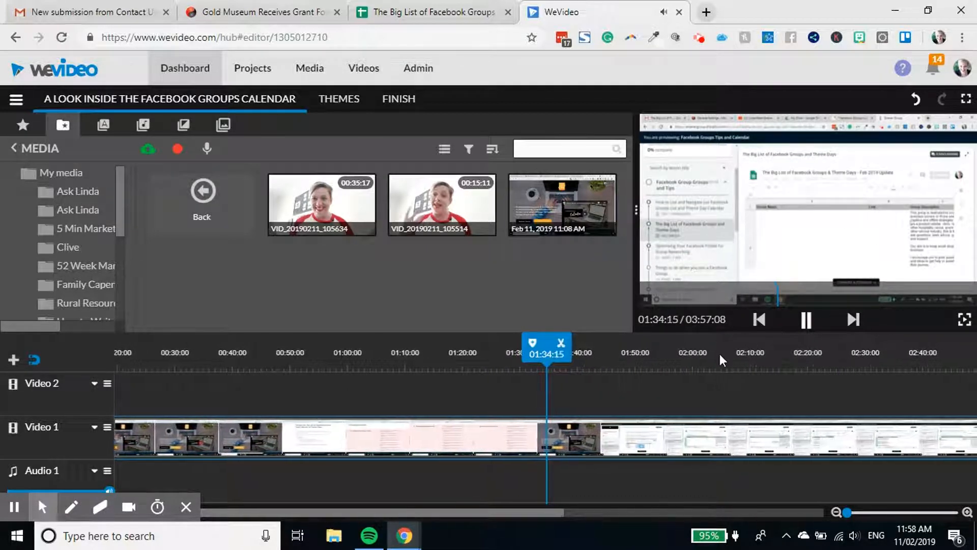
click(808, 323)
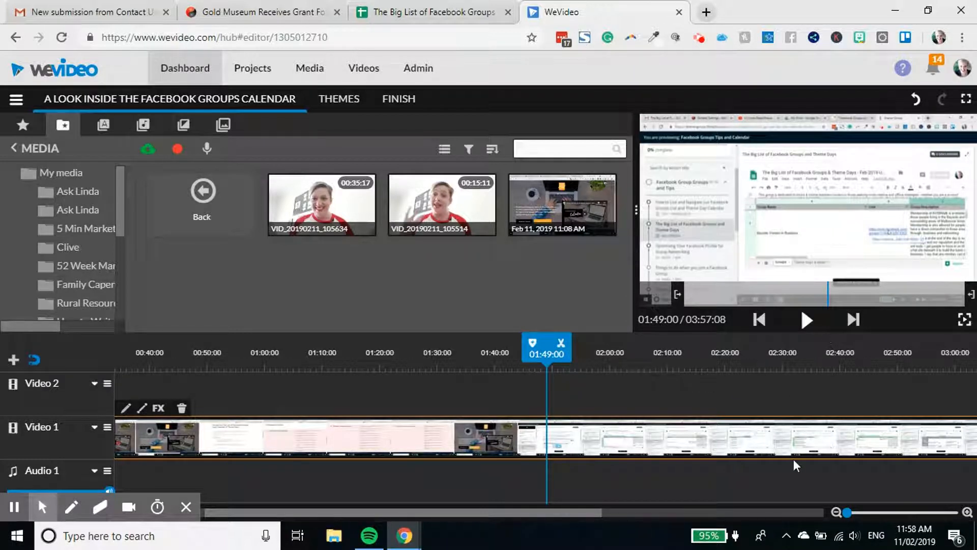
Play the end of the screen recording clip up to 03:15:10, split it there and delete the part after the cut
drag(604, 514, 716, 514)
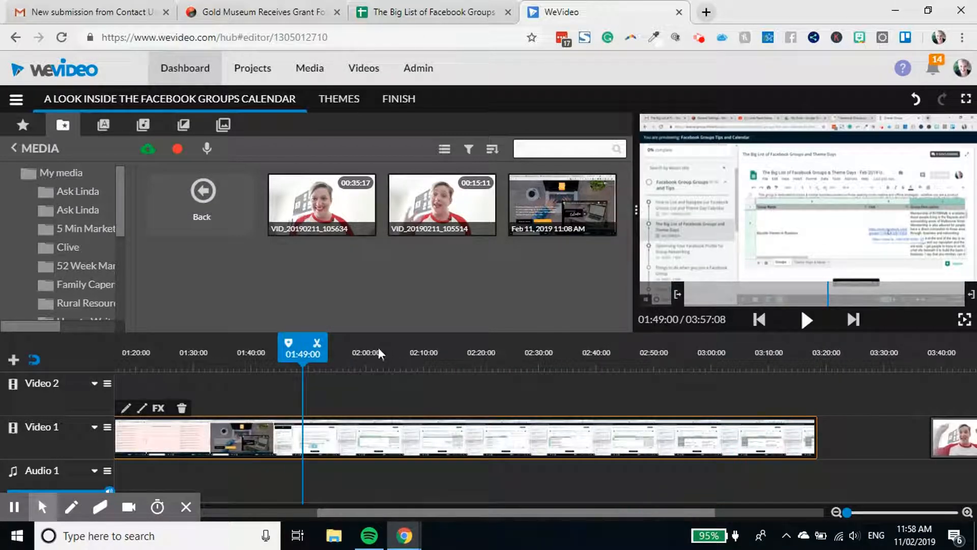
drag(671, 372, 765, 377)
click(807, 322)
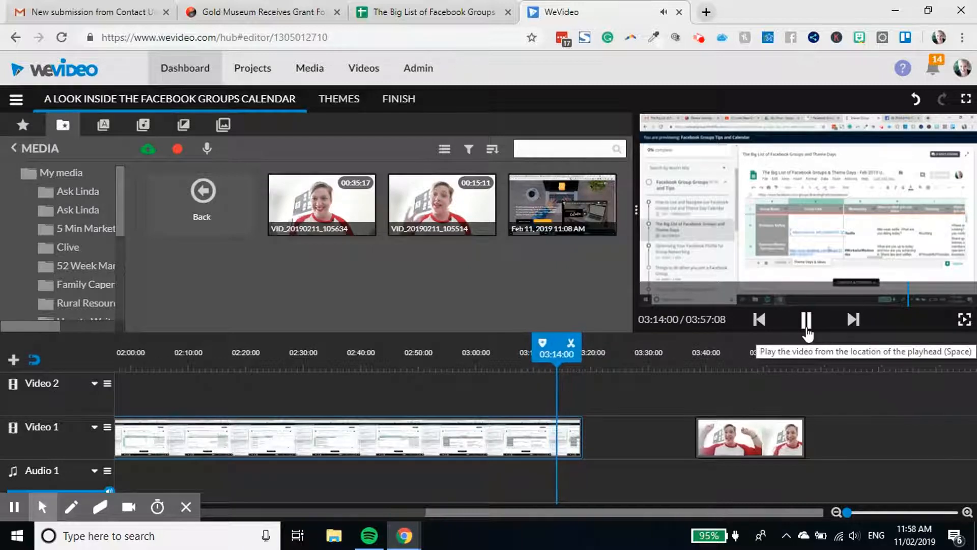
click(807, 326)
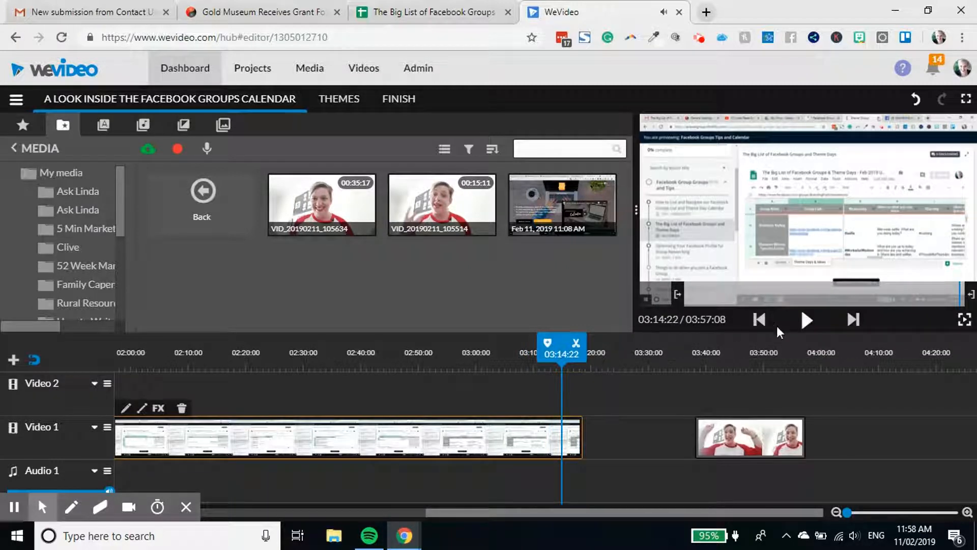
click(803, 323)
click(803, 323)
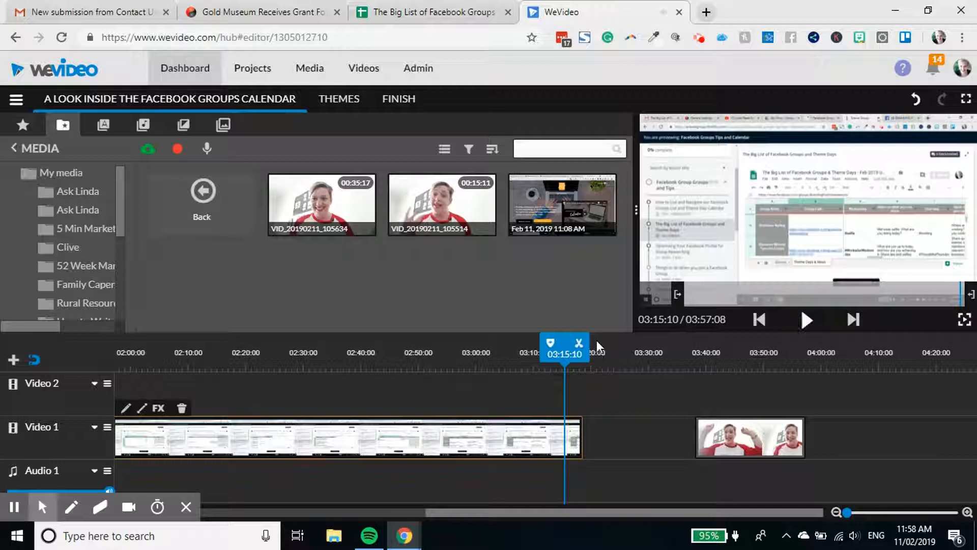
click(578, 343)
click(572, 449)
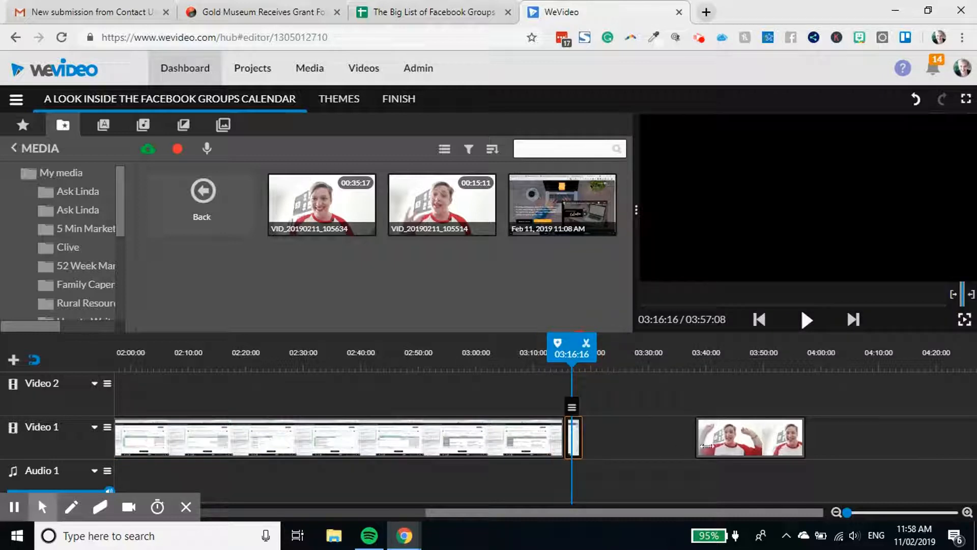
key(Delete)
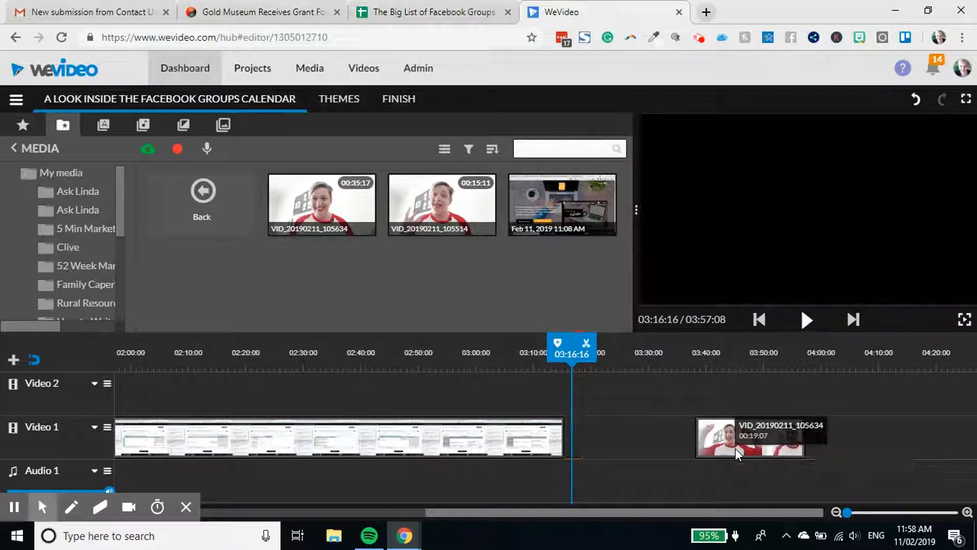
Add the standard Slide transition to the end of the screen recording clip and move the last clip directly behind it
click(184, 125)
mouse_move(218, 197)
mouse_down()
mouse_move(579, 416)
mouse_move(530, 376)
mouse_move(435, 251)
mouse_up()
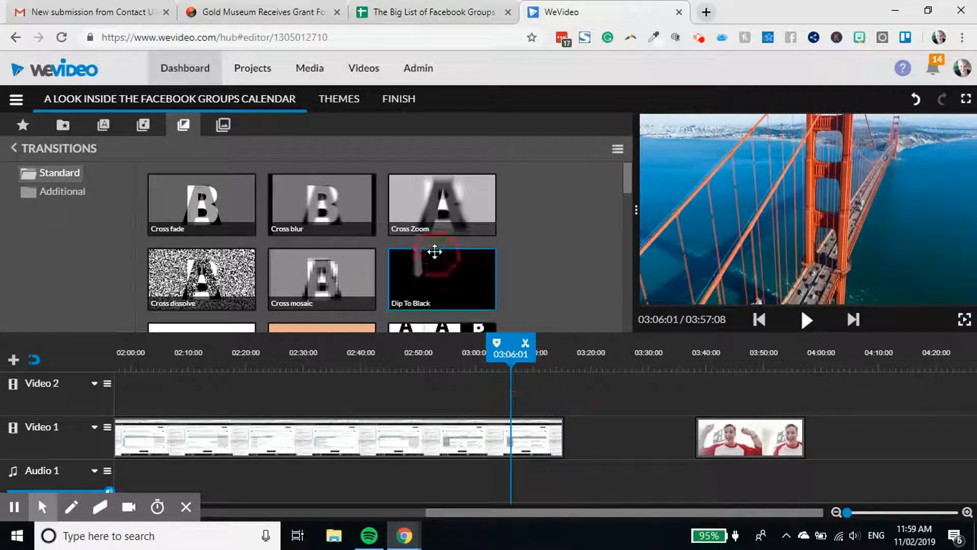
scroll(262, 236, down, 3)
drag(301, 227, 579, 431)
drag(704, 434, 586, 438)
Add the standard Wipe down transition to the end of the last clip on the Video 1 track
drag(701, 351, 21, 370)
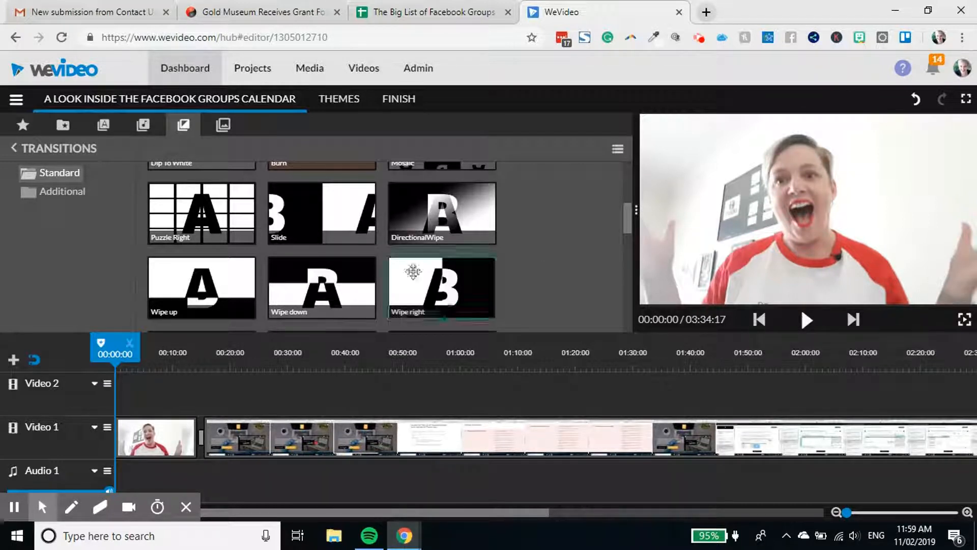
drag(256, 512, 564, 535)
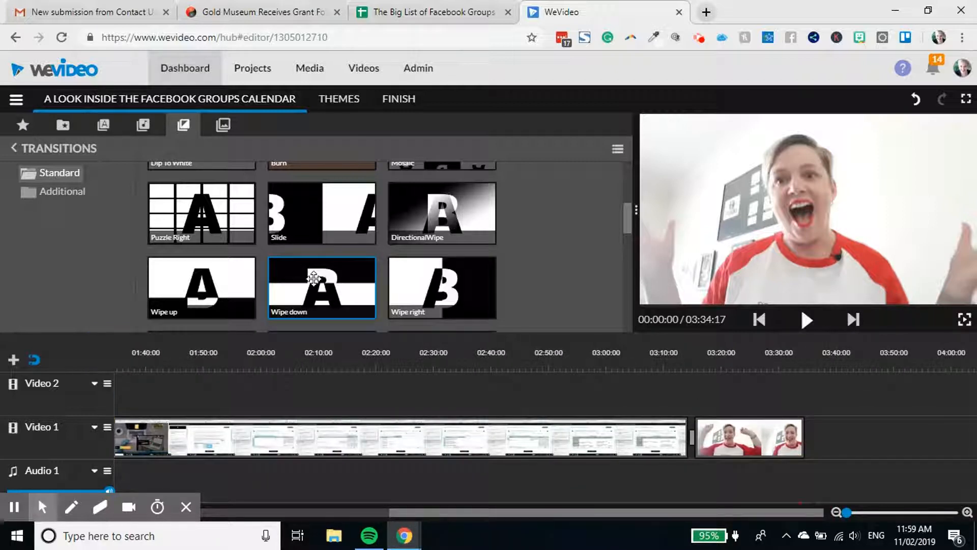
mouse_move(313, 277)
mouse_down()
mouse_move(300, 229)
mouse_move(840, 448)
mouse_move(811, 434)
mouse_up()
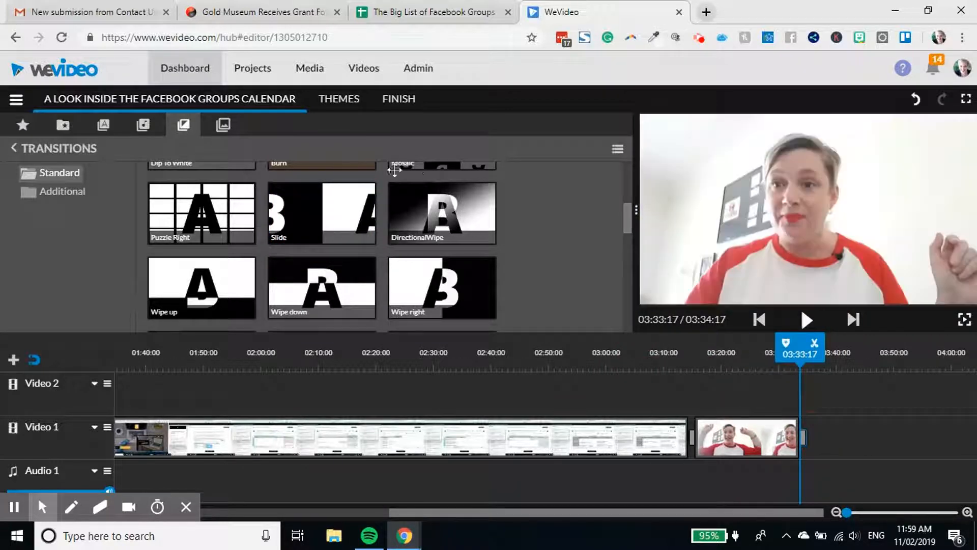
Search the media library for lre and place the clip LRE Intro with Music at the end of the Video 1 track
click(63, 126)
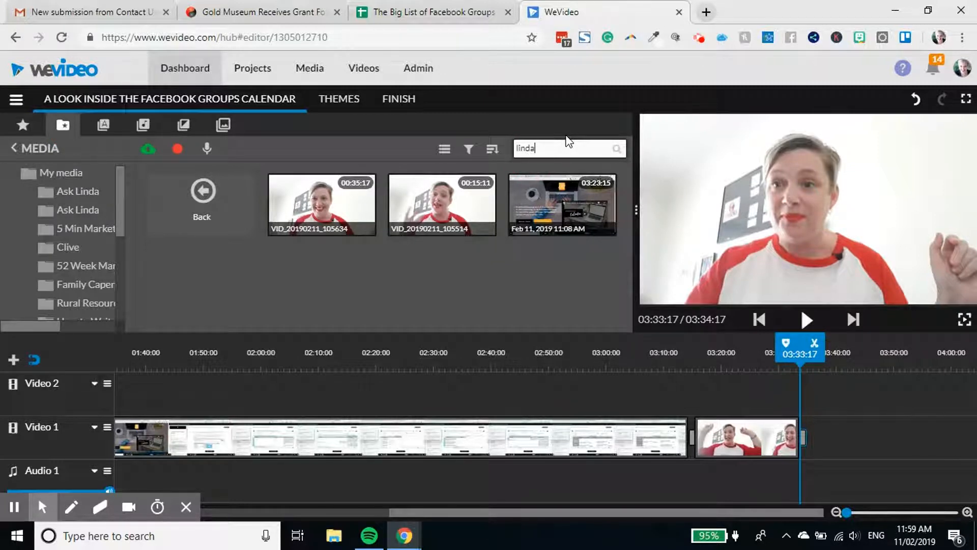
key(Return)
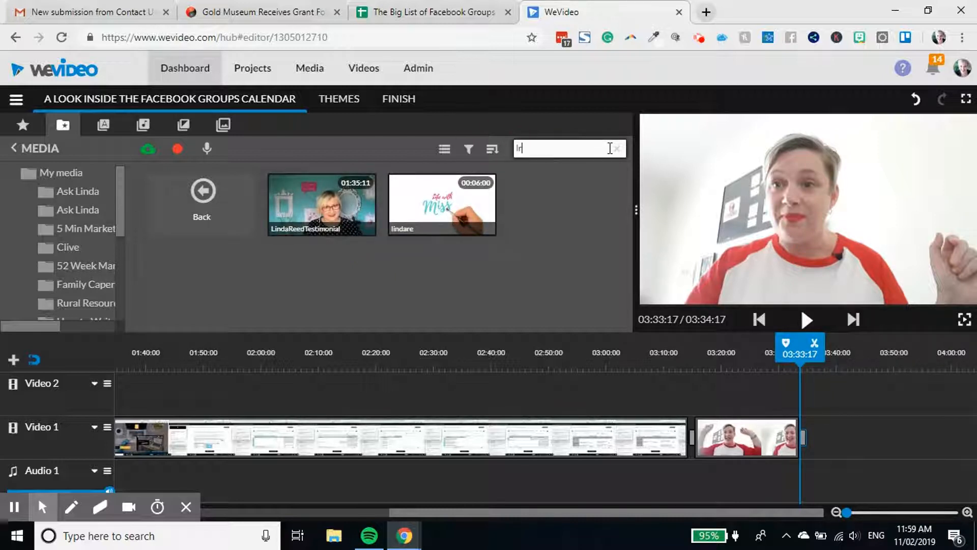
key(Return)
drag(321, 203, 830, 423)
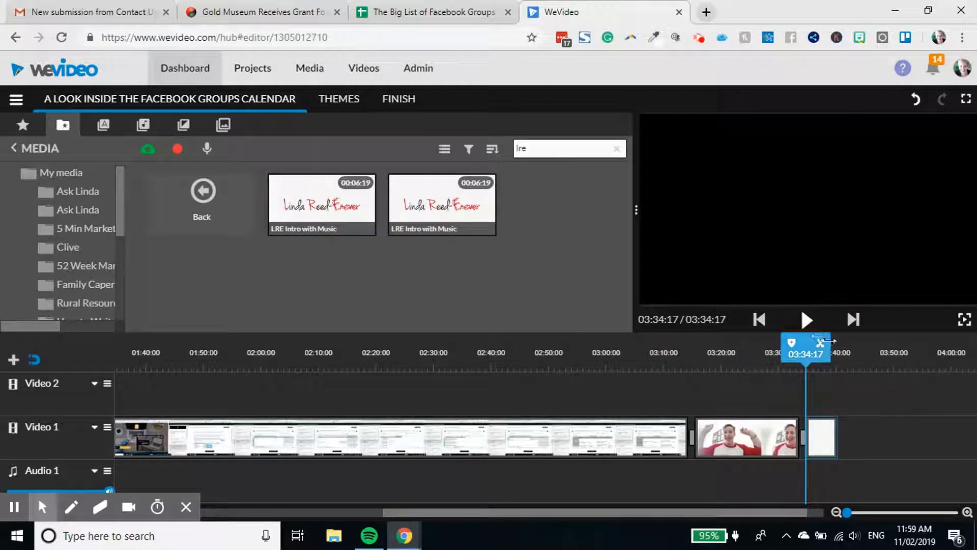
Play back the transition from the first clip into the screen recording, once from 00:08:08 and again from 00:12:16
drag(819, 345, 13, 305)
drag(125, 350, 174, 346)
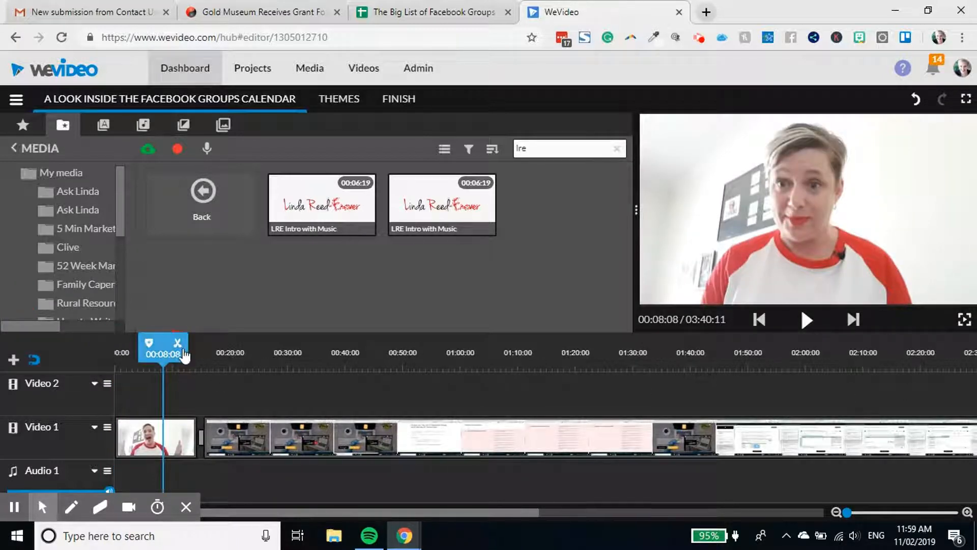
click(807, 320)
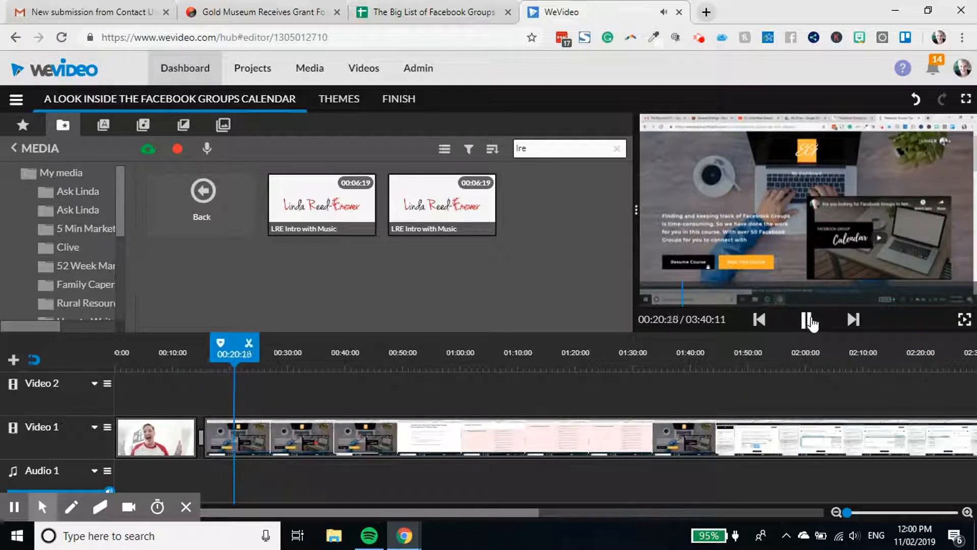
click(811, 322)
drag(237, 346, 188, 346)
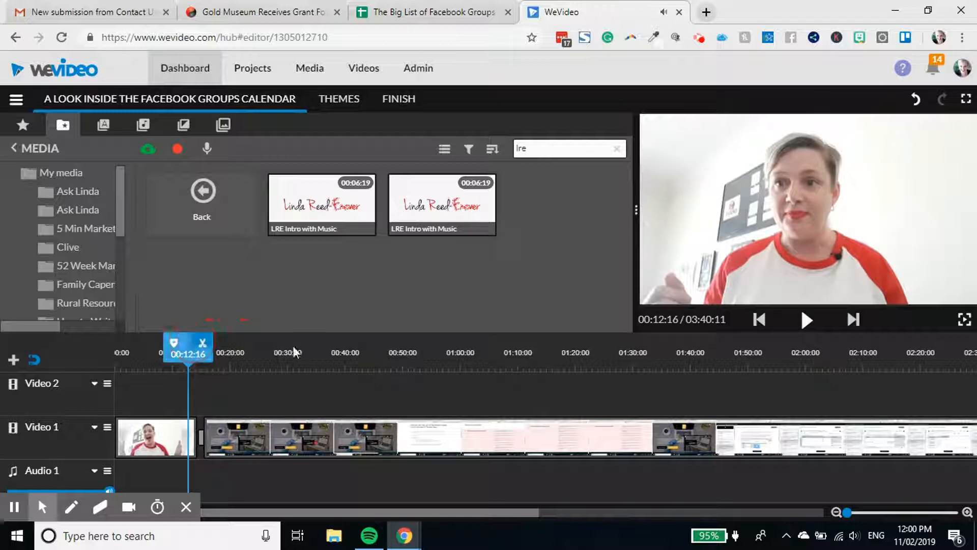
click(804, 319)
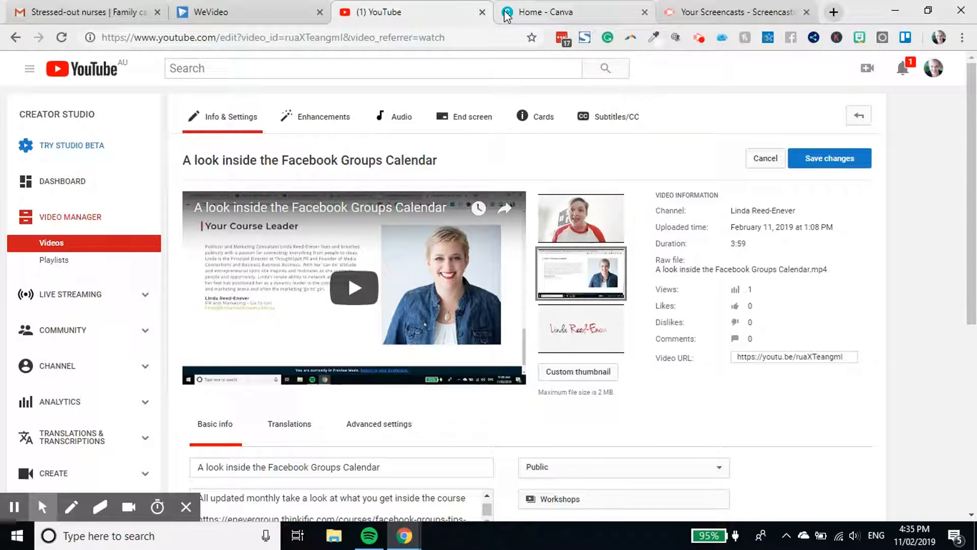
Review the title, description and tags of the uploaded video A look inside the Facebook Groups Calendar on YouTube
scroll(444, 211, down, 4)
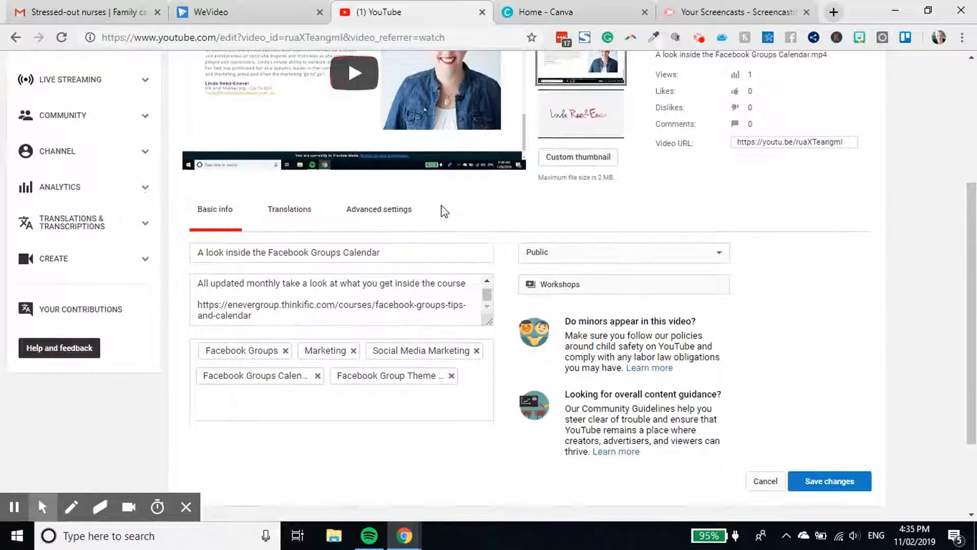
click(432, 245)
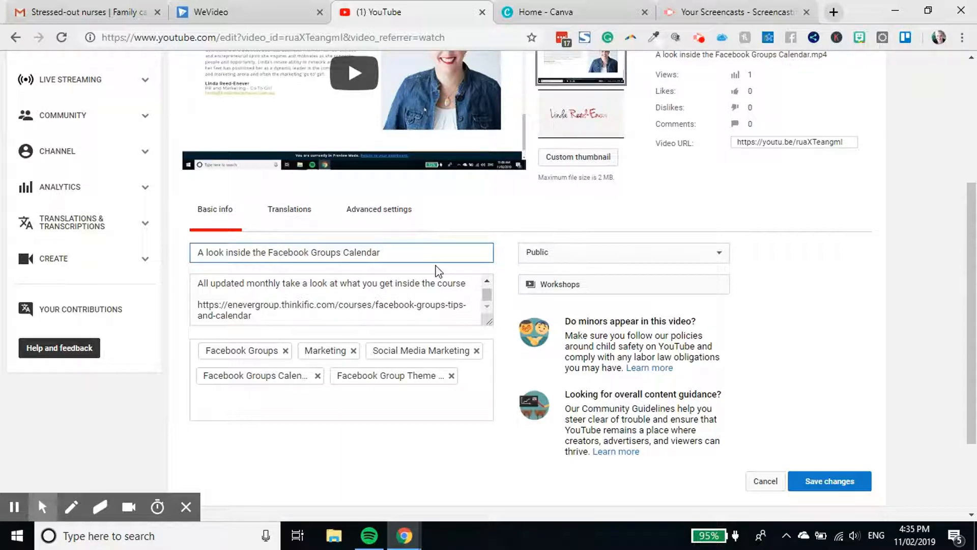
scroll(406, 292, up, 5)
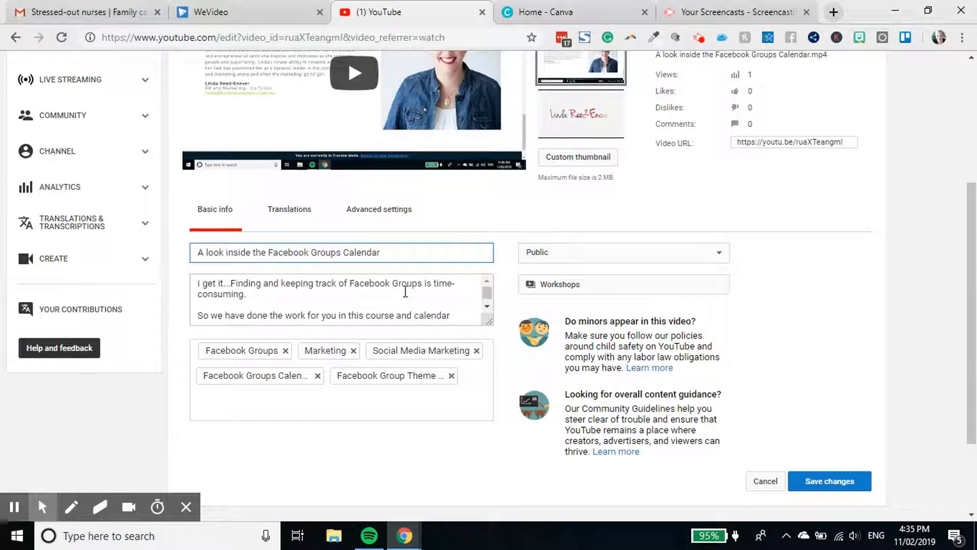
scroll(406, 298, down, 3)
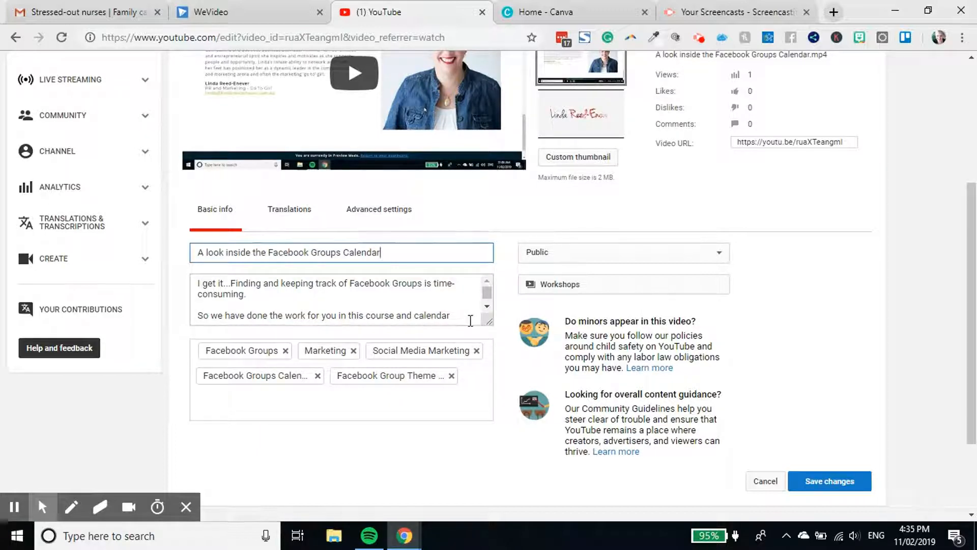
Switch to Canva and create a new blank widescreen Presentation (16:9) design
click(588, 11)
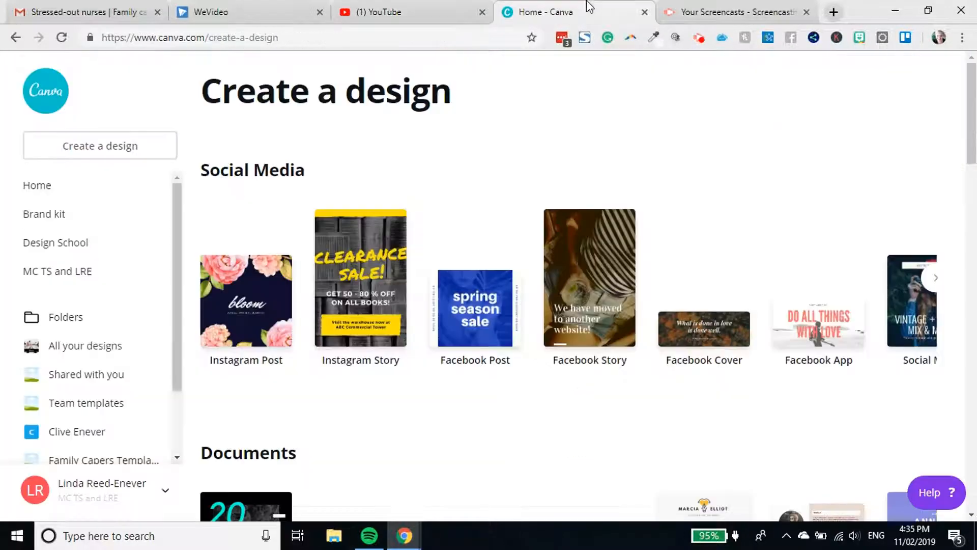
scroll(363, 165, down, 3)
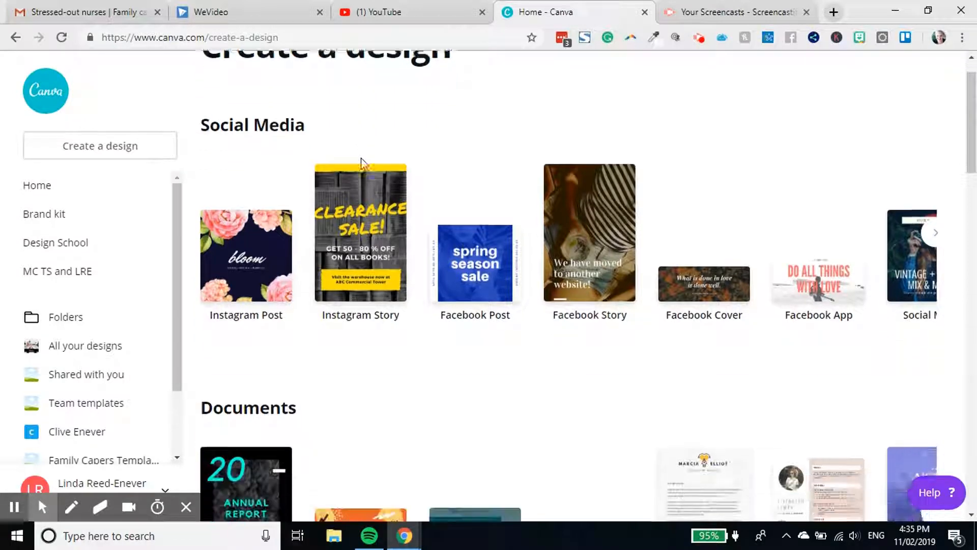
scroll(367, 168, down, 1)
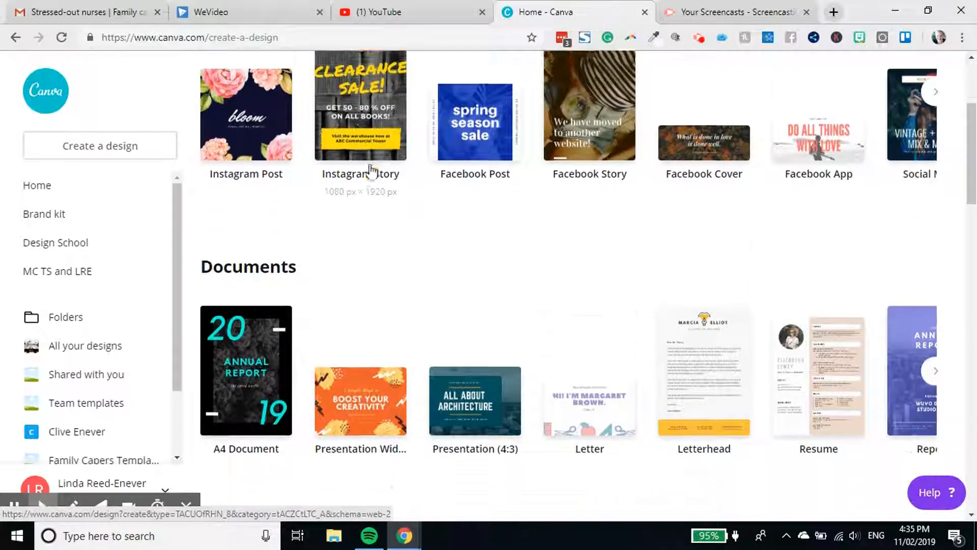
click(377, 376)
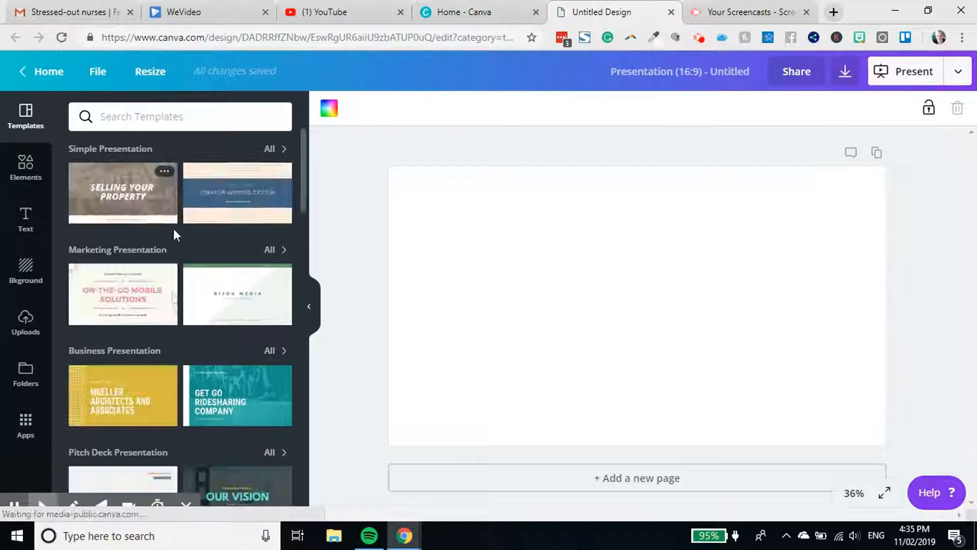
Browse the presentation templates and apply the Protection Wildlife reptile template to the blank page
scroll(191, 332, down, 10)
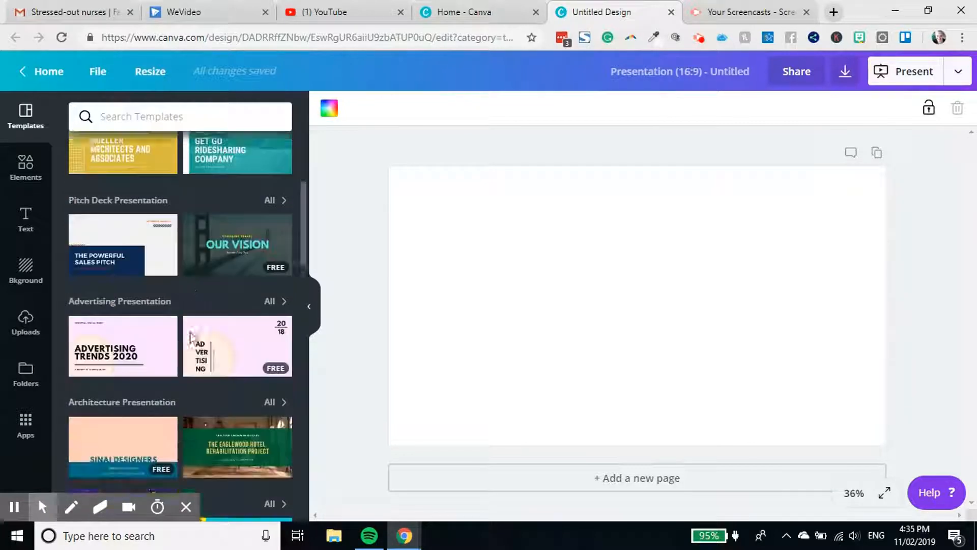
scroll(190, 332, down, 4)
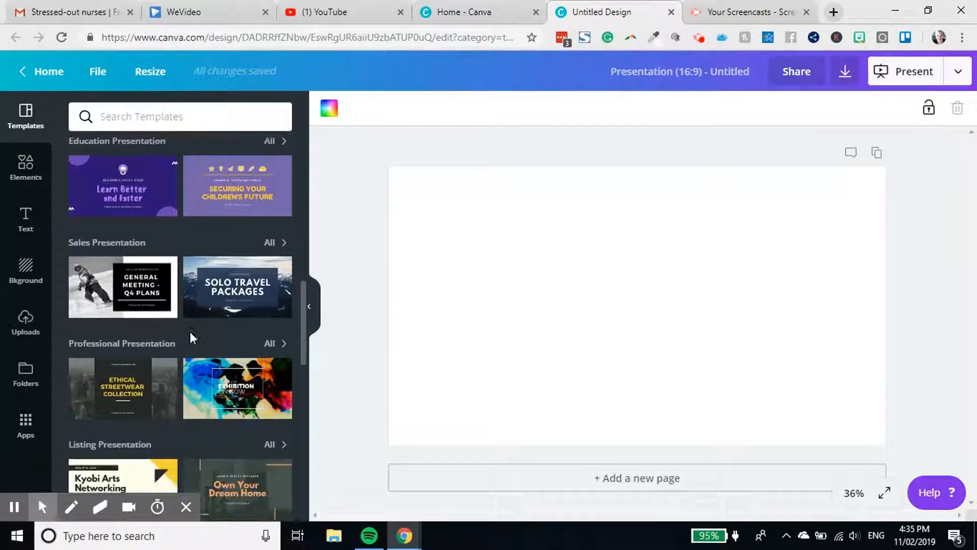
scroll(190, 331, down, 3)
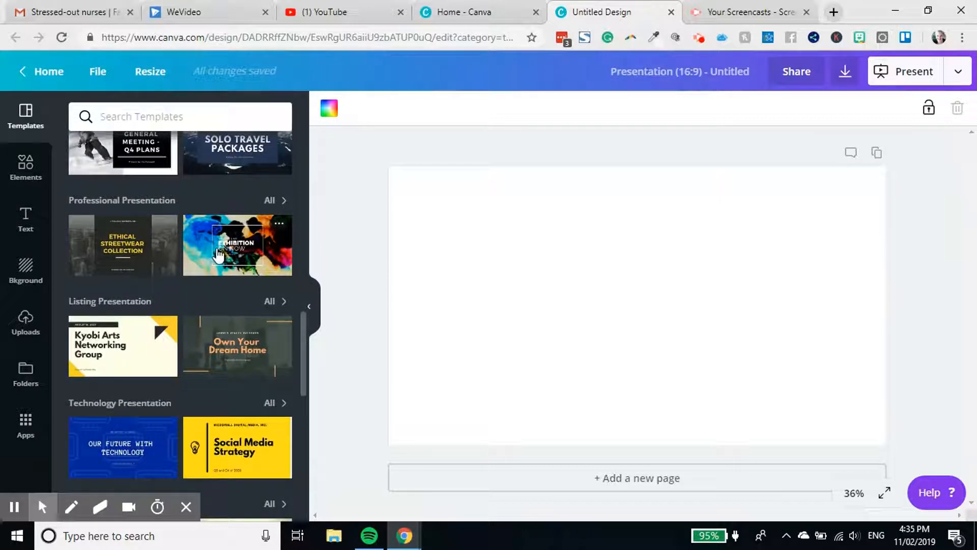
scroll(215, 253, down, 3)
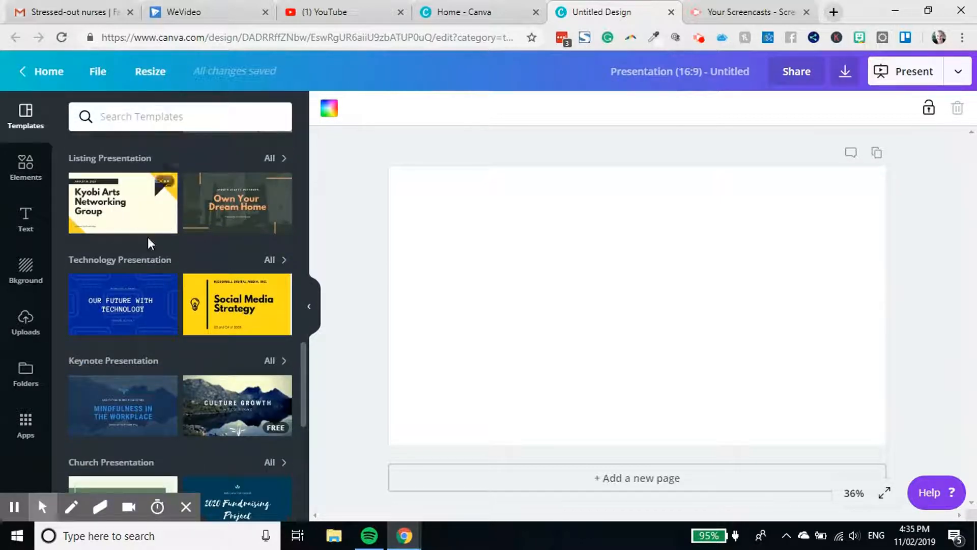
scroll(151, 245, down, 2)
scroll(154, 249, down, 3)
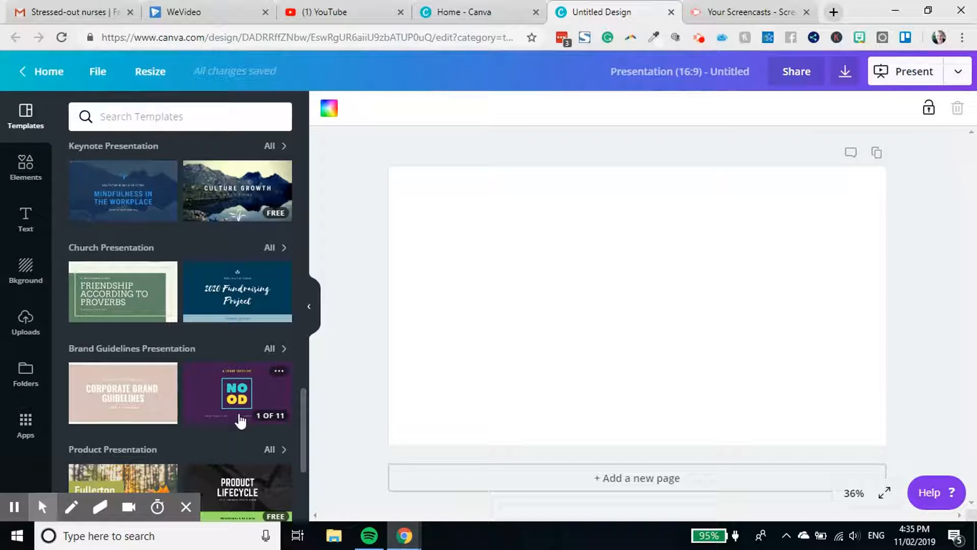
scroll(240, 420, down, 4)
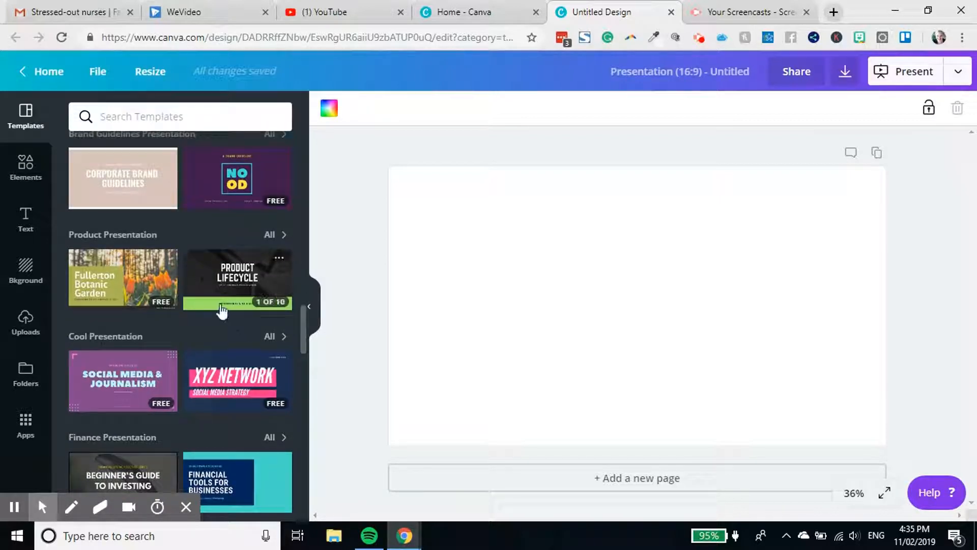
scroll(212, 308, down, 1)
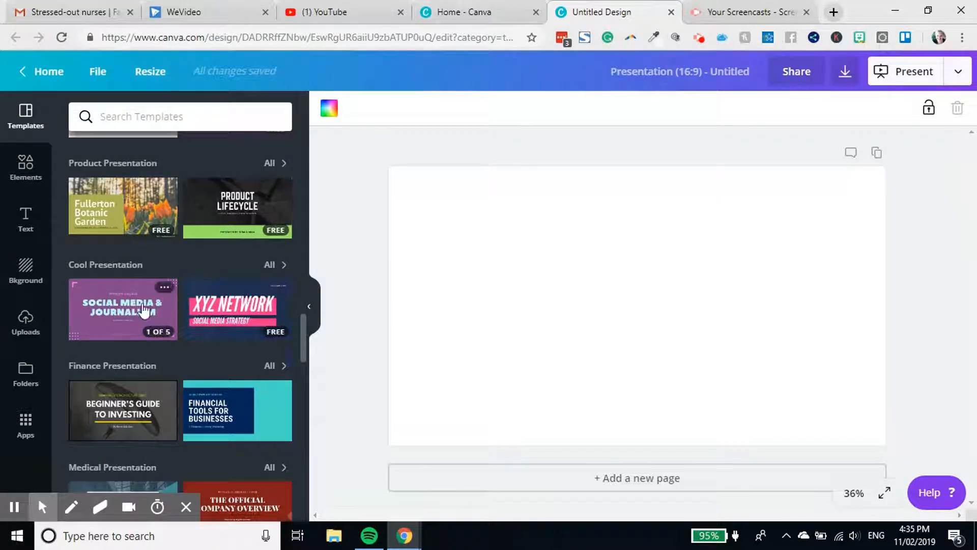
scroll(144, 309, down, 2)
scroll(142, 305, down, 3)
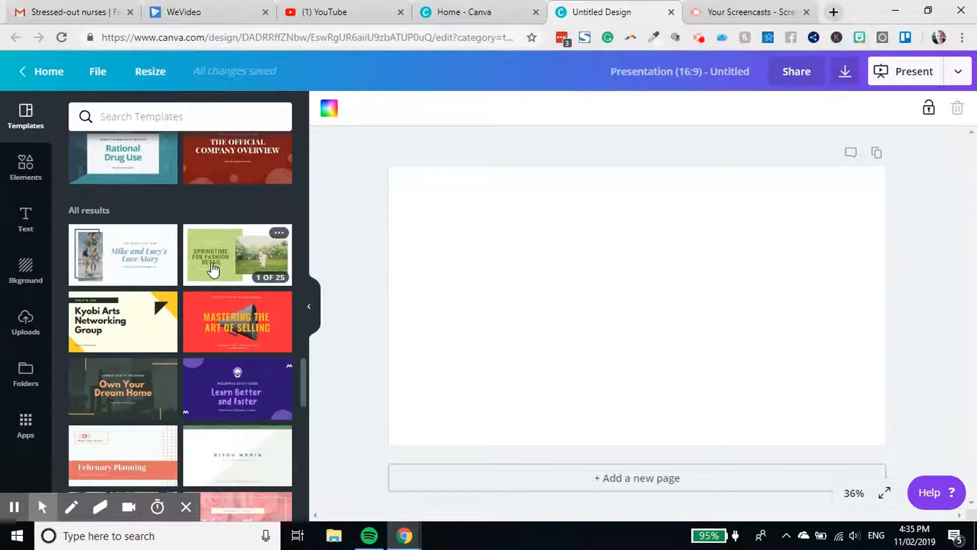
scroll(212, 269, down, 10)
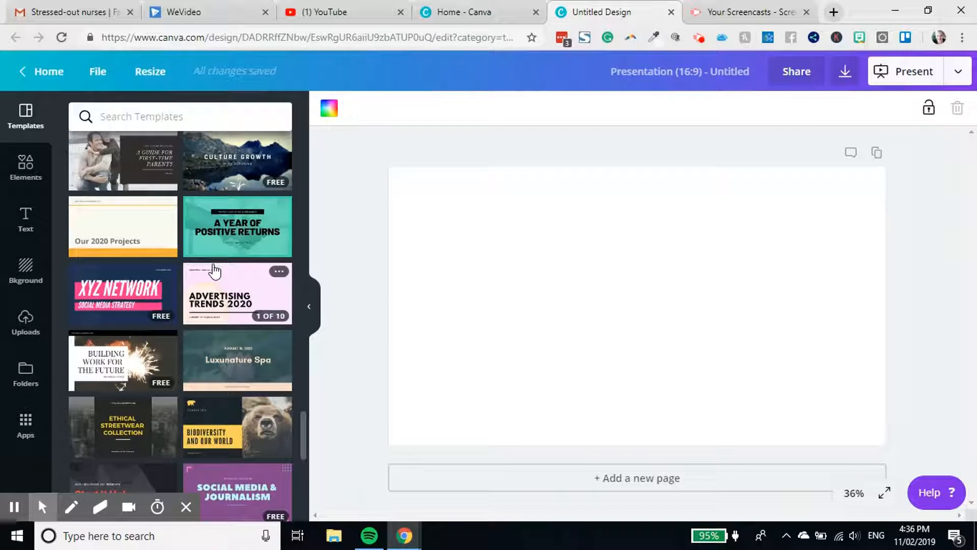
scroll(214, 271, down, 3)
scroll(216, 272, down, 6)
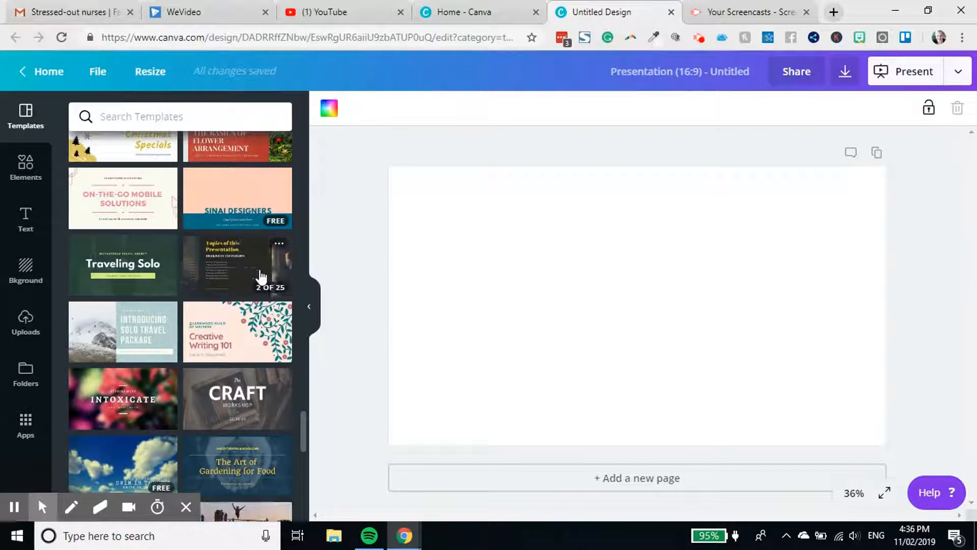
scroll(249, 357, down, 6)
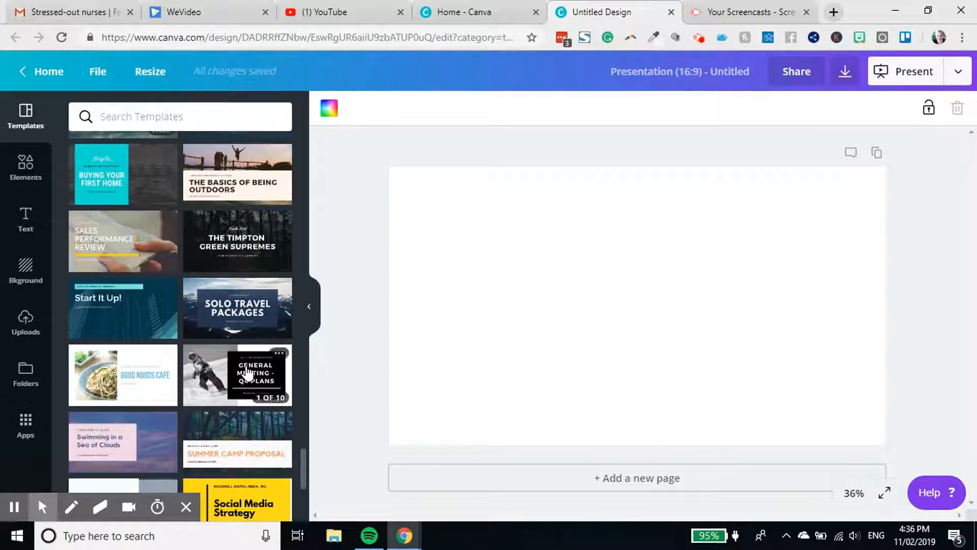
scroll(161, 392, down, 6)
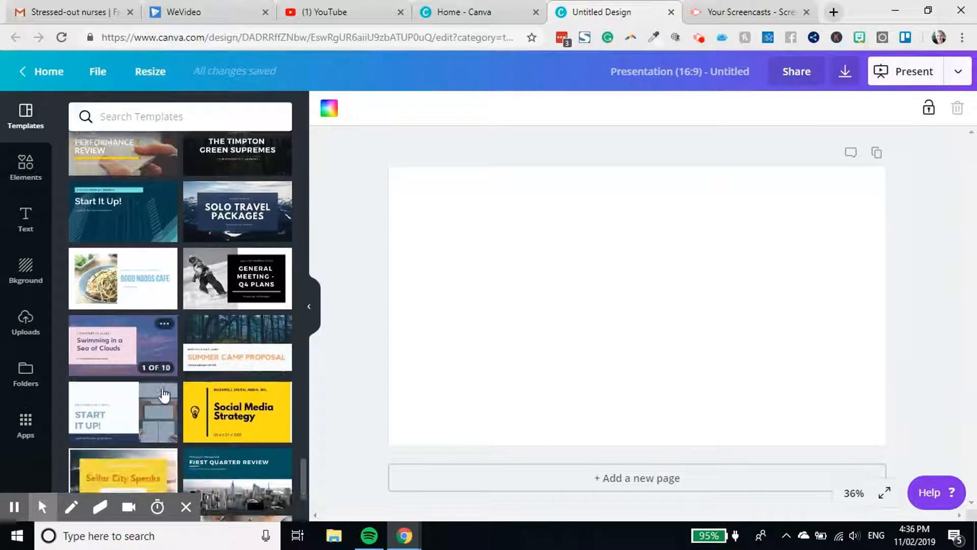
scroll(212, 318, down, 3)
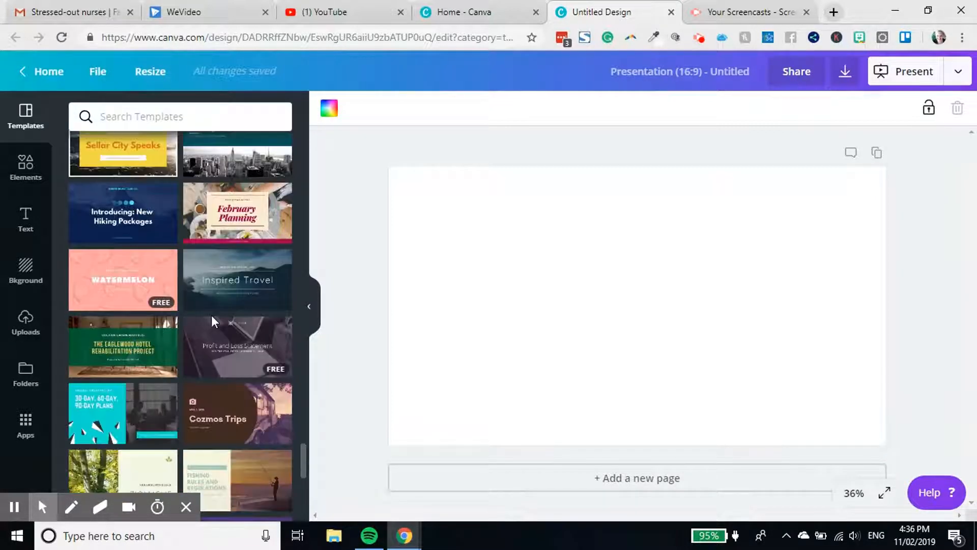
scroll(212, 318, up, 6)
scroll(224, 356, down, 12)
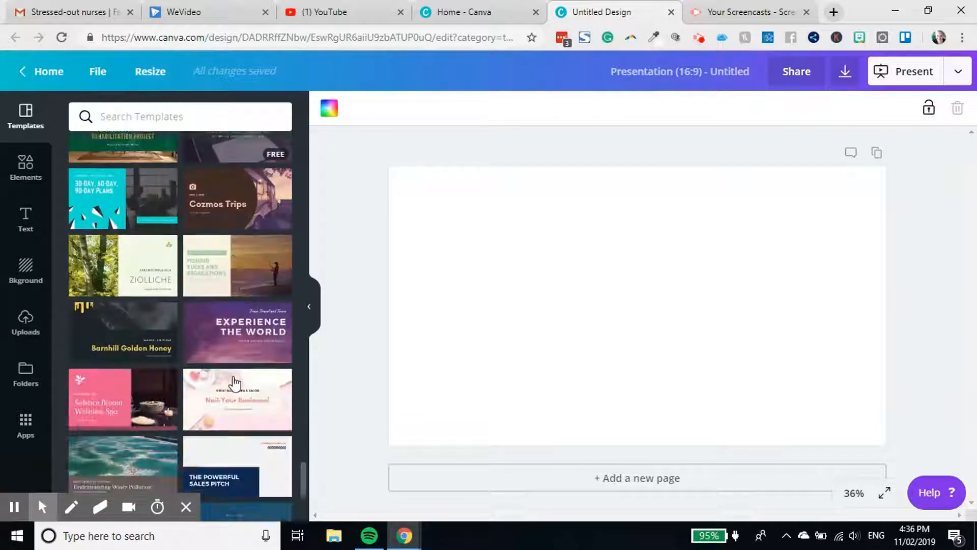
scroll(234, 383, down, 8)
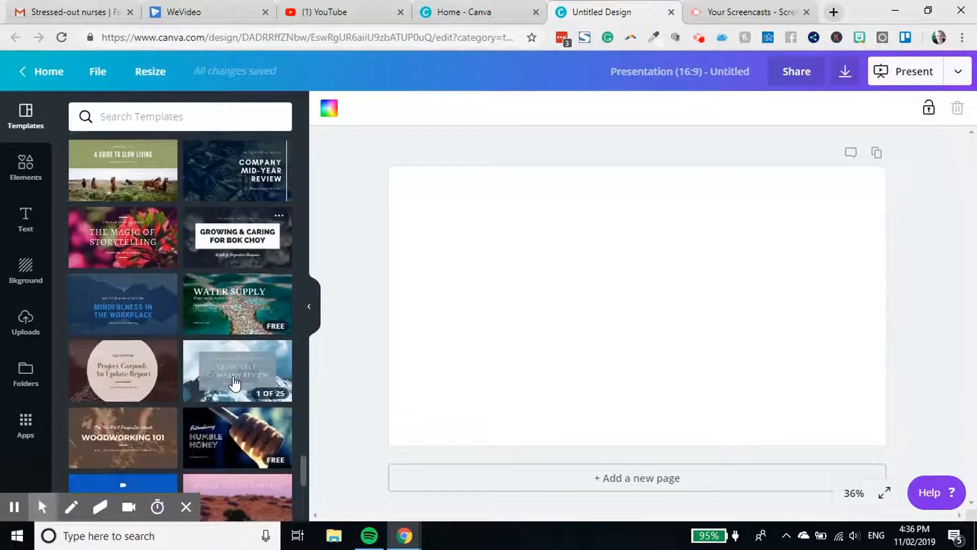
scroll(234, 382, down, 6)
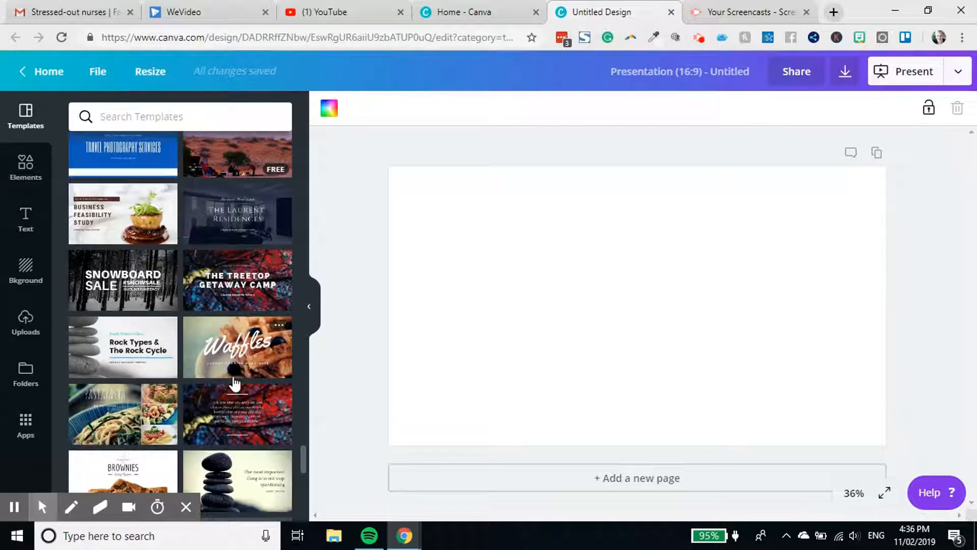
scroll(235, 383, down, 3)
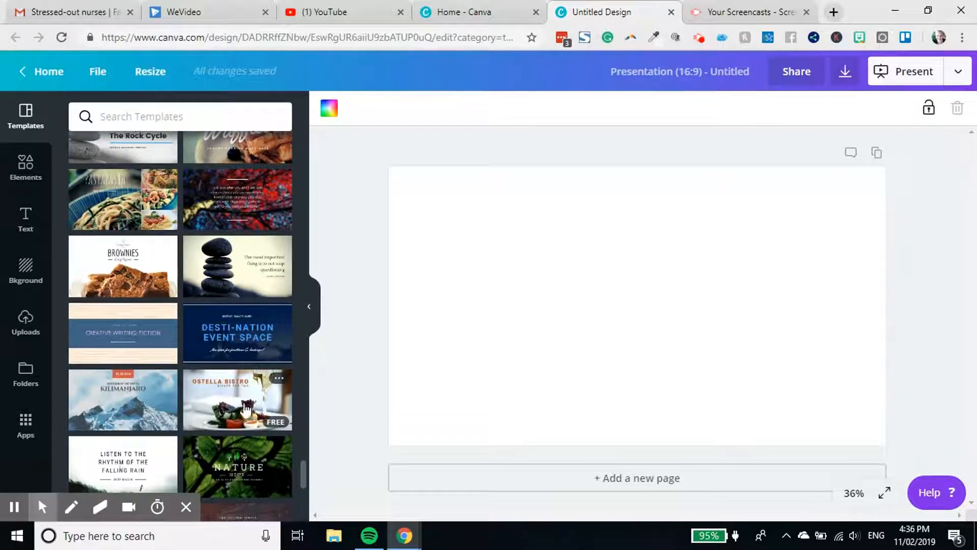
scroll(246, 407, down, 12)
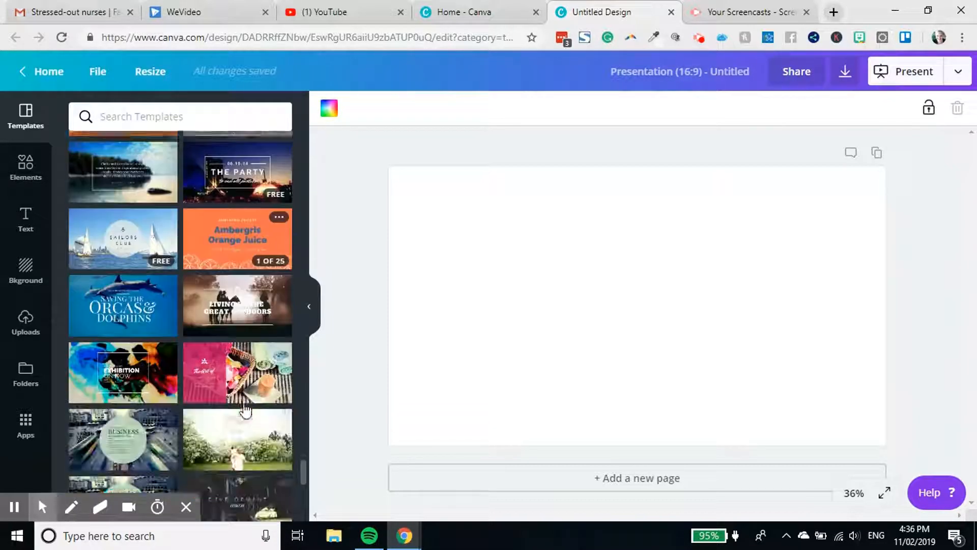
scroll(246, 408, down, 3)
scroll(246, 409, down, 5)
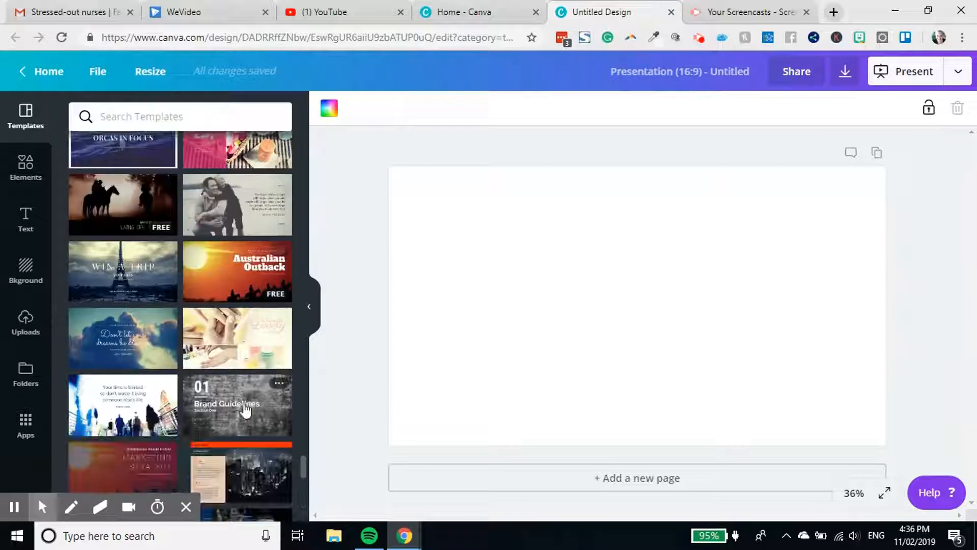
scroll(257, 430, down, 3)
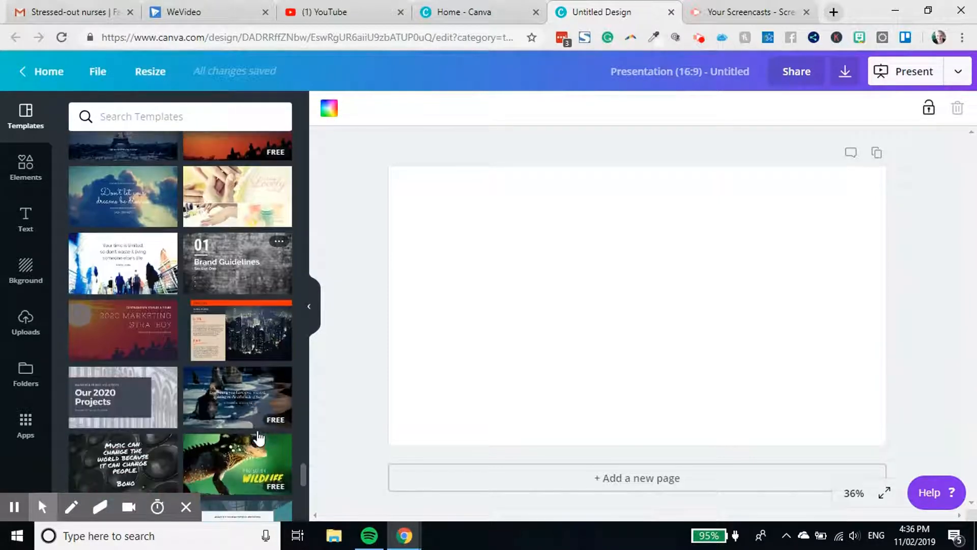
scroll(252, 429, down, 3)
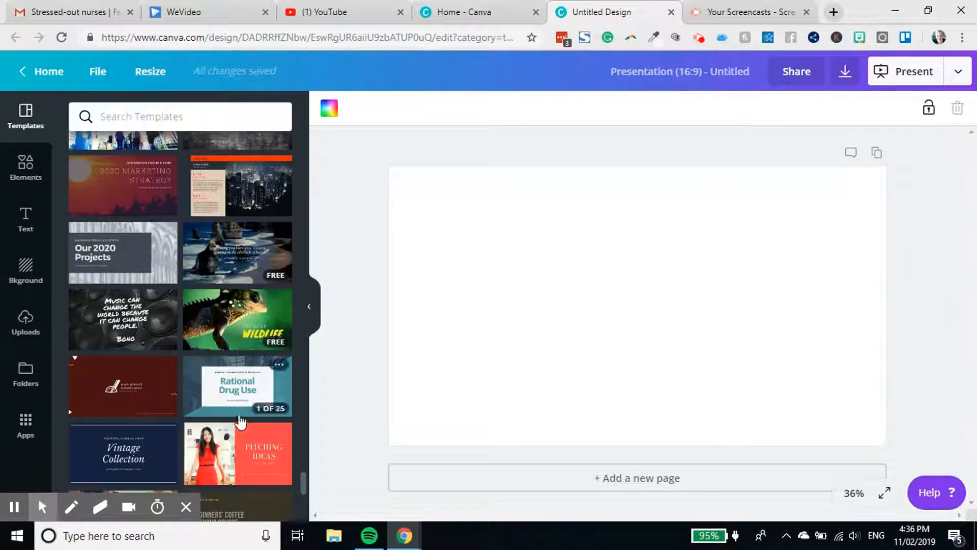
scroll(252, 429, down, 2)
scroll(237, 267, up, 1)
click(238, 267)
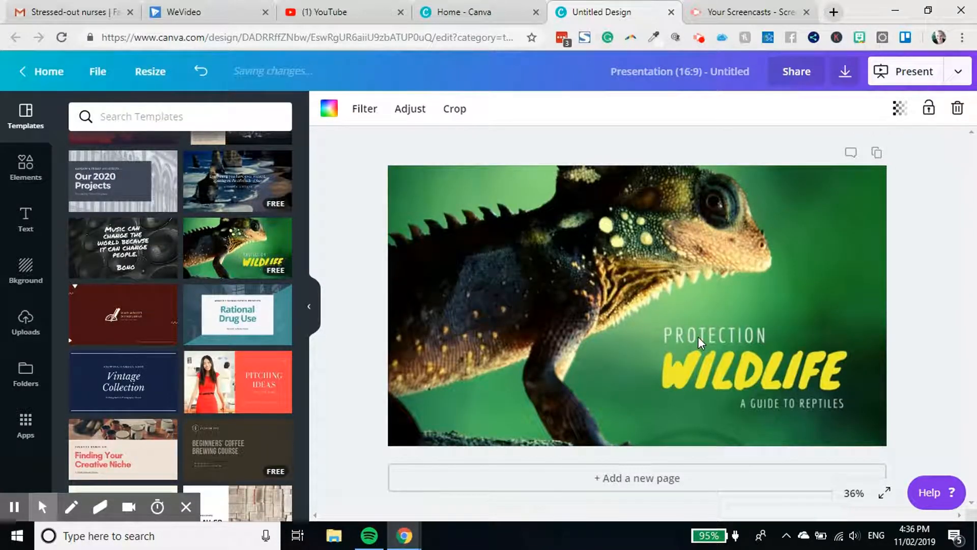
Replace the PROTECTION line of the template with A LOOK INSIDE
mouse_move(769, 336)
mouse_down()
mouse_move(594, 305)
mouse_move(683, 334)
mouse_move(792, 338)
mouse_move(764, 334)
mouse_up()
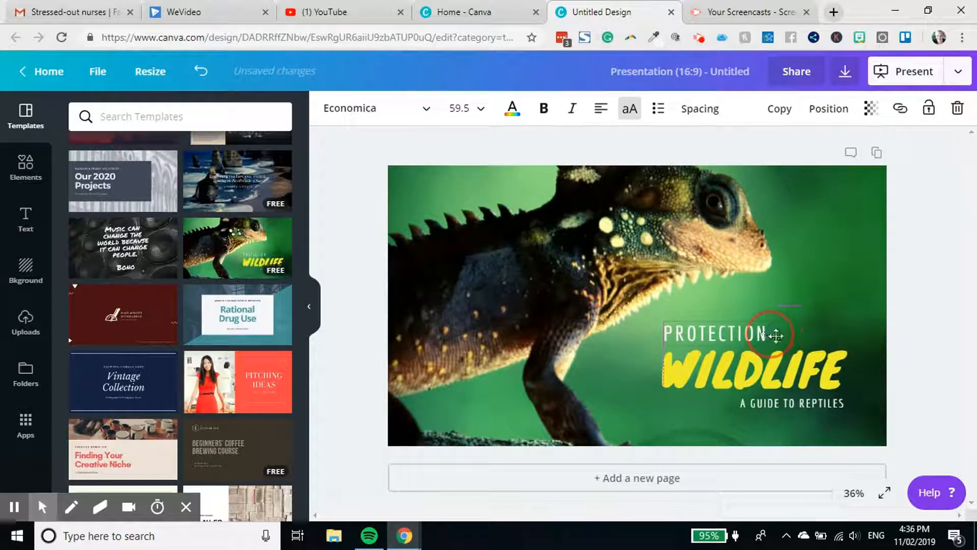
double_click(731, 333)
text(A LOOK INSIDE)
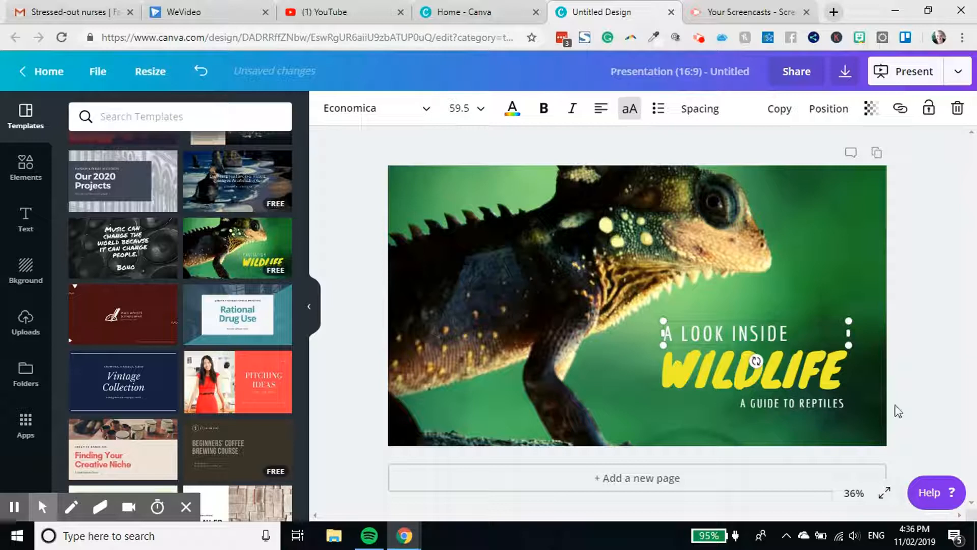
Replace the WILDLIFE headline with FACEBOOK GROUP and widen its text box so FACEBOOK fits on one line
click(802, 371)
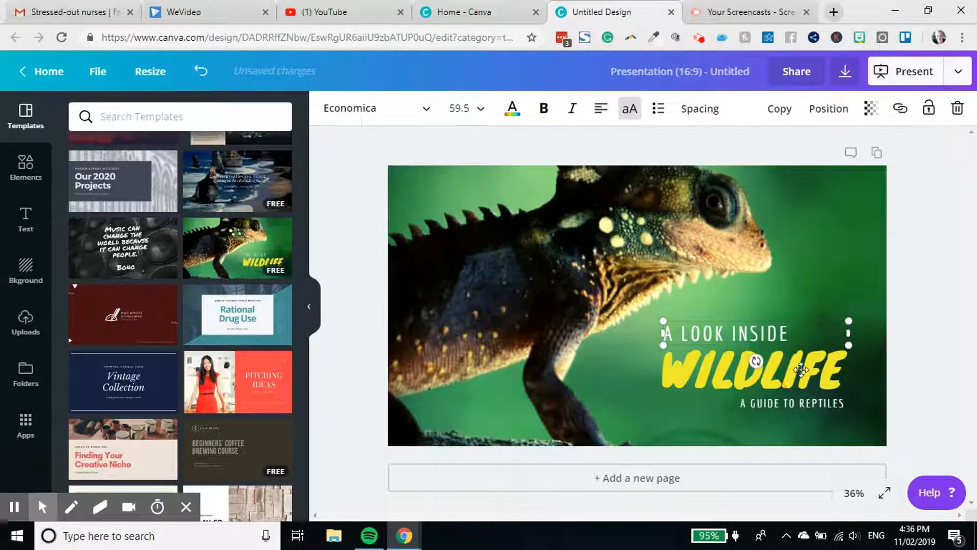
double_click(844, 369)
text(FAC)
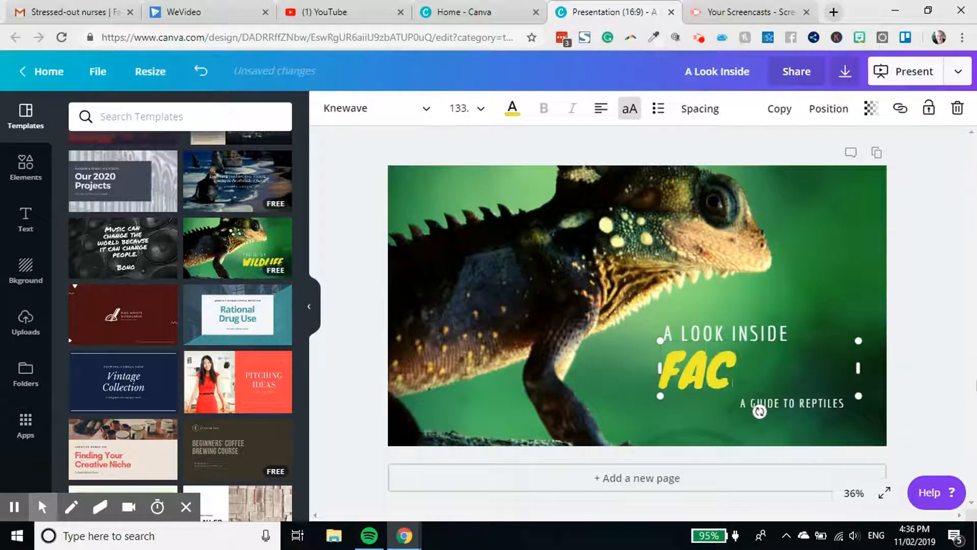
text(EBOO)
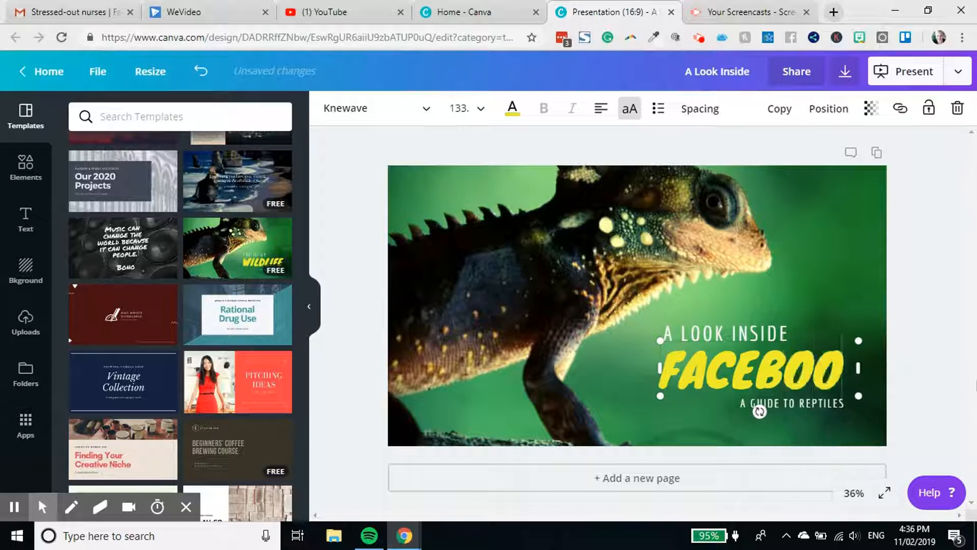
text(K GROUP)
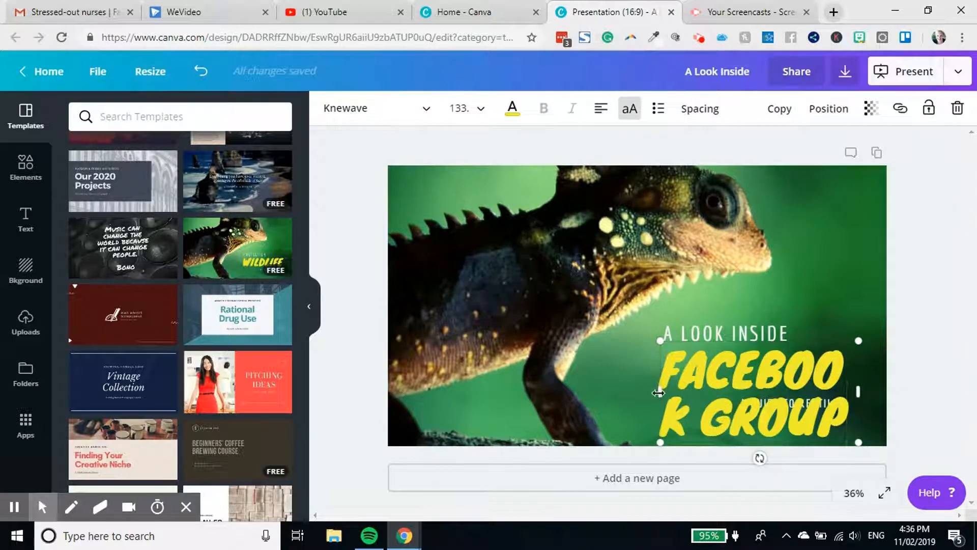
drag(659, 393, 580, 392)
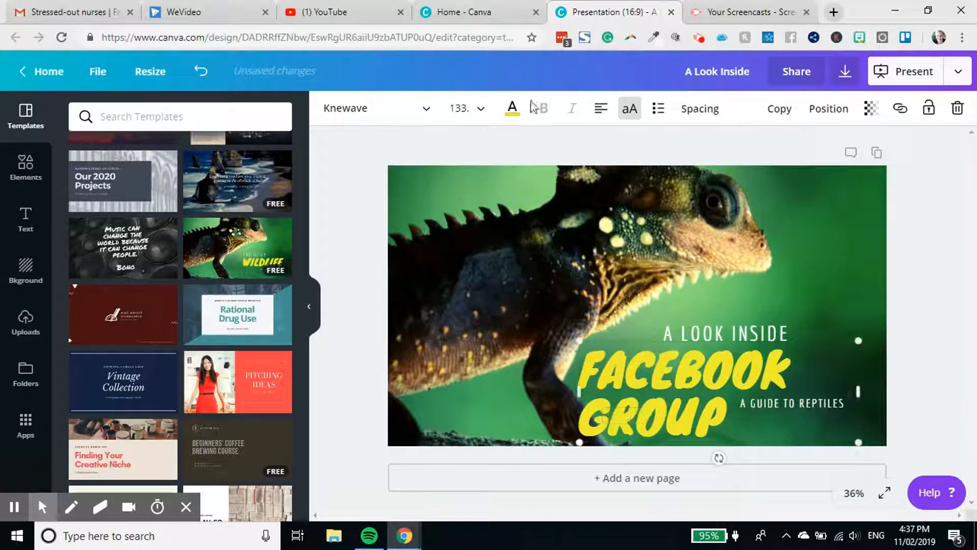
Recolour the headline red, turn off its all-uppercase formatting and widen the text box further
click(512, 109)
click(588, 214)
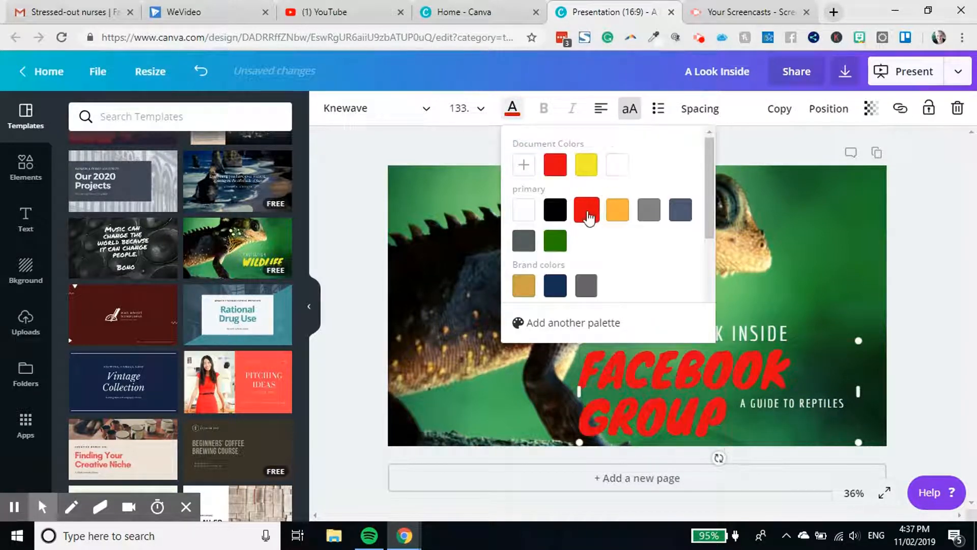
click(629, 112)
click(630, 116)
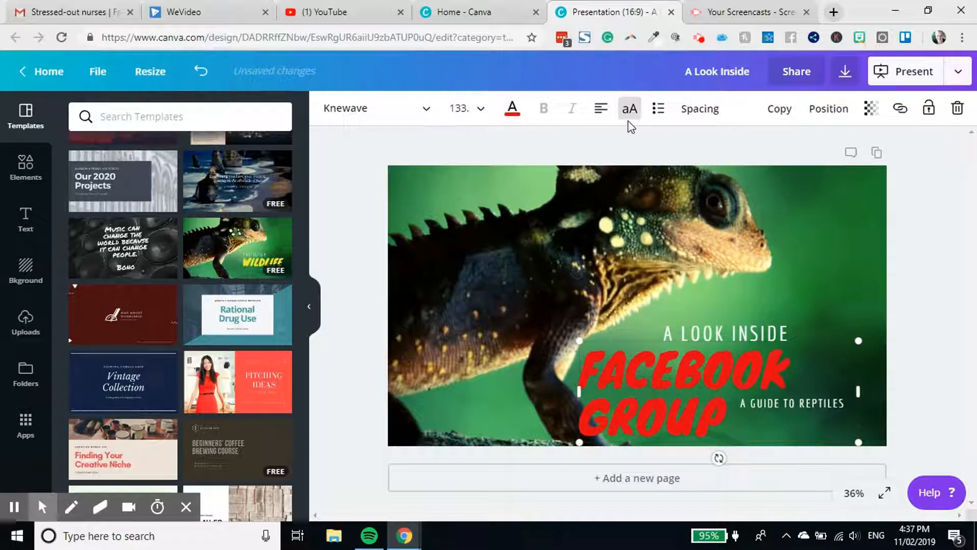
click(629, 113)
drag(857, 390, 899, 390)
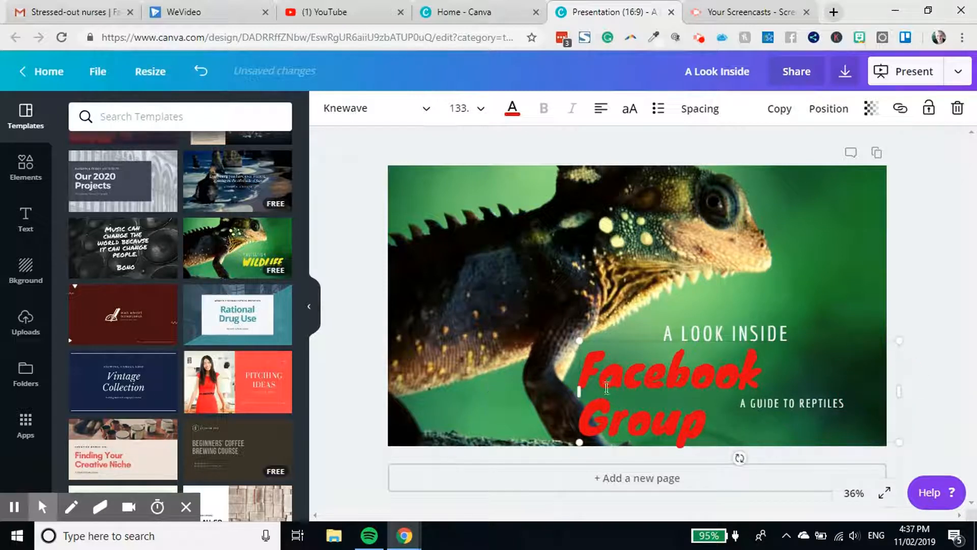
Set the headline's font size to 104 and extend its wording to Facebook Groups
click(477, 111)
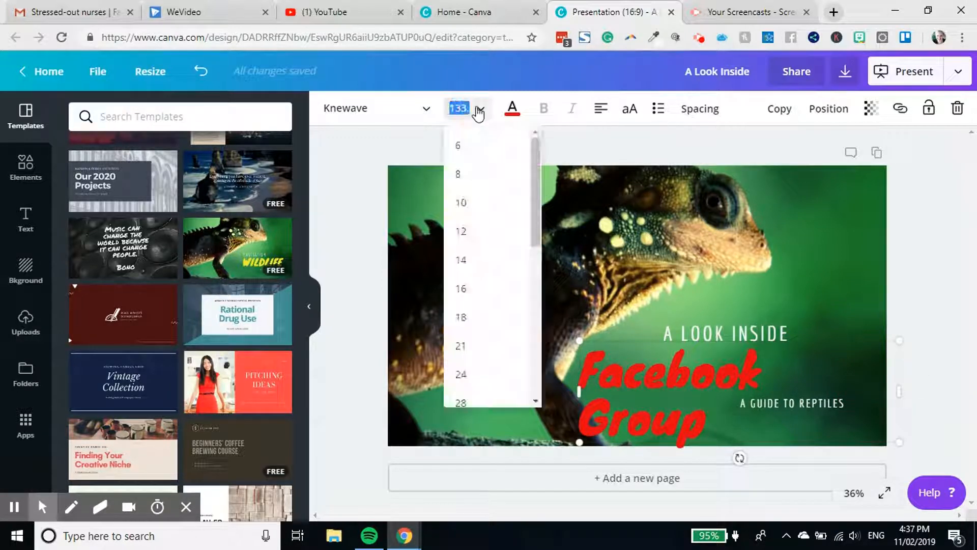
scroll(485, 323, down, 6)
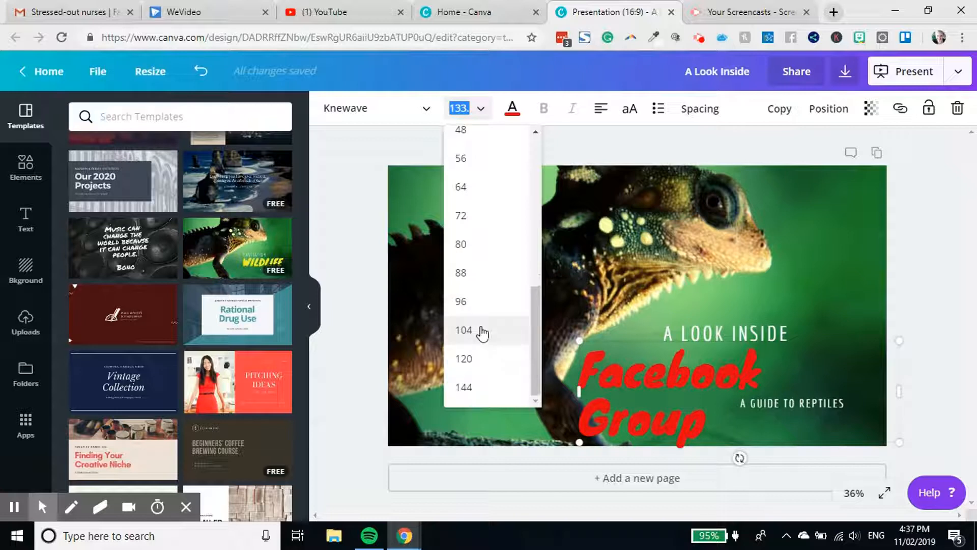
click(482, 333)
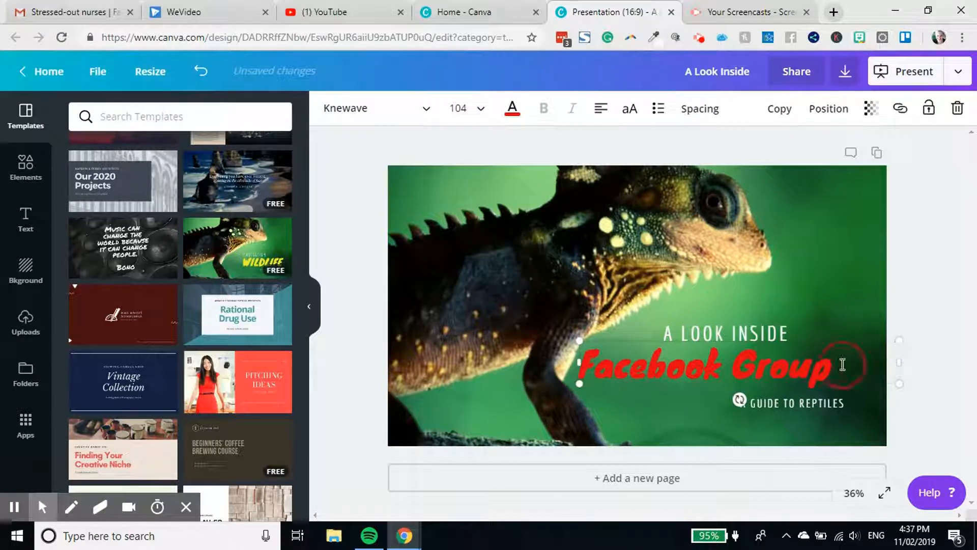
Search the fonts for "play" and apply Playlist Script to the Facebook Groups headline
click(335, 107)
scroll(448, 298, down, 3)
scroll(449, 297, down, 10)
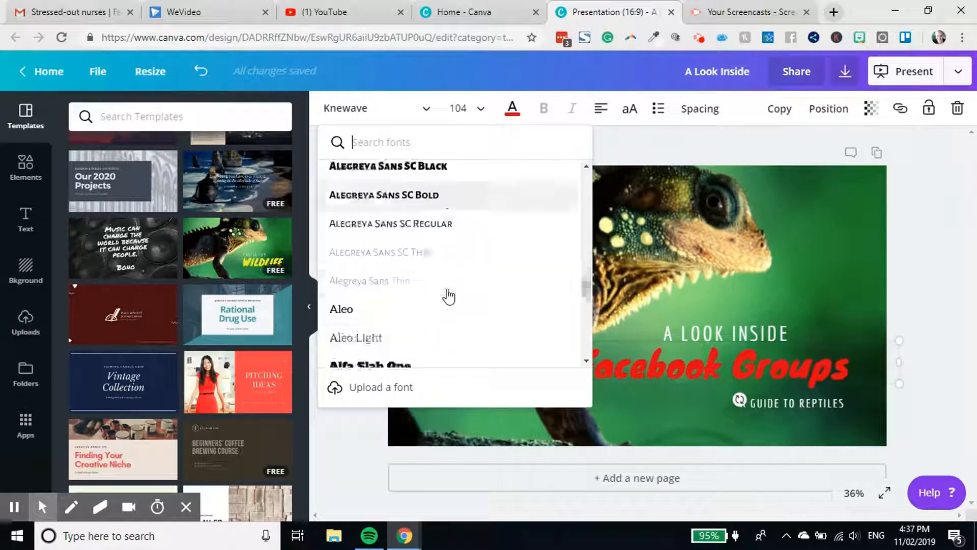
scroll(448, 297, down, 6)
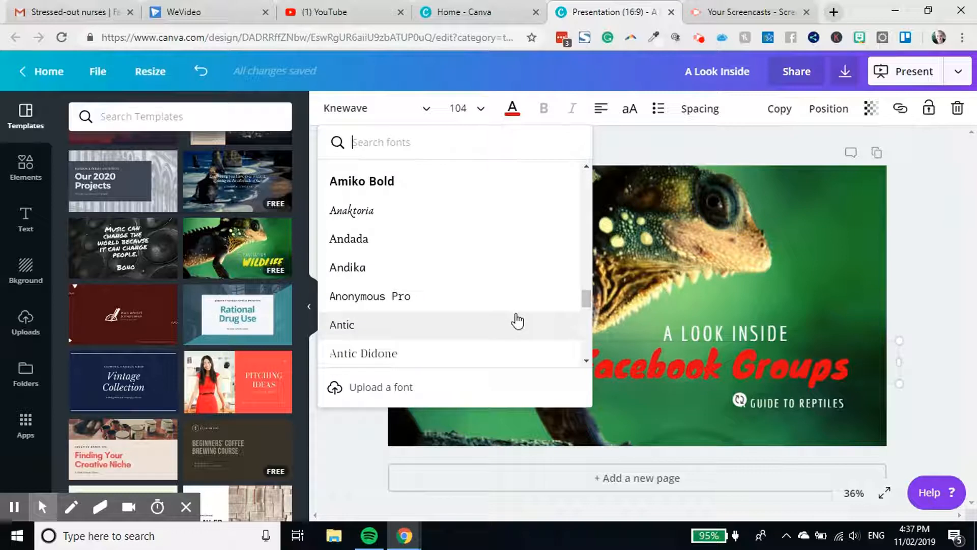
text(play)
click(449, 301)
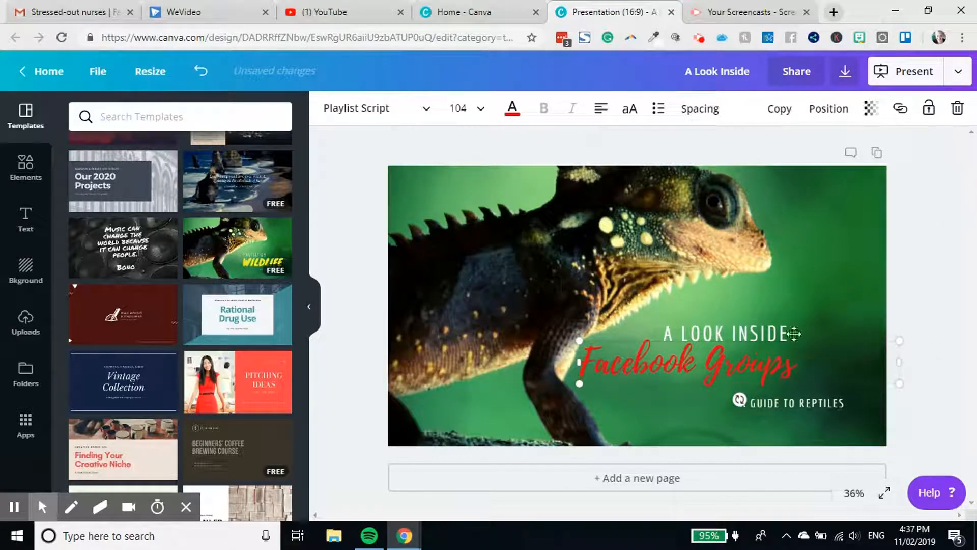
Reposition the Facebook Groups headline below the A LOOK INSIDE line and replace A GUIDE TO REPTILES with CALENDAR
click(822, 323)
drag(753, 360, 812, 351)
drag(812, 351, 811, 362)
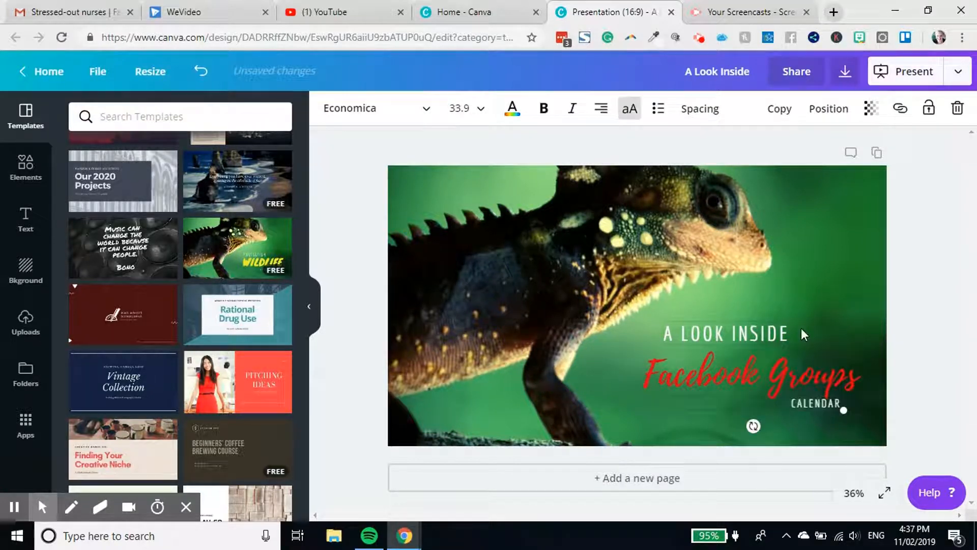
Extend the first text line to read A LOOK INSIDE THE
click(790, 328)
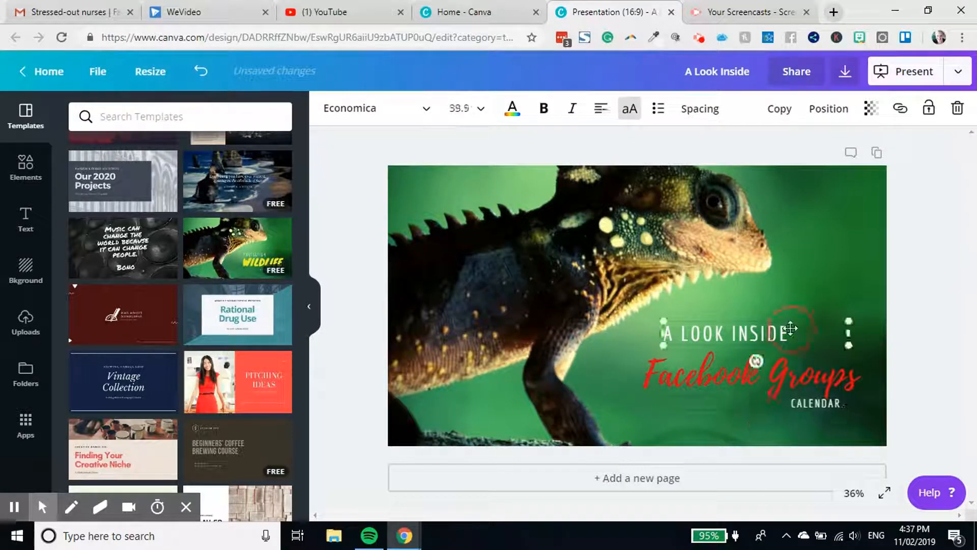
text(THE)
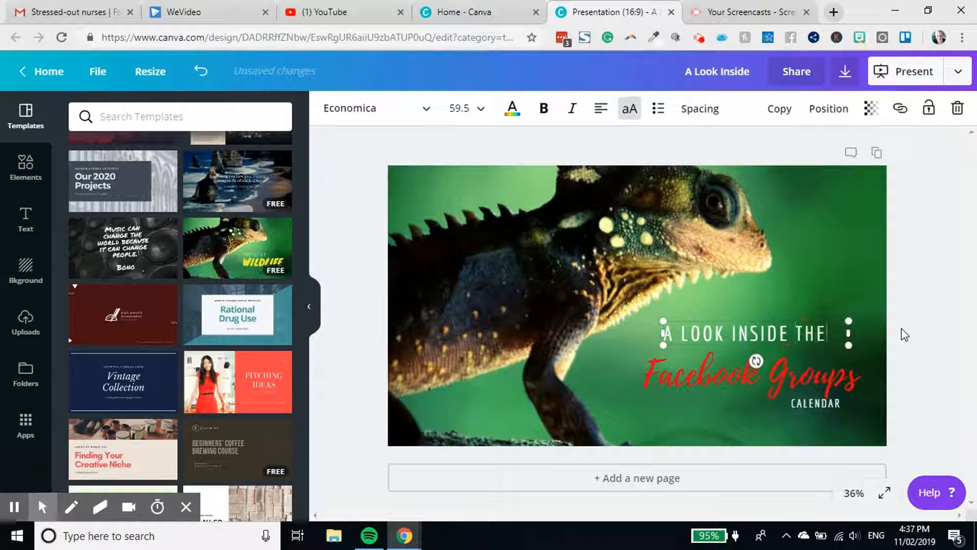
click(799, 257)
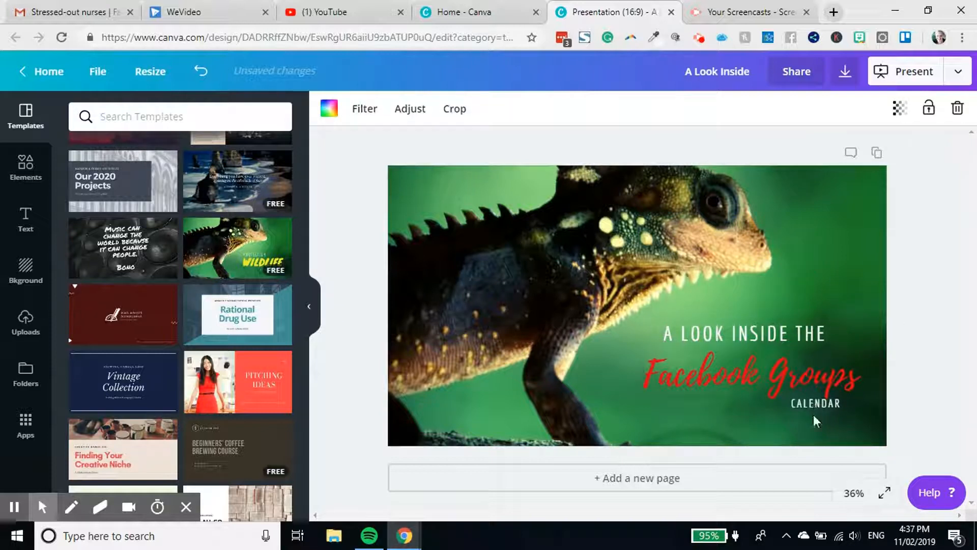
Copy the video title from YouTube and rename the Canva design as A look inside the Facebook Groups Calendar
click(365, 11)
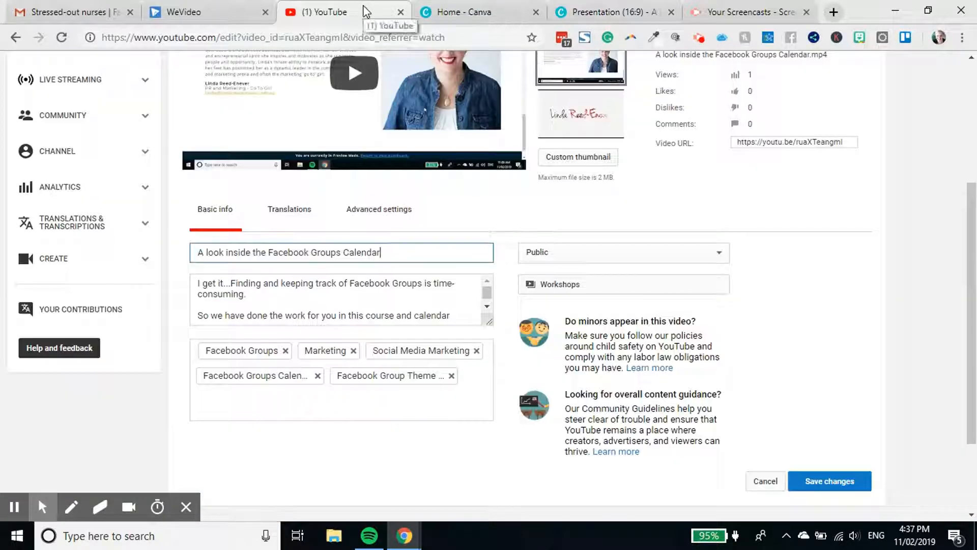
drag(383, 253, 197, 253)
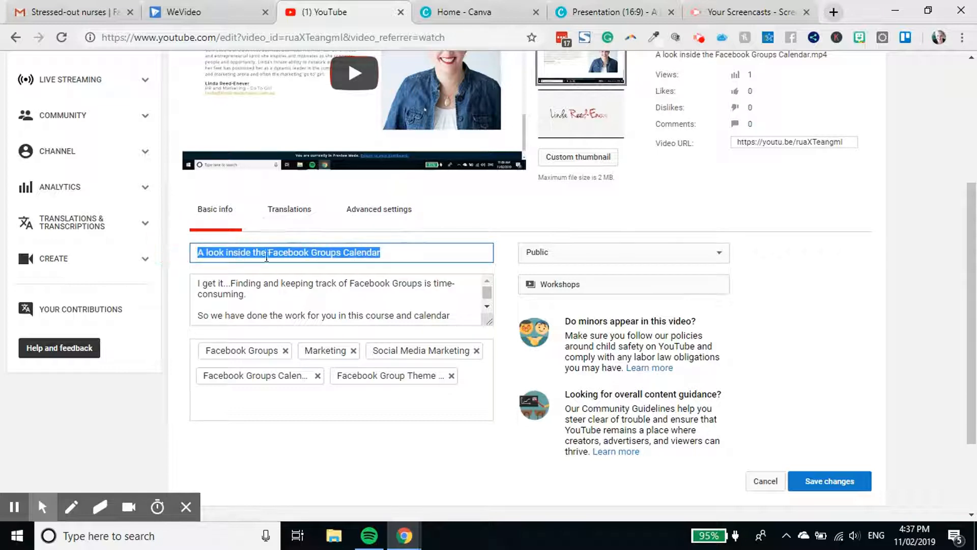
right_click(267, 257)
click(360, 308)
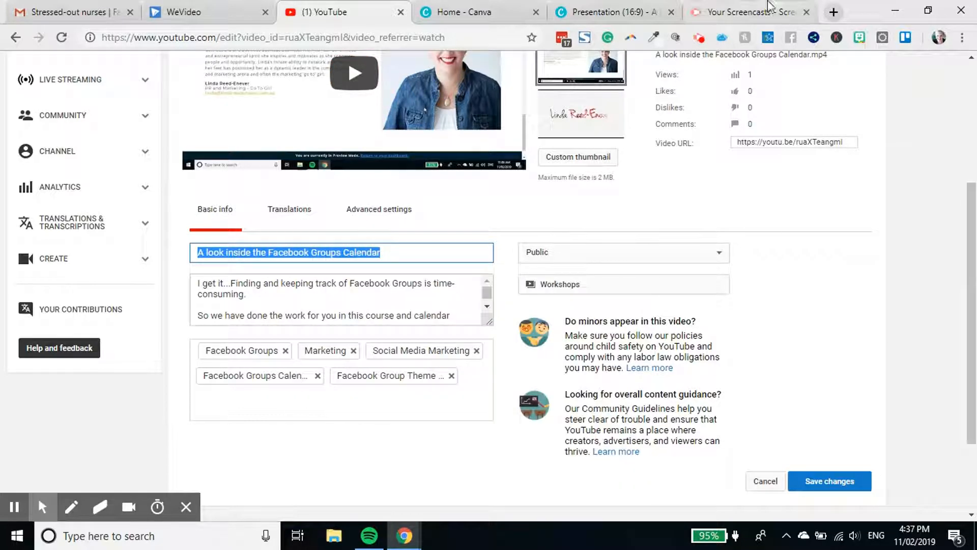
click(769, 5)
click(631, 11)
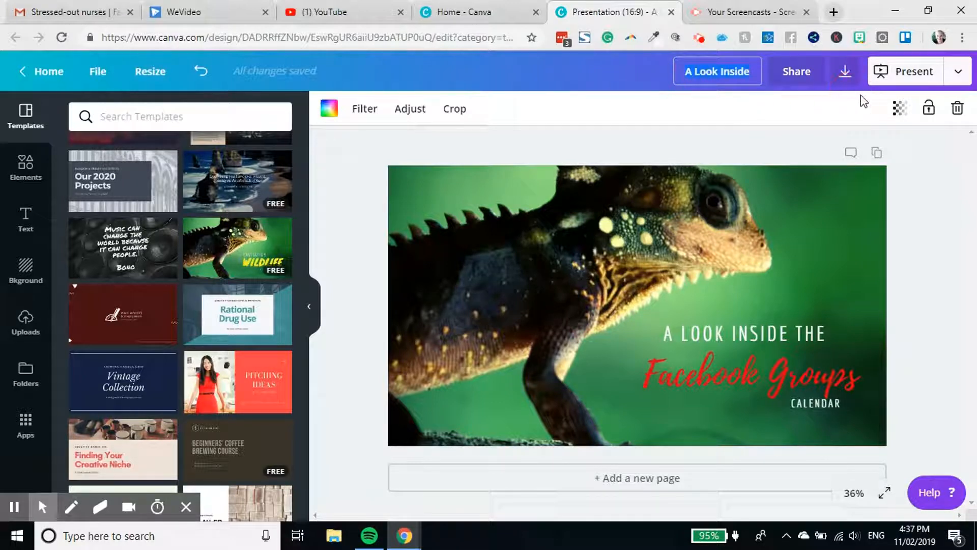
key(ctrl+v)
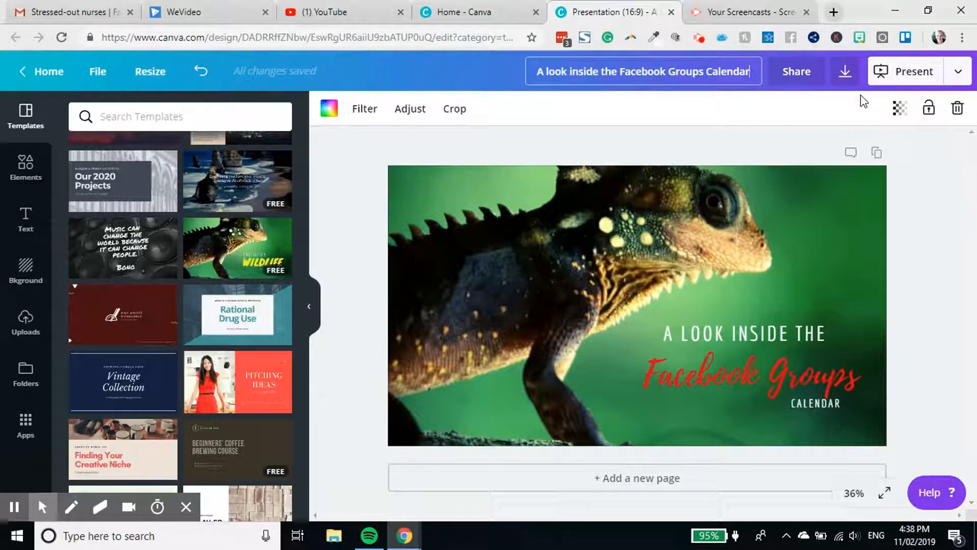
click(933, 405)
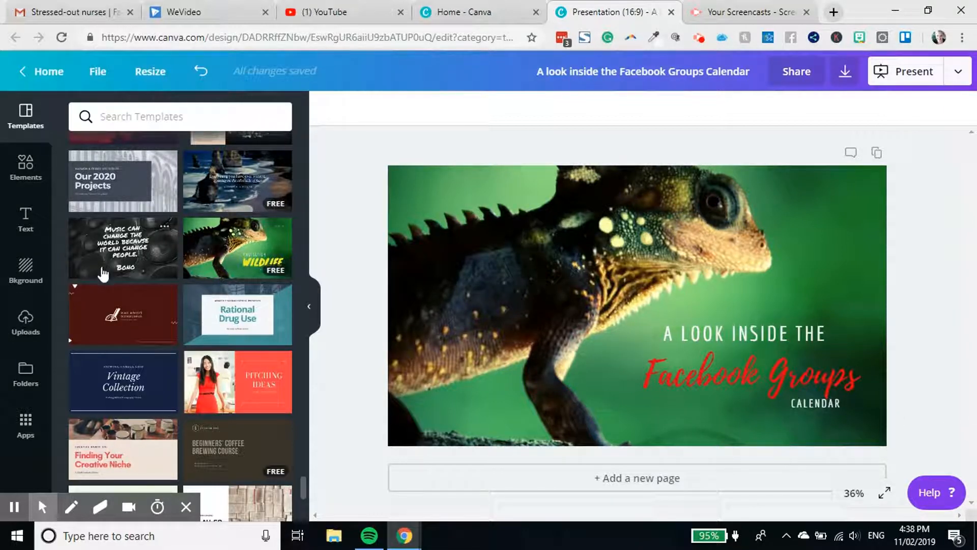
Set the uploaded desk-and-keyboard photo as the page background and delete the extra copy lying over the design
click(25, 323)
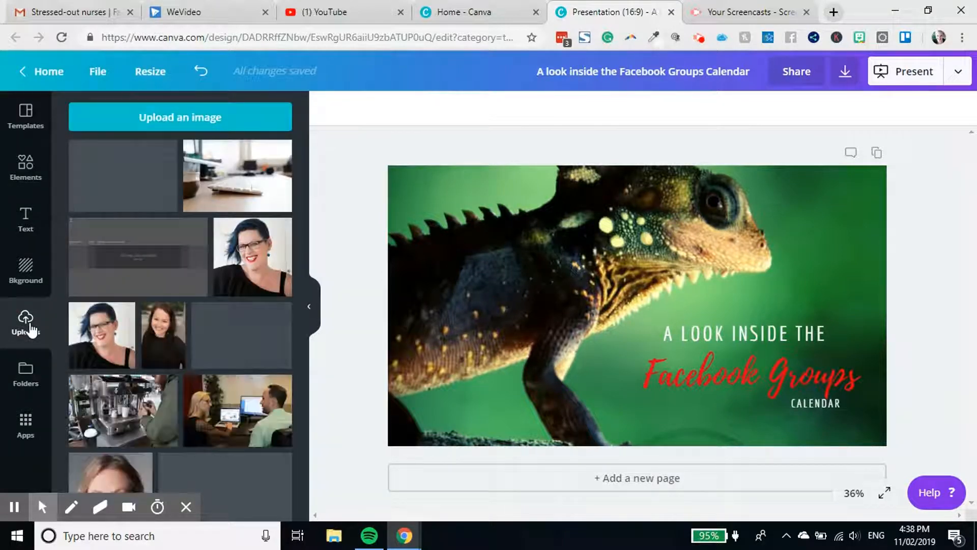
drag(246, 188, 467, 270)
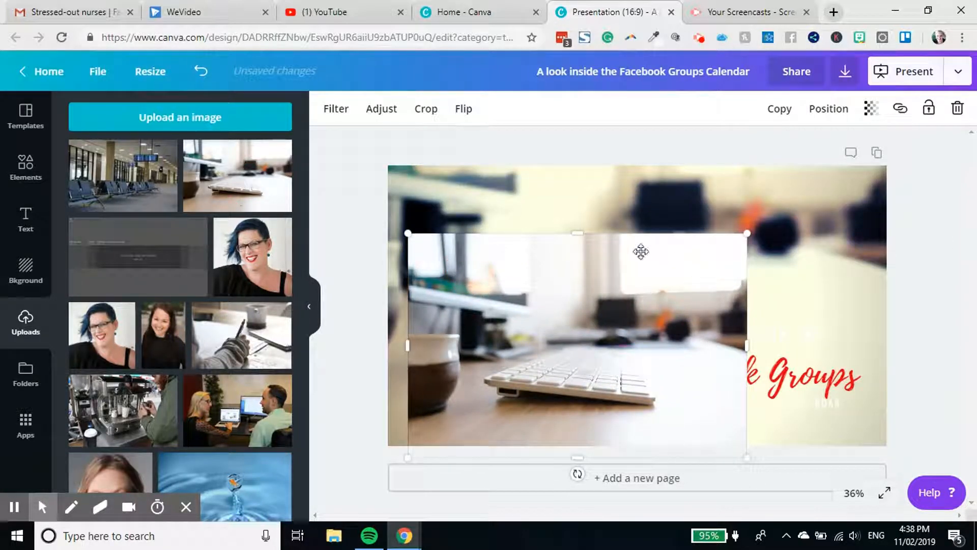
key(Delete)
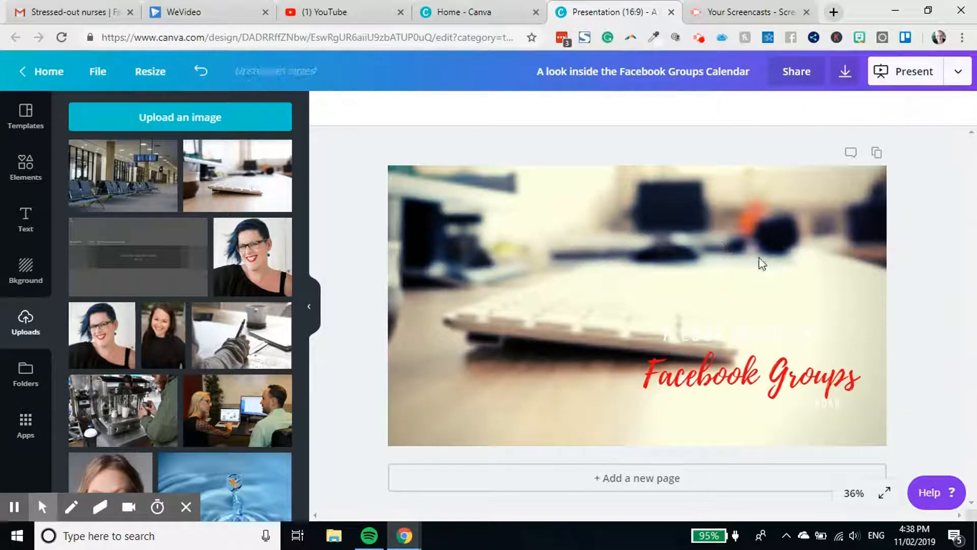
Change the A LOOK INSIDE THE and CALENDAR text lines to black
click(676, 329)
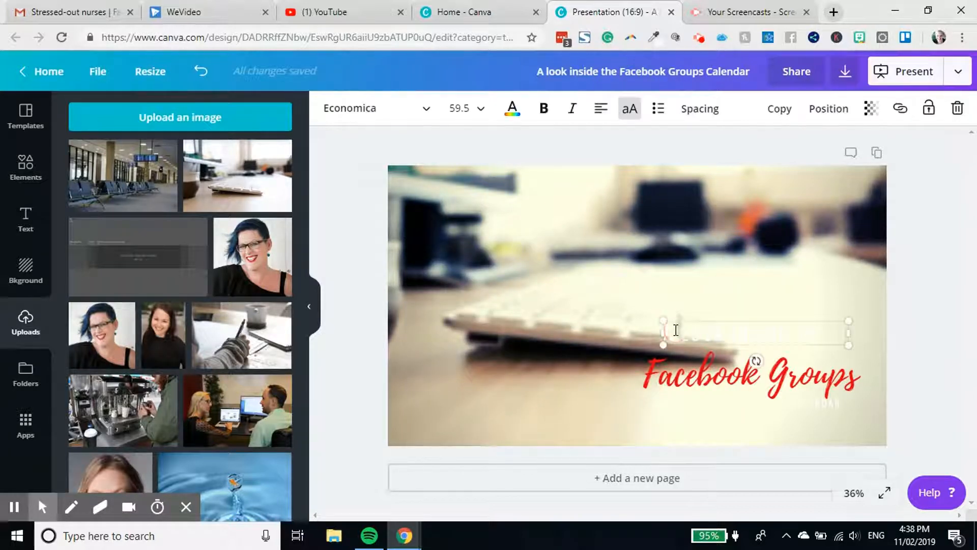
click(511, 109)
click(553, 214)
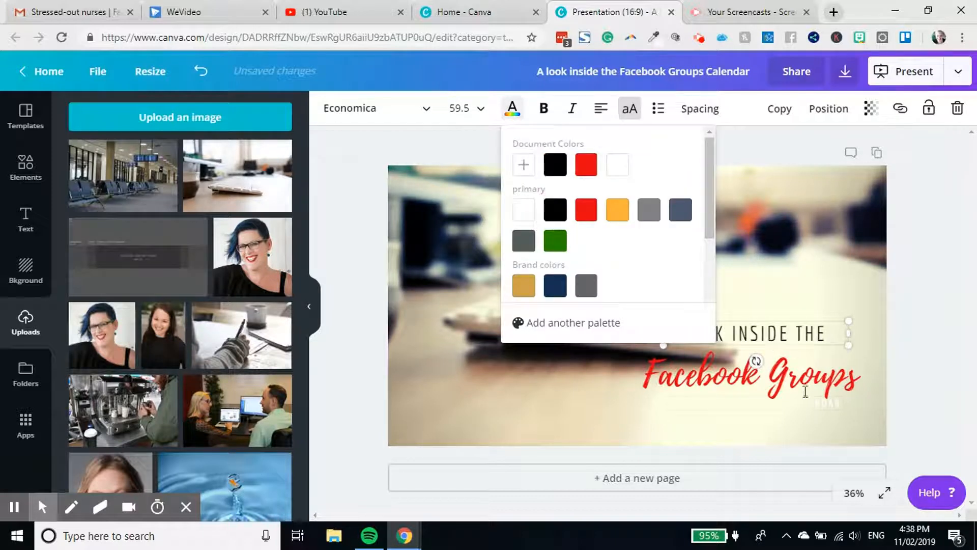
click(798, 403)
click(513, 110)
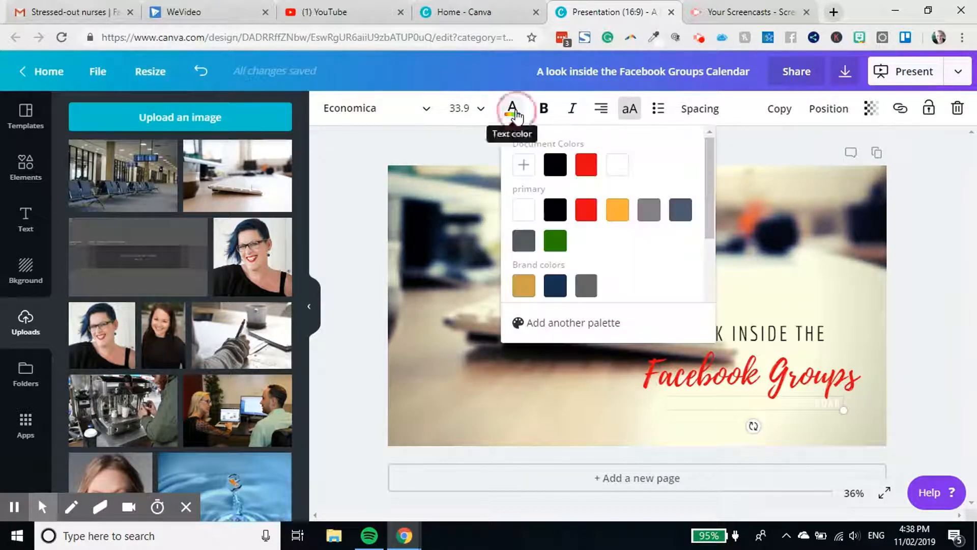
click(555, 171)
Apply the None filter to the background photo and close the filter options
click(864, 302)
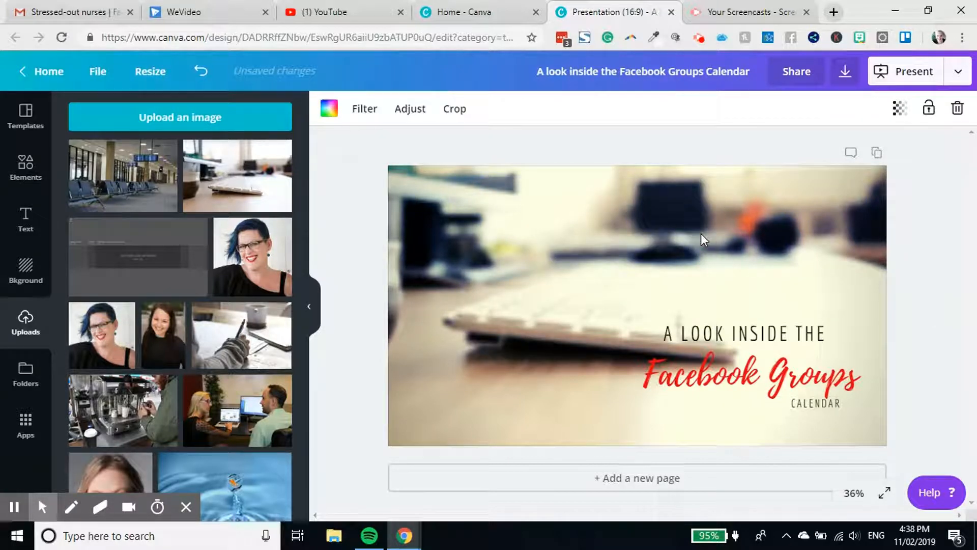
click(364, 117)
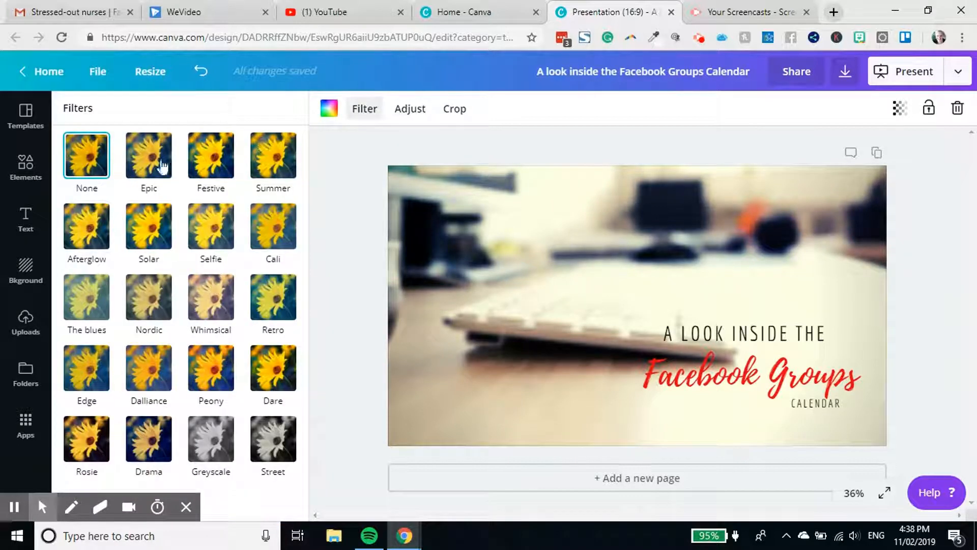
click(89, 166)
click(334, 174)
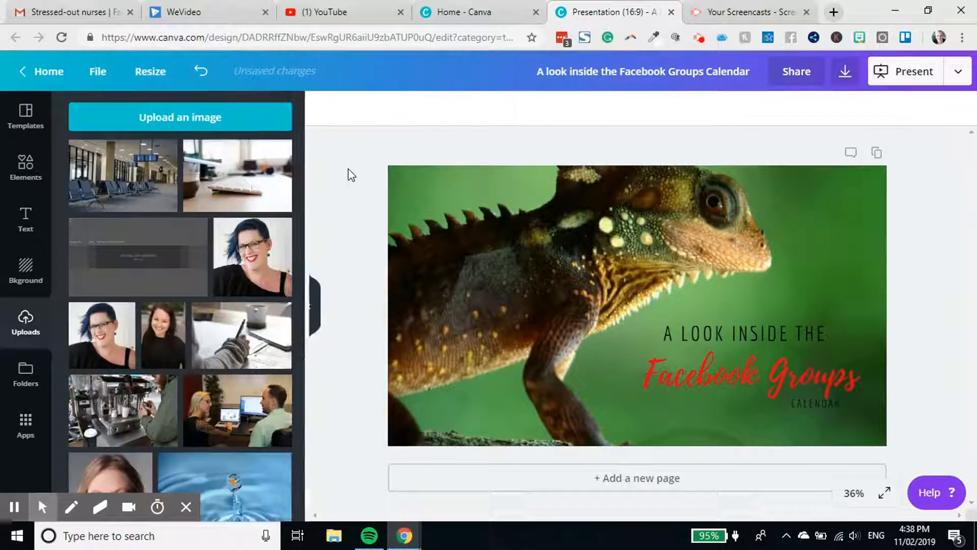
Try to set the desk-and-keyboard photo as the page background, and reload the design page
drag(251, 168, 515, 215)
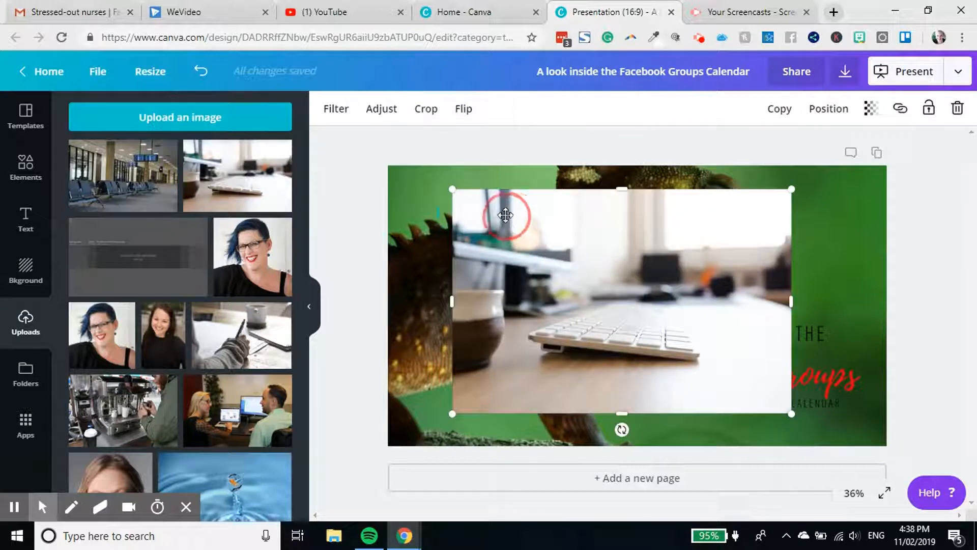
key(Delete)
drag(259, 171, 408, 175)
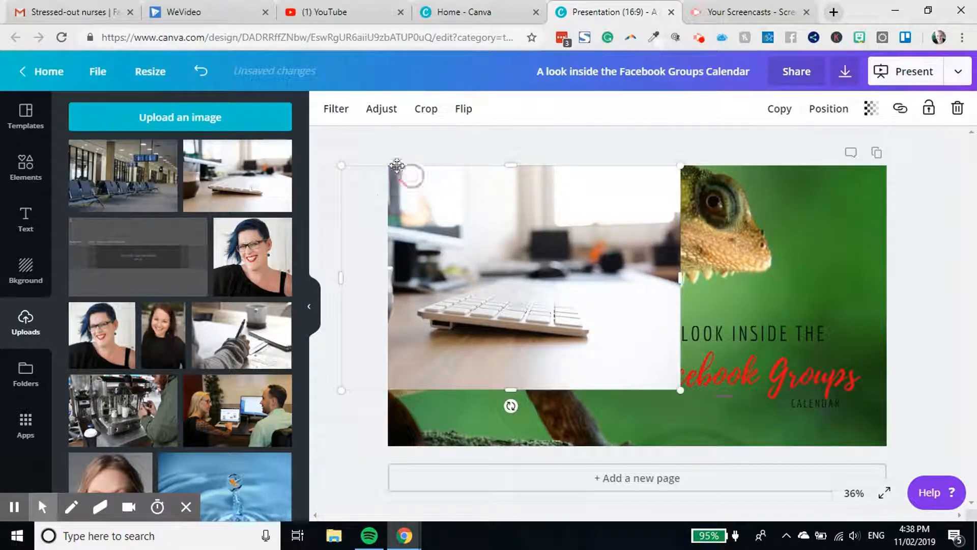
click(60, 39)
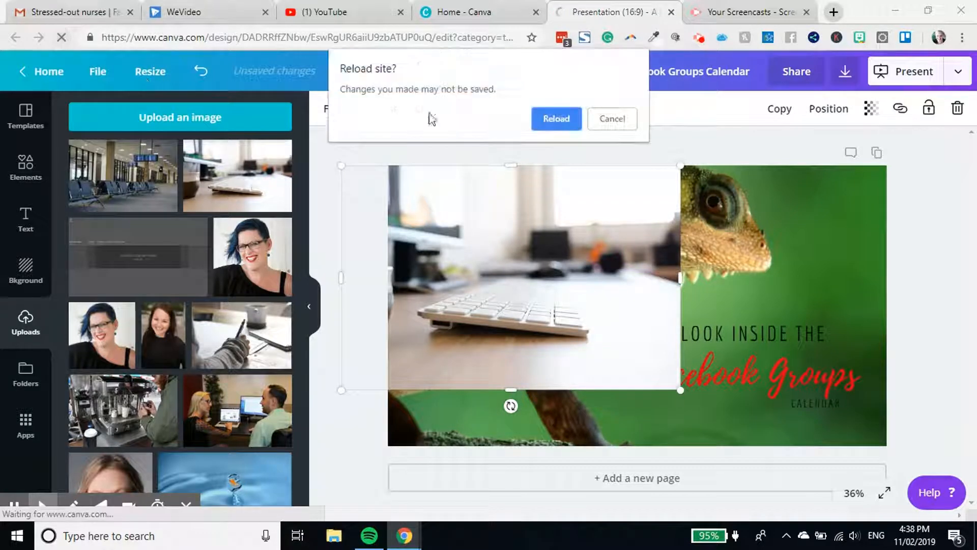
click(565, 119)
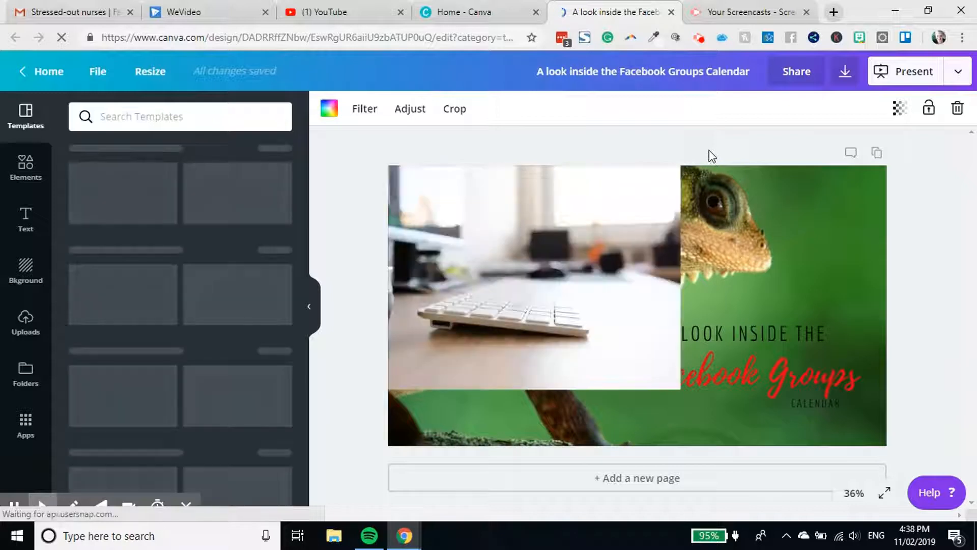
Delete the loose desk-and-keyboard photo and the lizard background image from the page
drag(545, 240, 689, 254)
key(Delete)
click(662, 237)
click(579, 202)
key(Delete)
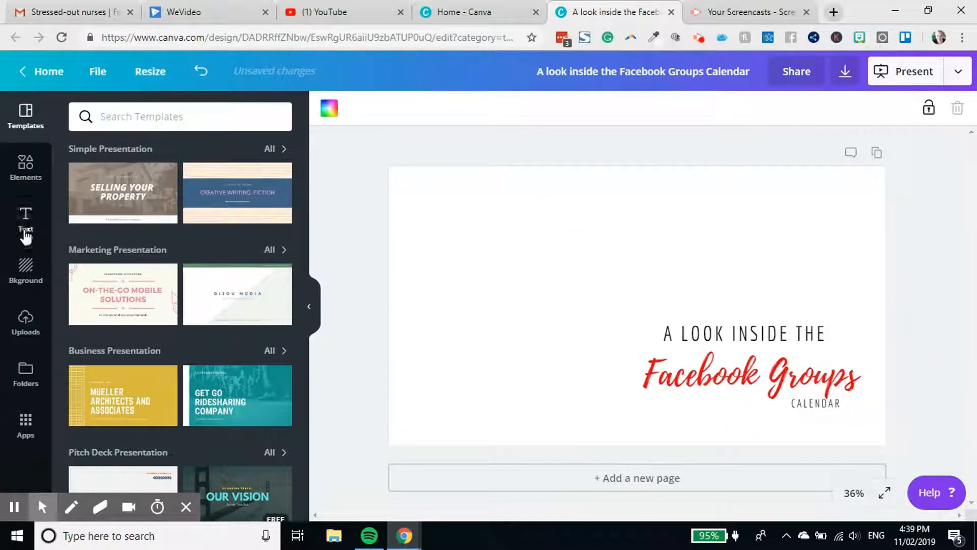
Add the uploaded desk-and-keyboard photo and enlarge it to cover the whole page
click(26, 320)
drag(266, 198, 533, 279)
drag(799, 227, 887, 178)
drag(461, 434, 332, 422)
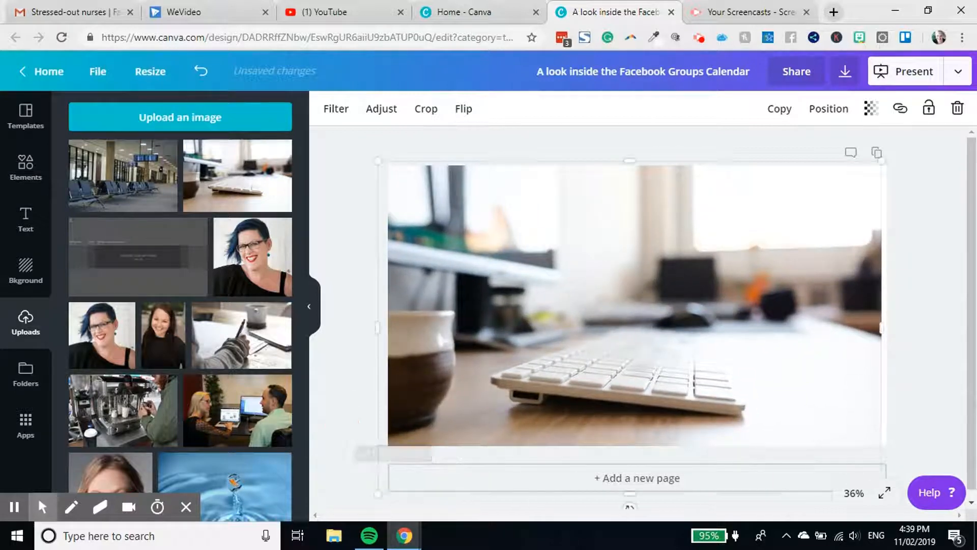
drag(851, 393, 857, 387)
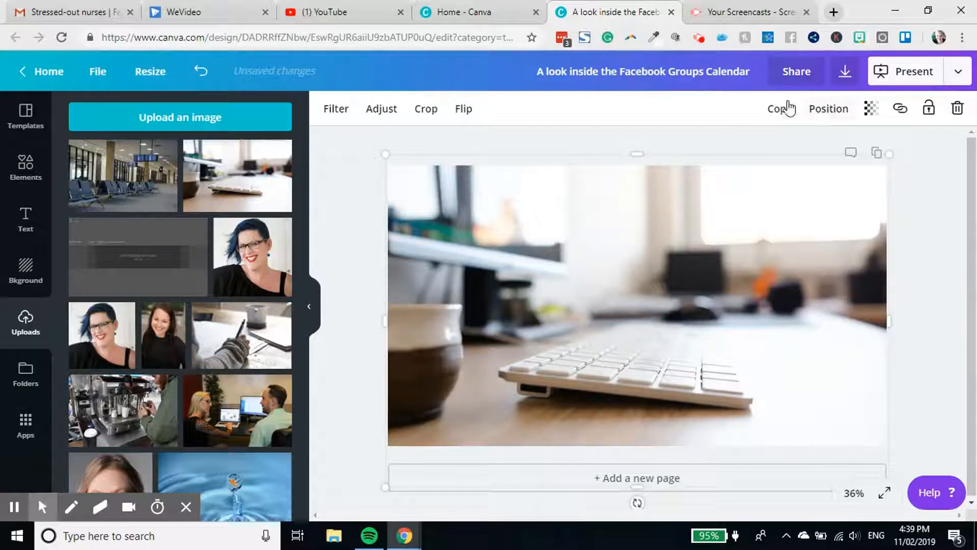
Send the desk-and-keyboard photo to the back, behind the title text
click(825, 108)
click(777, 242)
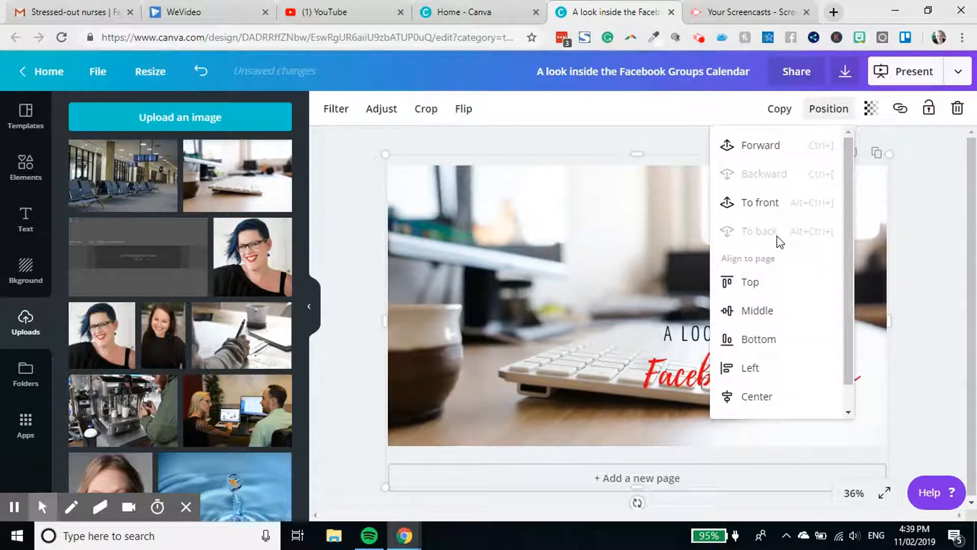
click(929, 299)
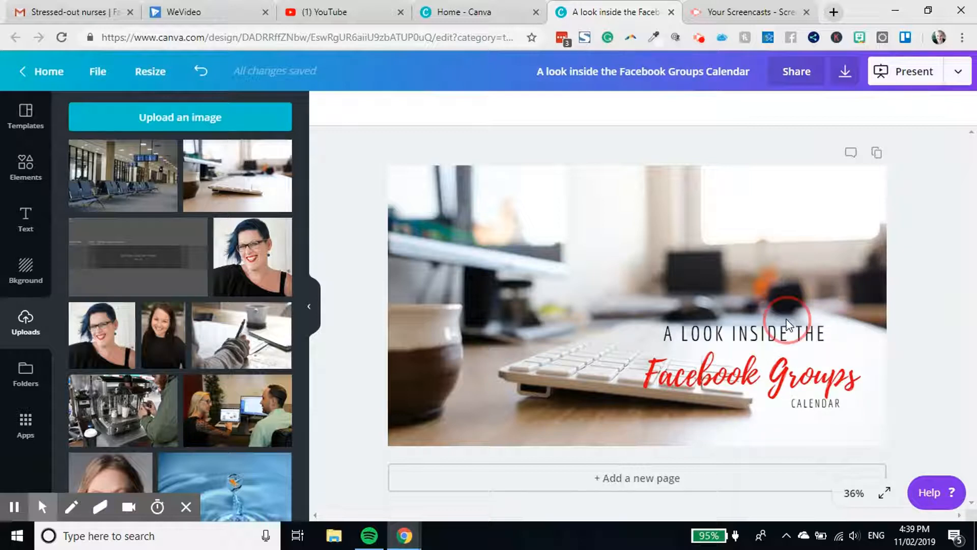
Move the A LOOK INSIDE THE, Facebook Groups and CALENDAR text lines up, stacked in the photo's upper-right area
click(754, 331)
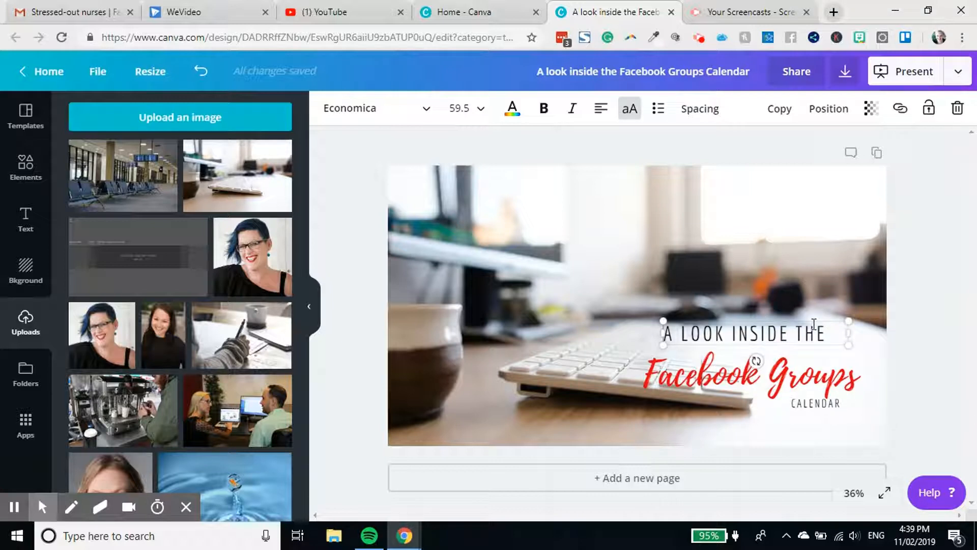
drag(823, 317, 836, 196)
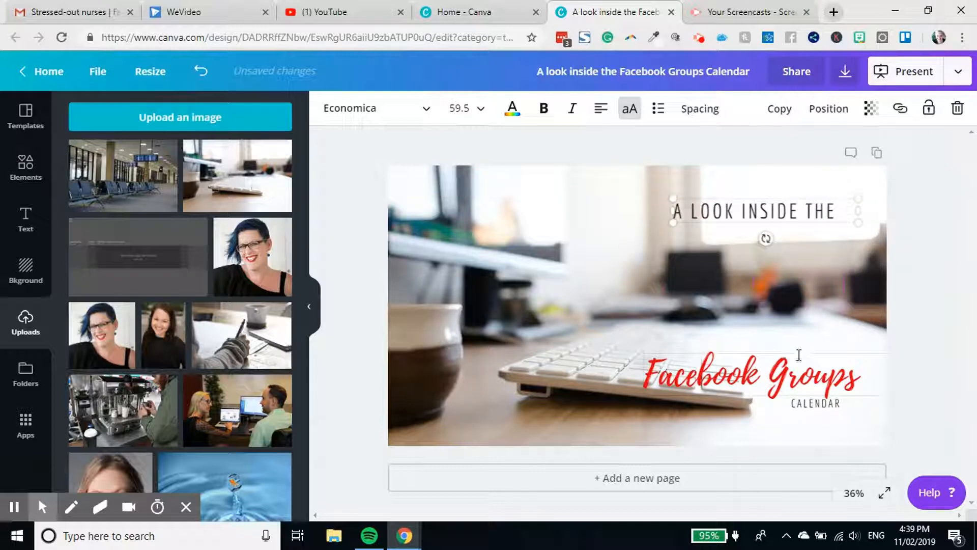
click(857, 367)
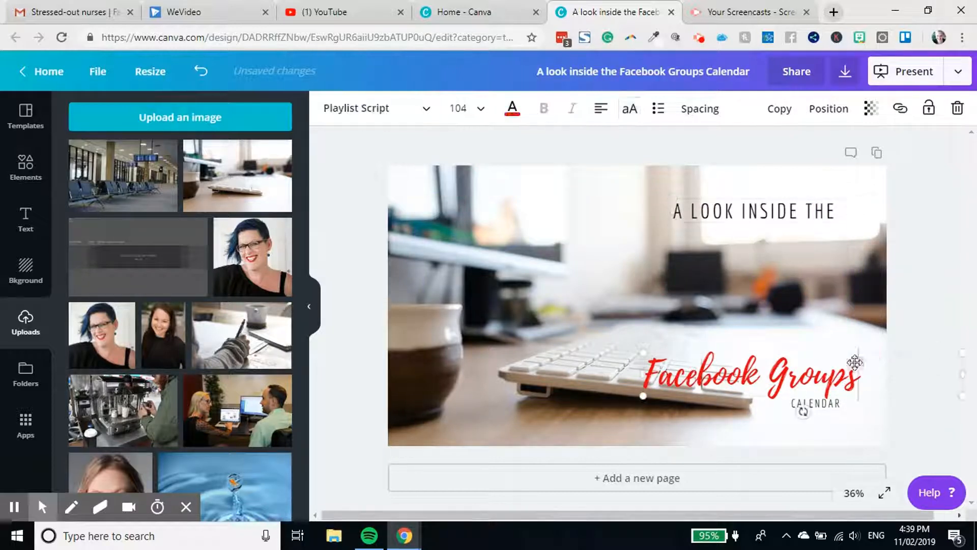
click(827, 336)
drag(826, 336, 818, 222)
click(835, 400)
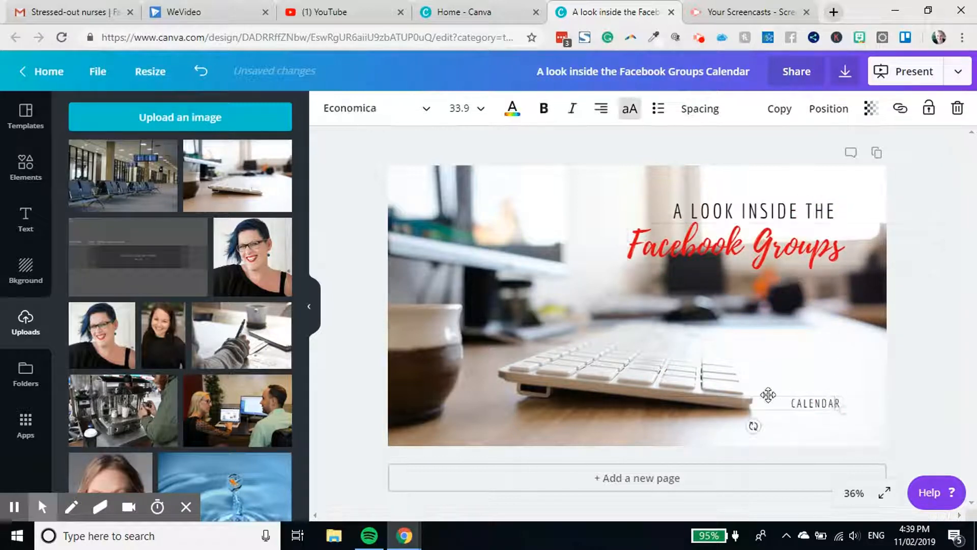
drag(770, 395, 799, 289)
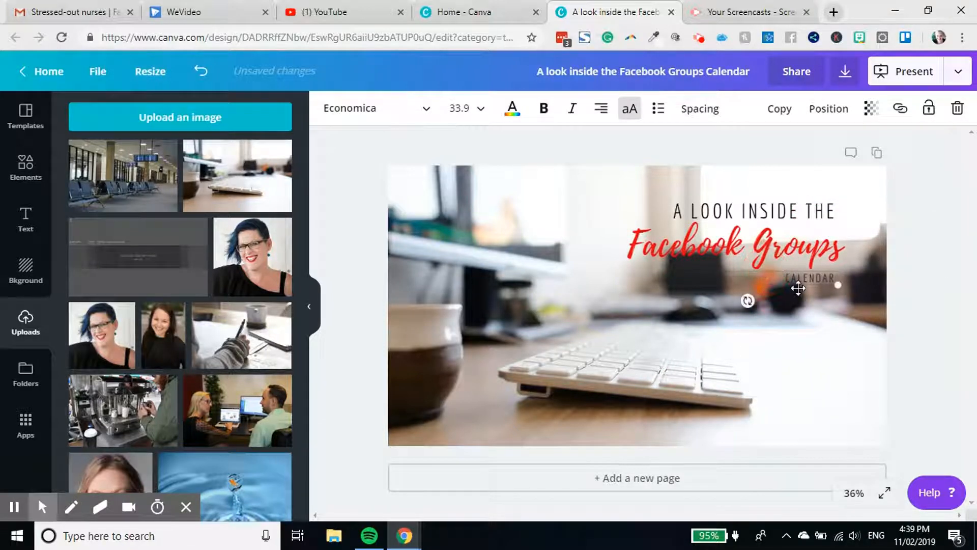
Set the font size of the CALENDAR text to 42 and deselect it
click(473, 109)
click(468, 375)
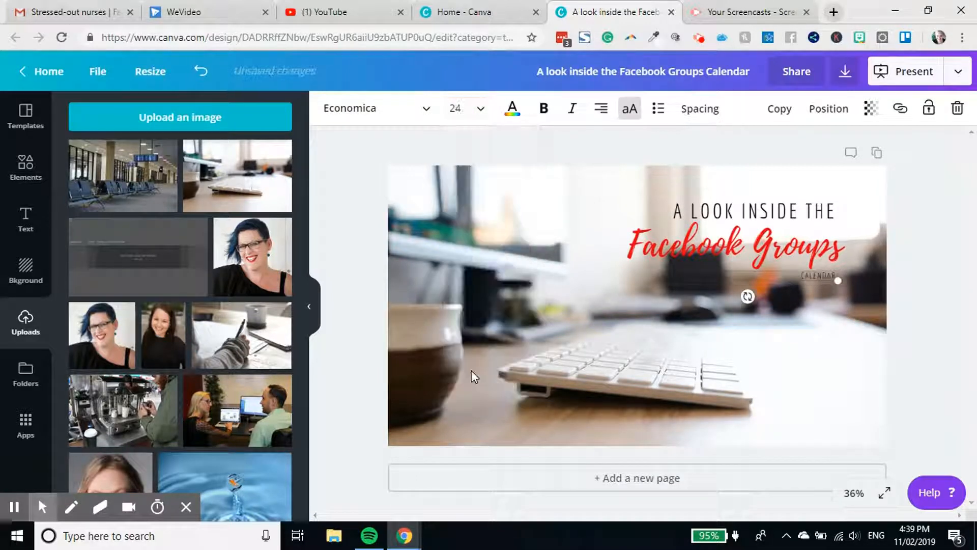
click(480, 108)
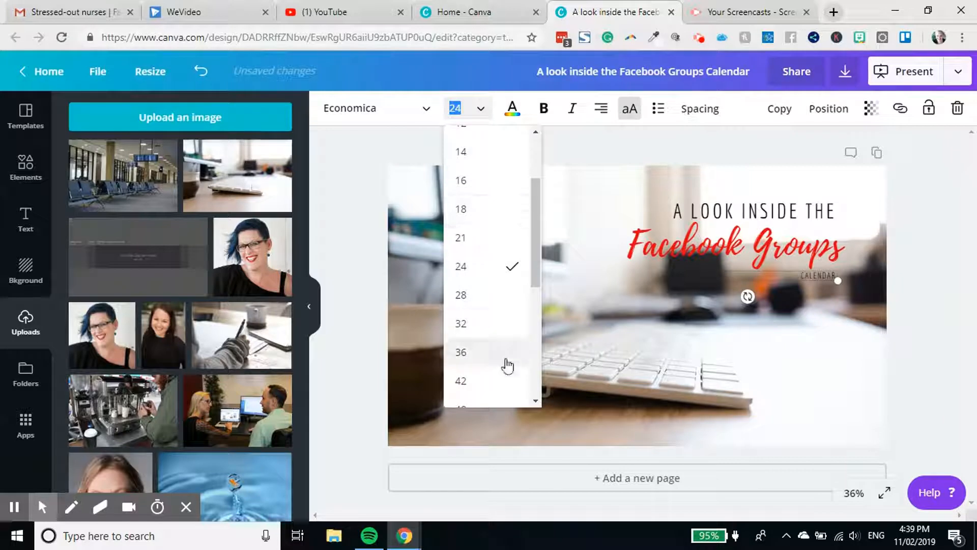
click(488, 382)
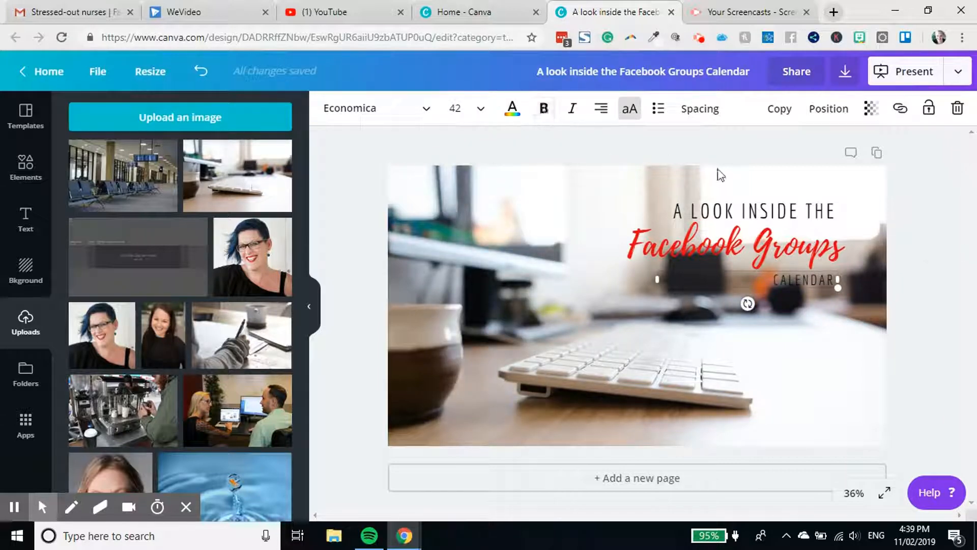
click(924, 281)
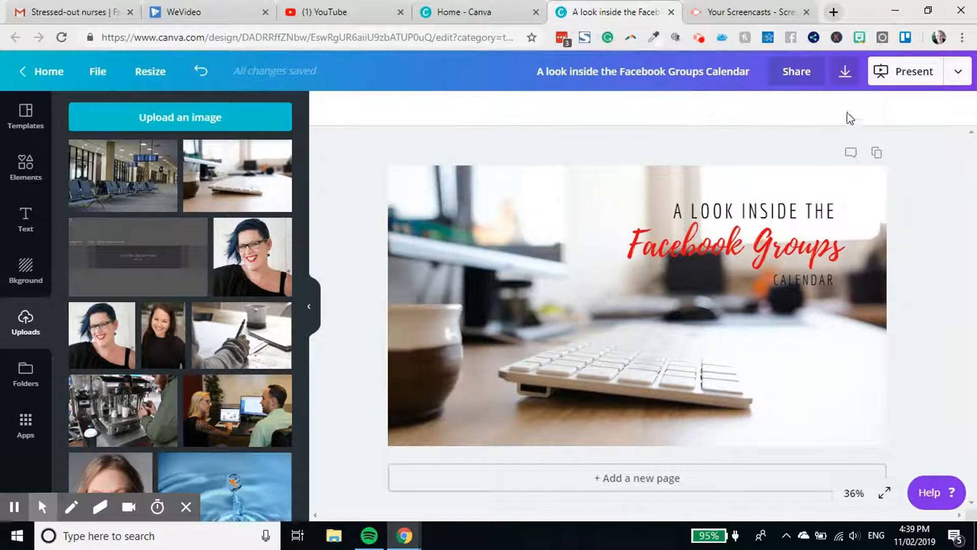
Download the finished thumbnail design as a JPG
click(845, 74)
click(836, 175)
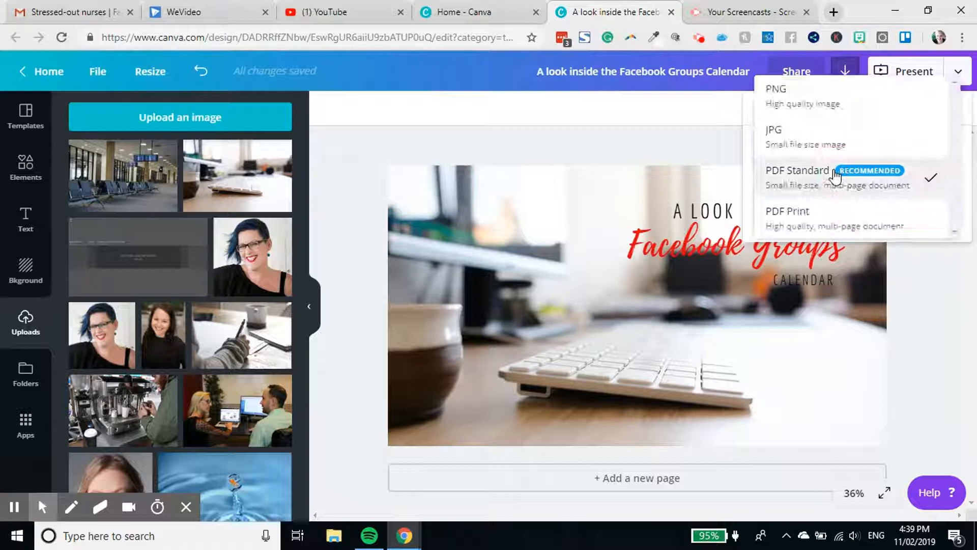
click(835, 138)
click(872, 224)
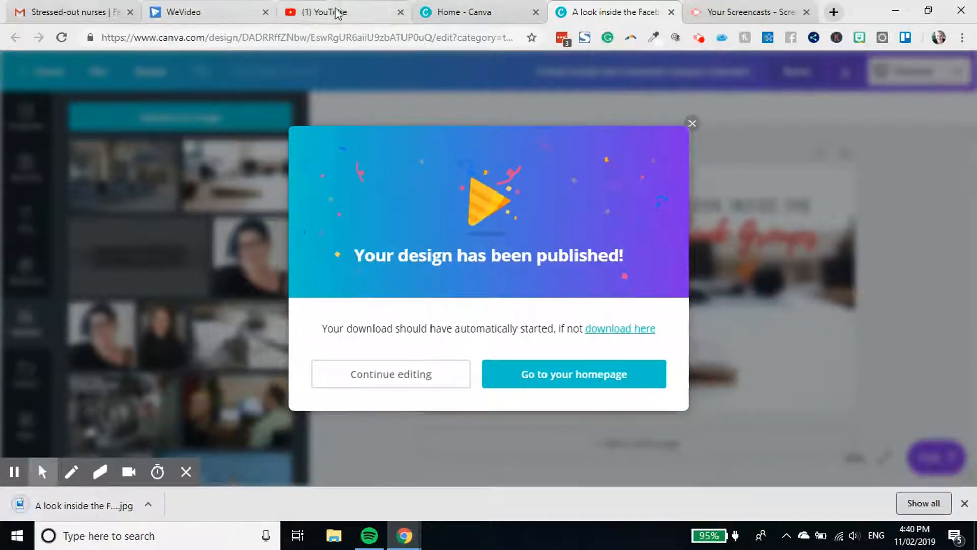
Switch to YouTube and upload A look inside the Facebook Groups Calendar.jpg as the video's custom thumbnail
click(332, 12)
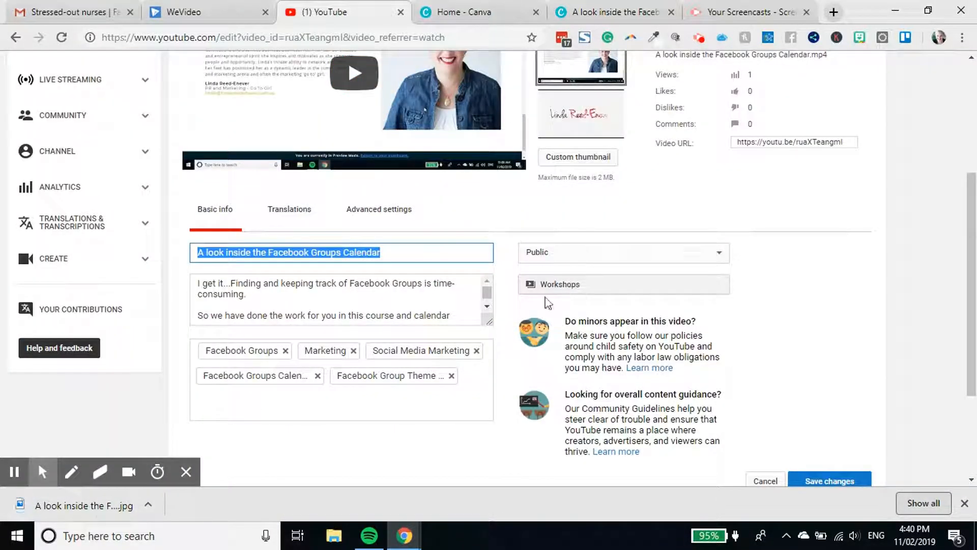
scroll(595, 234, up, 3)
click(598, 301)
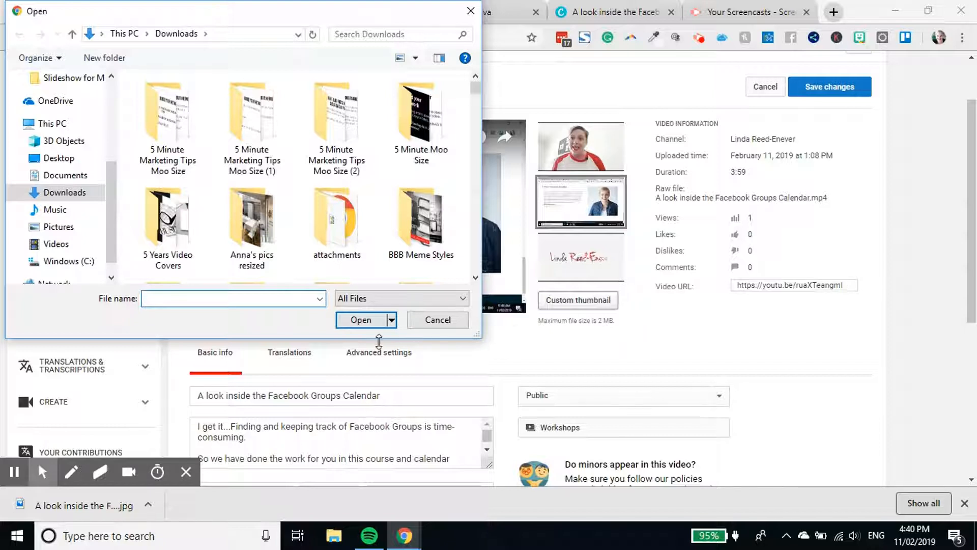
text(a)
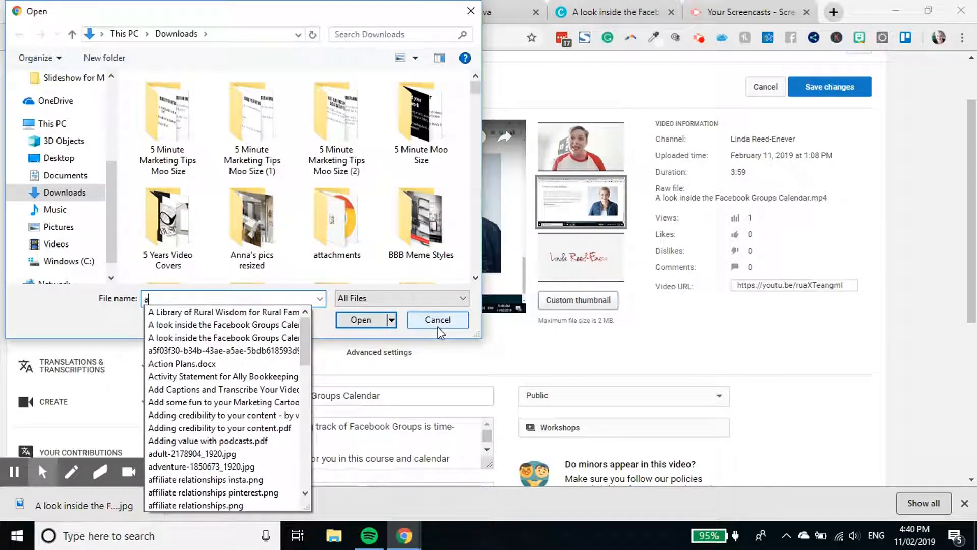
text( l)
key(Down)
key(Down)
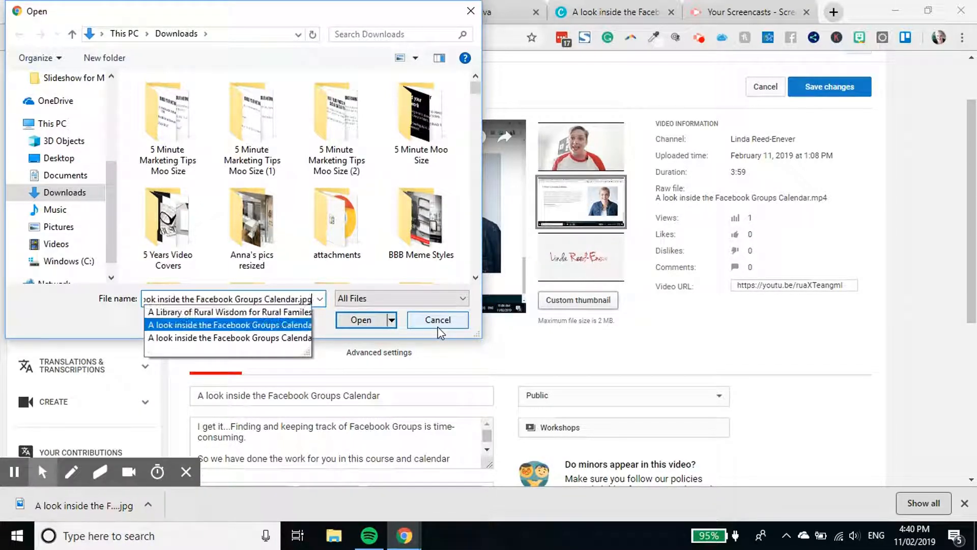
key(Return)
key(Return)
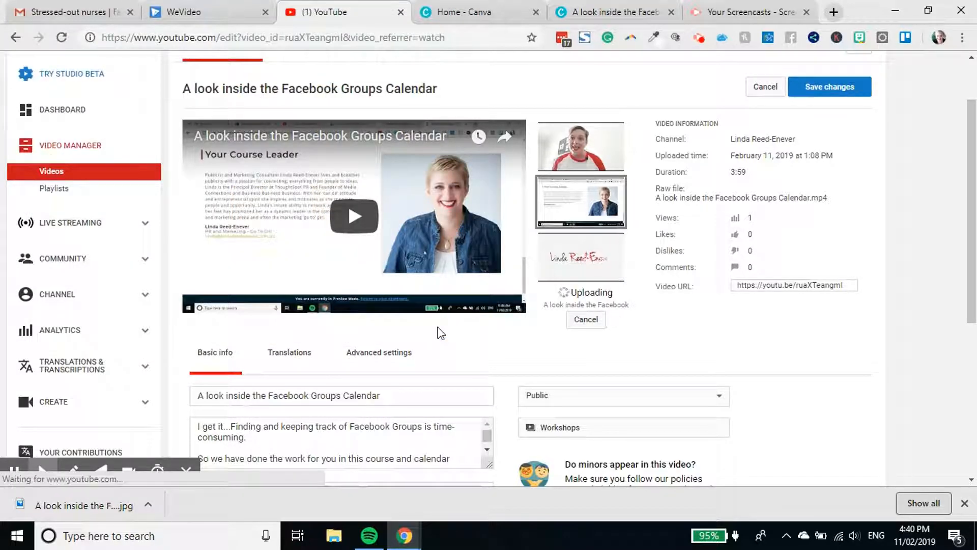
Open rev.com in a new browser tab and log in with the prefilled account details
click(834, 22)
text(rev)
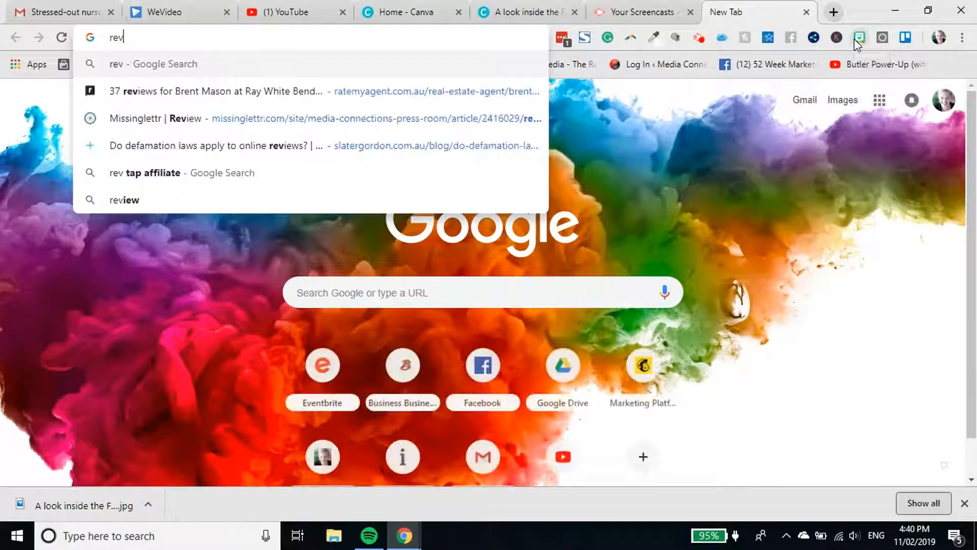
text(.com)
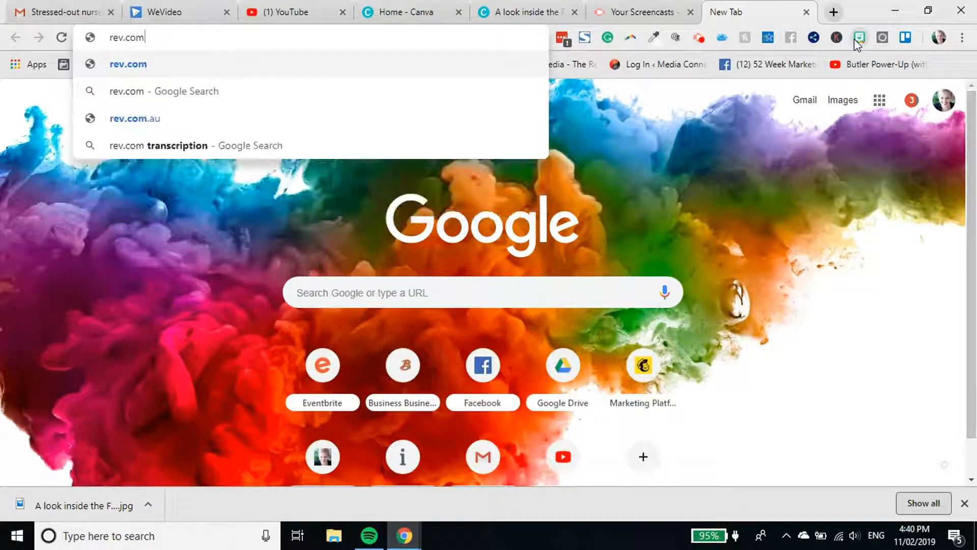
key(Return)
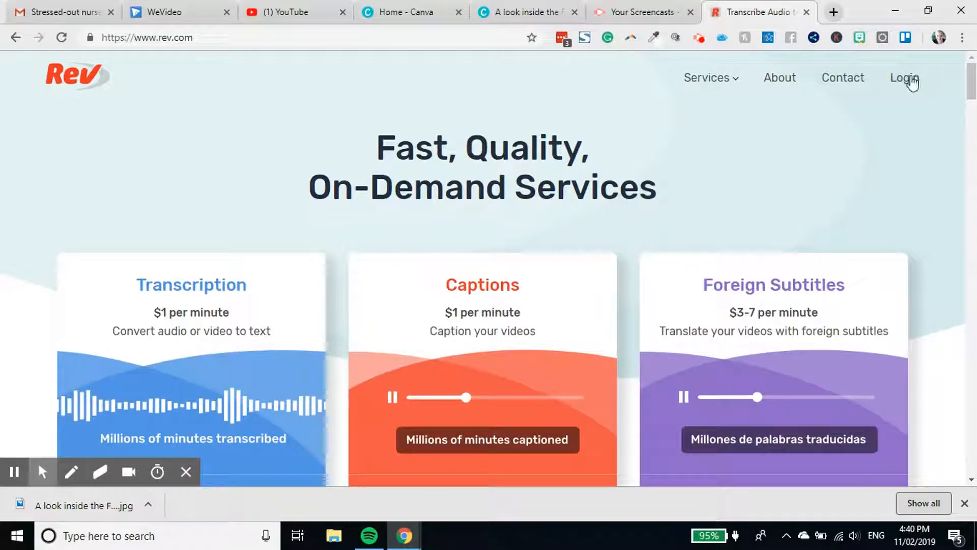
click(911, 81)
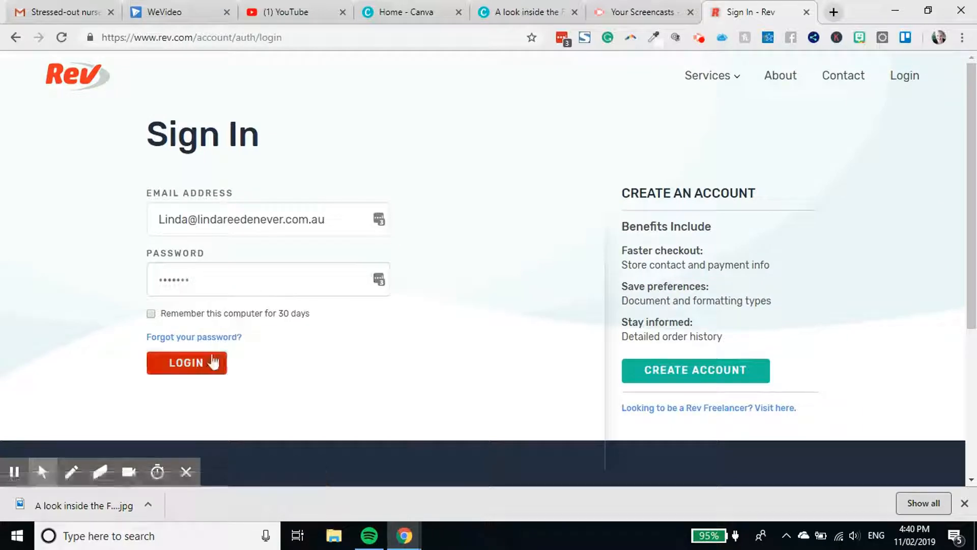
click(213, 362)
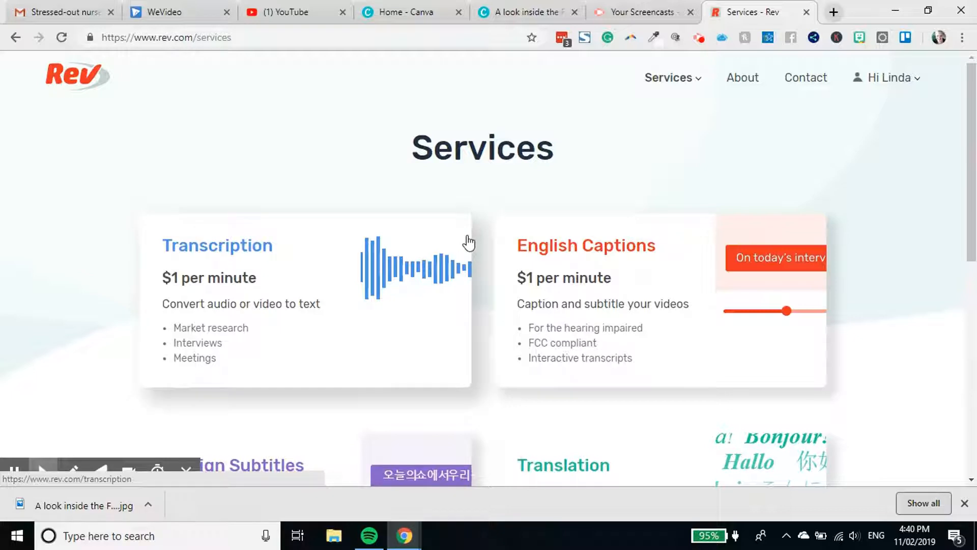
Start an English Captions order and select the Facebook Groups Calendar video from the YouTube account
scroll(458, 264, down, 3)
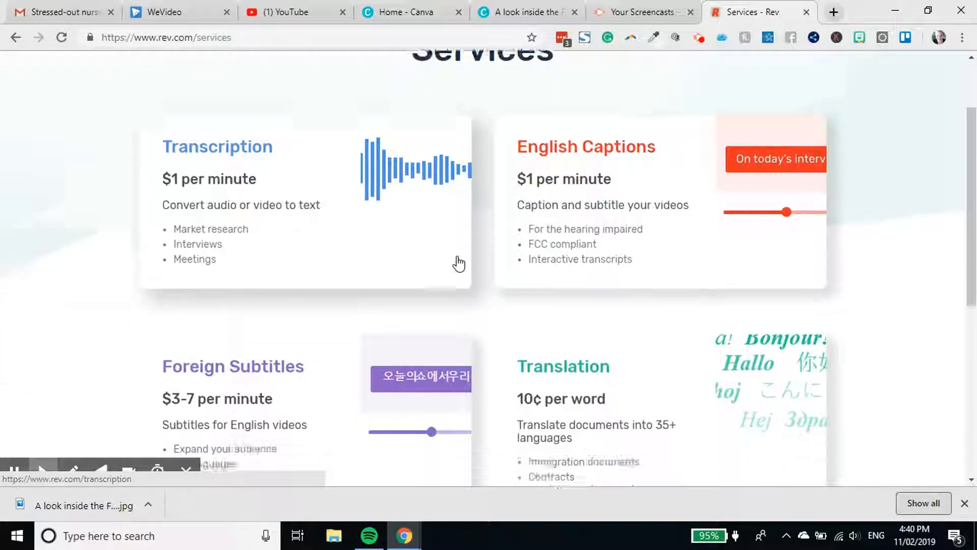
scroll(657, 168, up, 1)
click(699, 209)
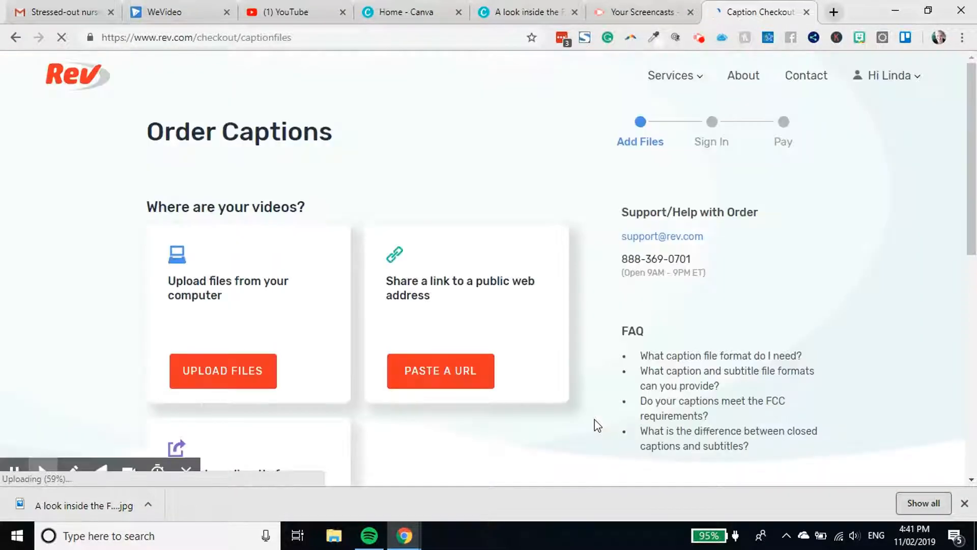
scroll(500, 333, down, 4)
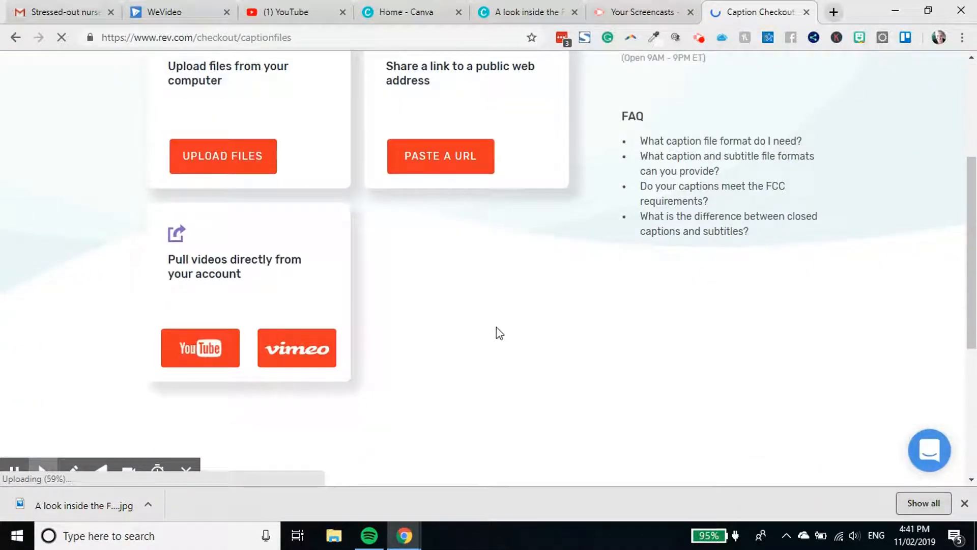
click(229, 352)
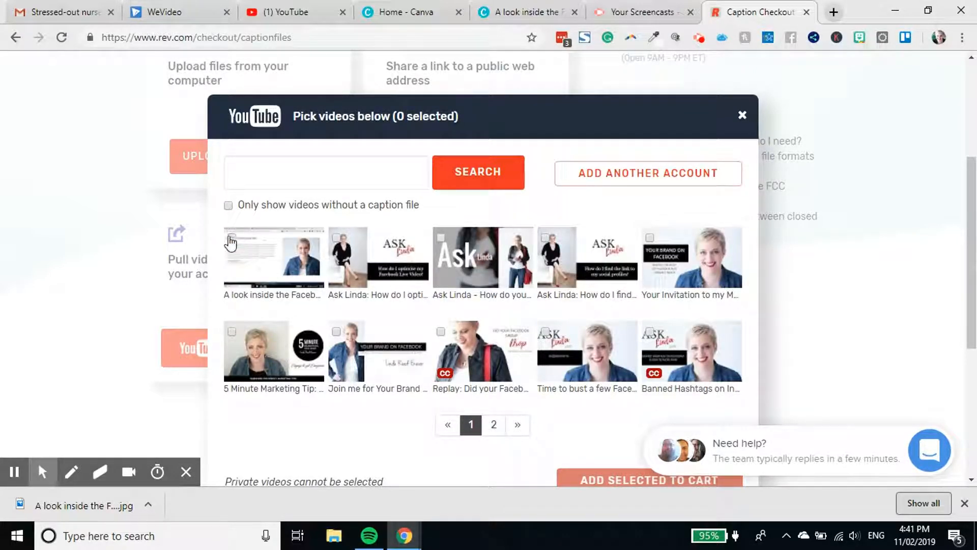
click(231, 238)
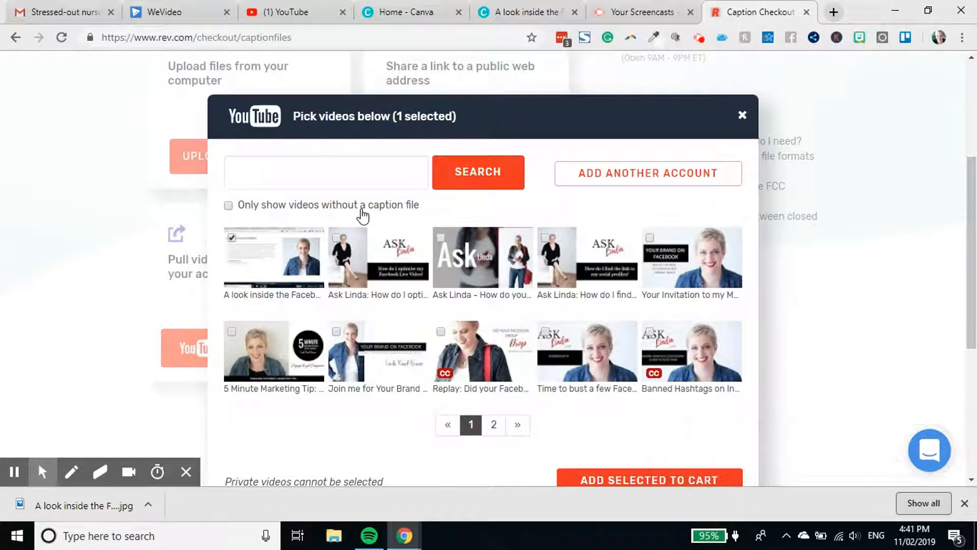
Limit the list to videos without a caption file and add the selected video to the cart
click(363, 216)
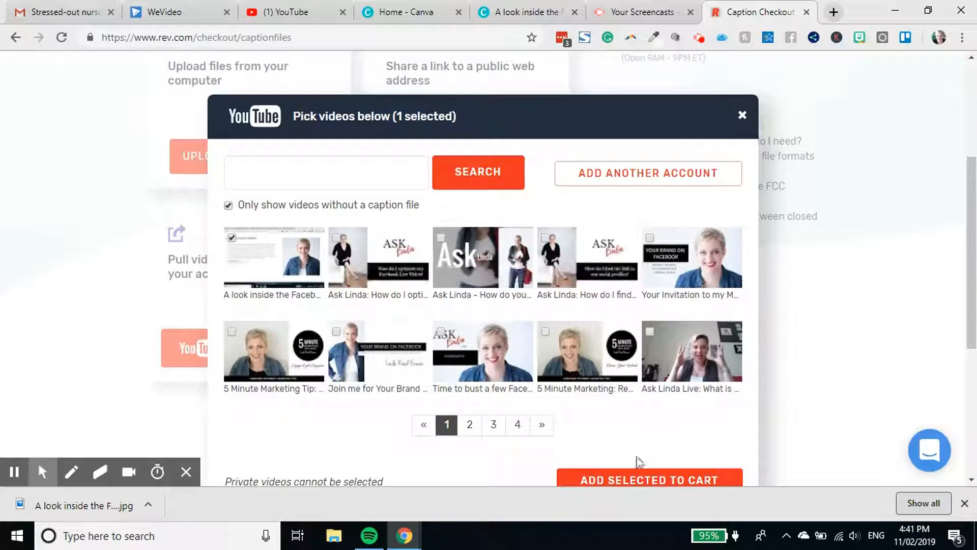
click(649, 476)
click(964, 504)
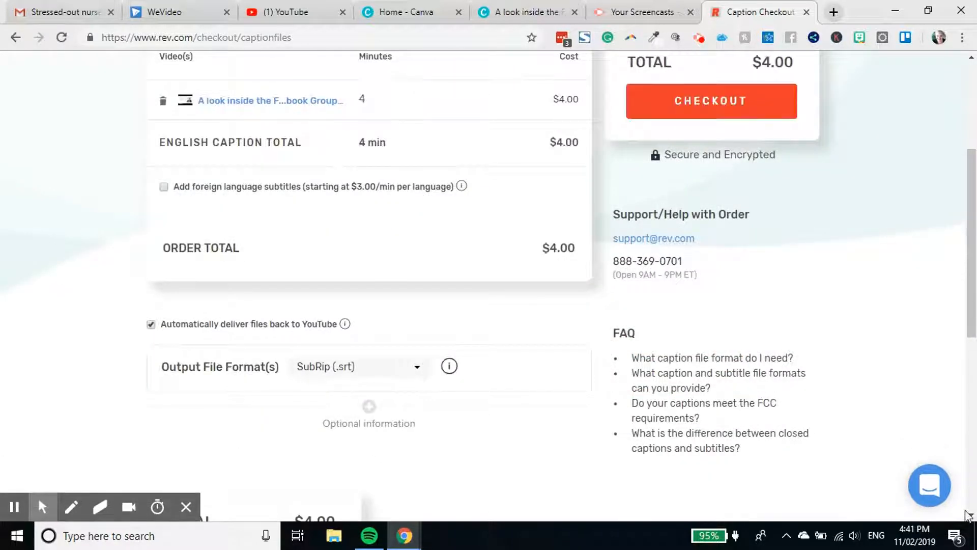
Check the caption order's YouTube delivery and output file format options, and place the order
scroll(525, 309, up, 3)
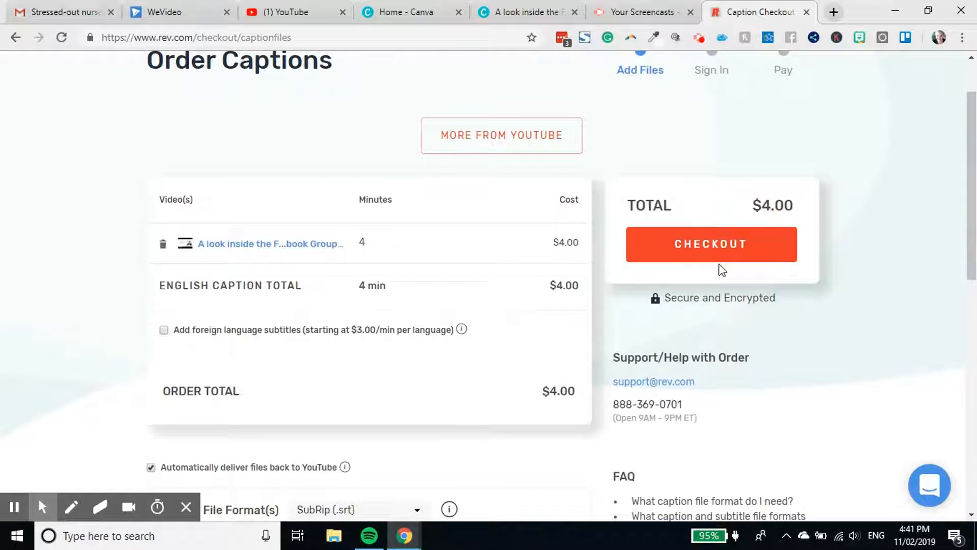
scroll(673, 269, down, 3)
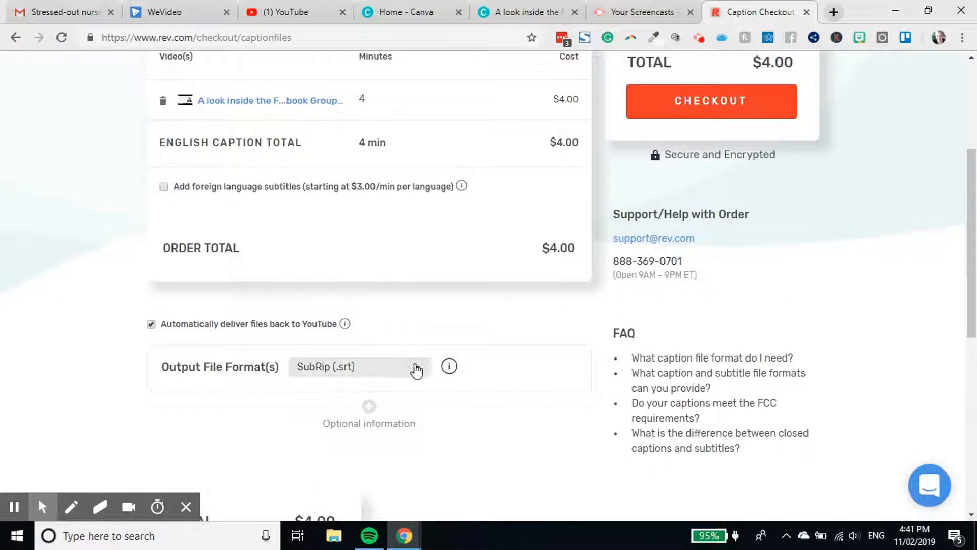
click(417, 371)
click(417, 371)
scroll(572, 319, down, 4)
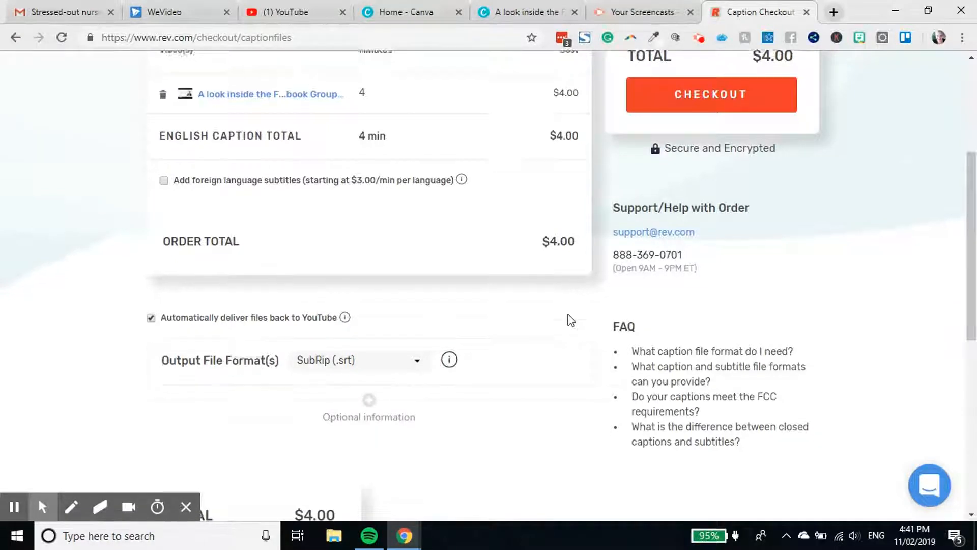
scroll(571, 319, up, 2)
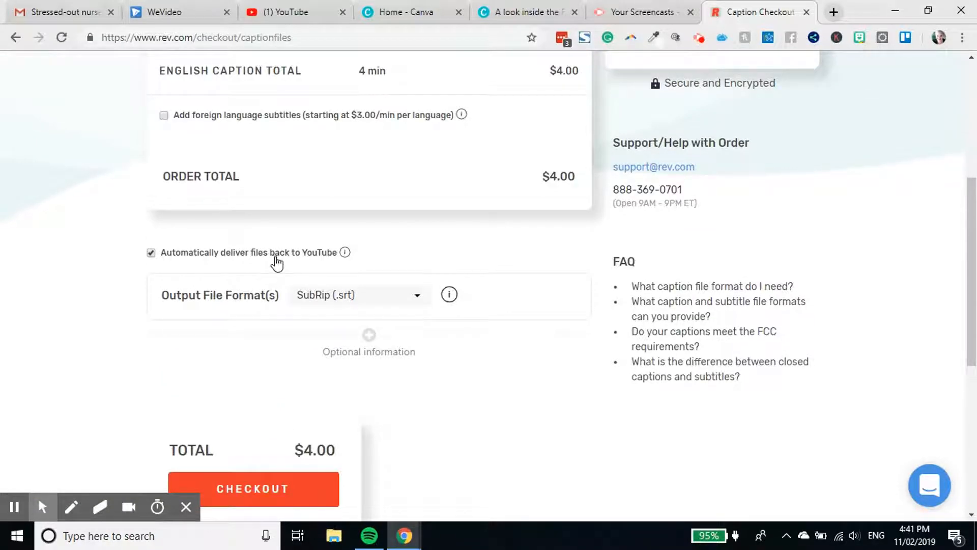
scroll(277, 264, down, 5)
click(292, 275)
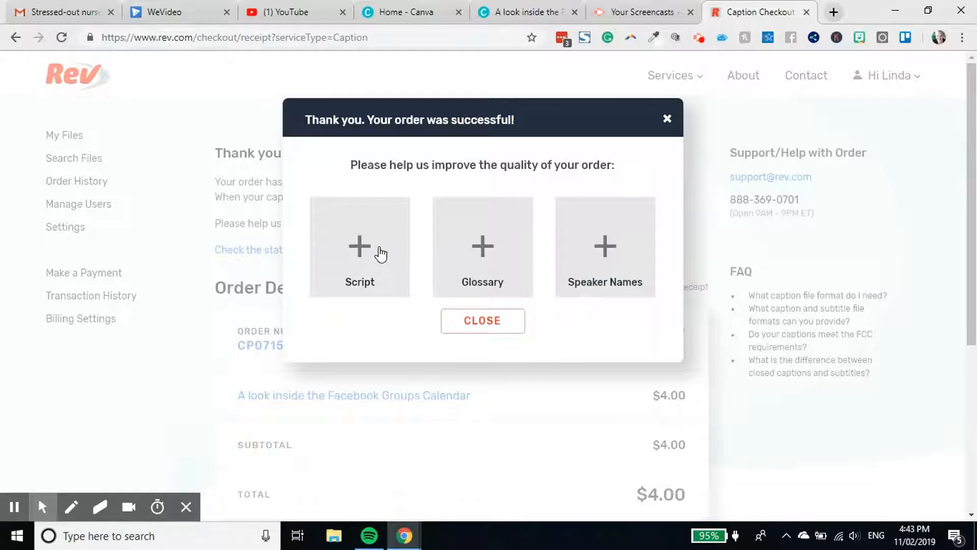
Dismiss the request for script, glossary and speaker names, and review the receipt's order and payment details
click(512, 320)
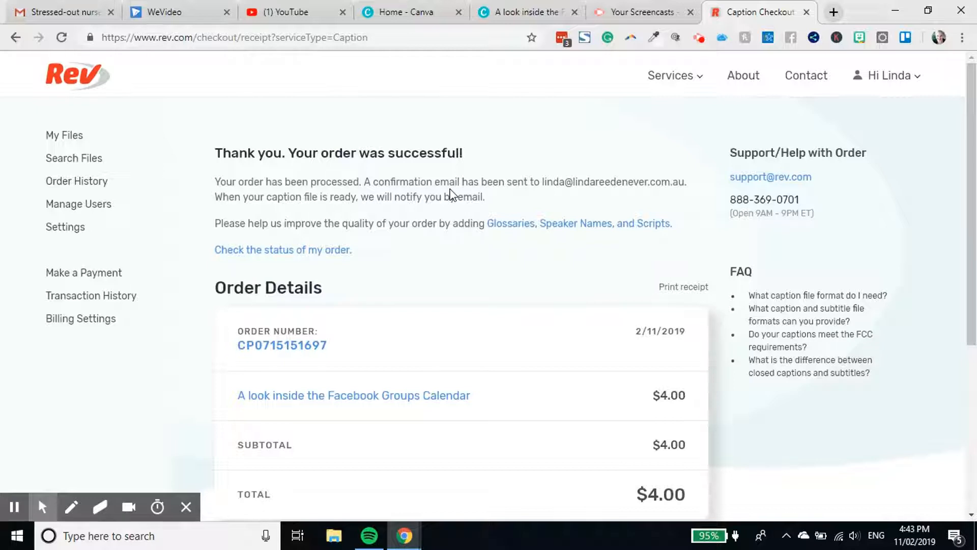
scroll(452, 194, down, 3)
scroll(452, 194, down, 3)
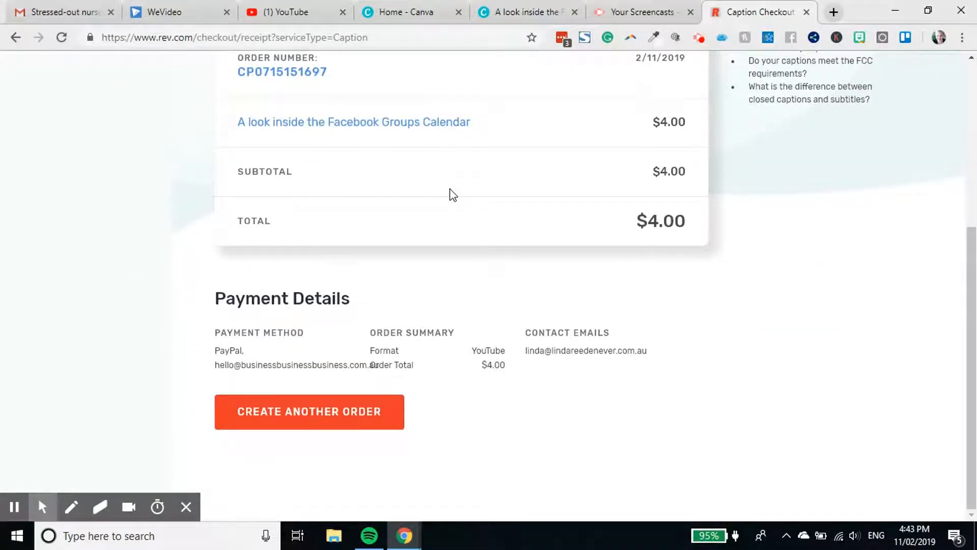
scroll(452, 194, up, 6)
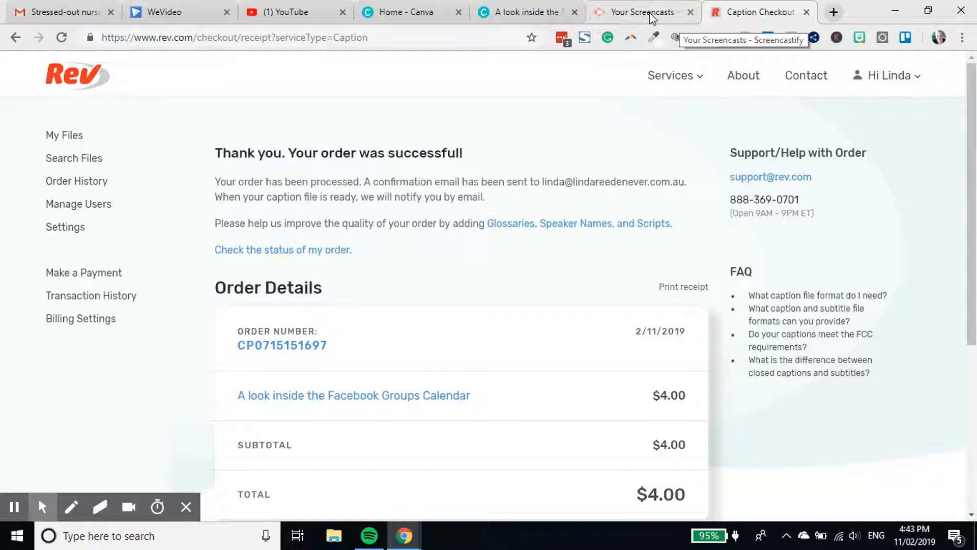
Open enevergroup.thinkific.com in a new browser tab and go to its admin area
click(834, 12)
text(ene)
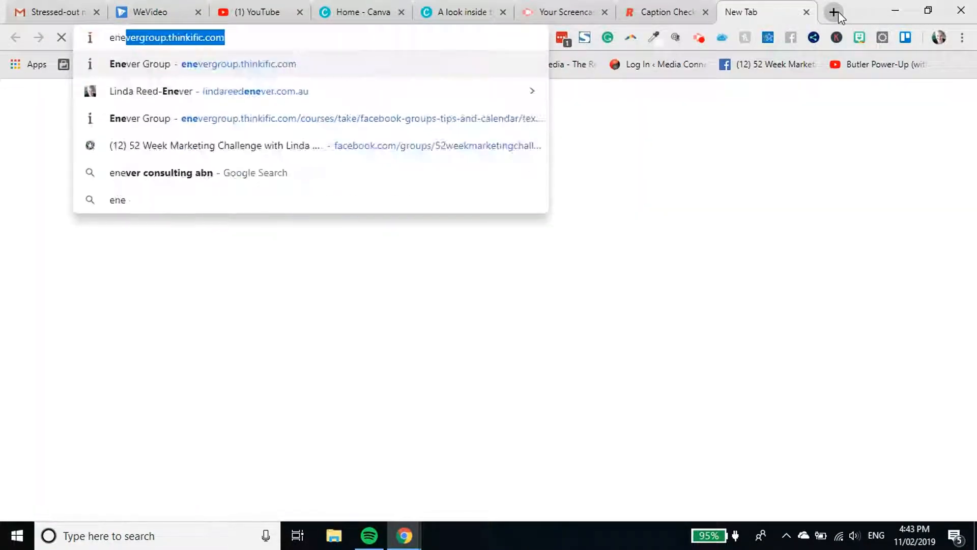
key(Return)
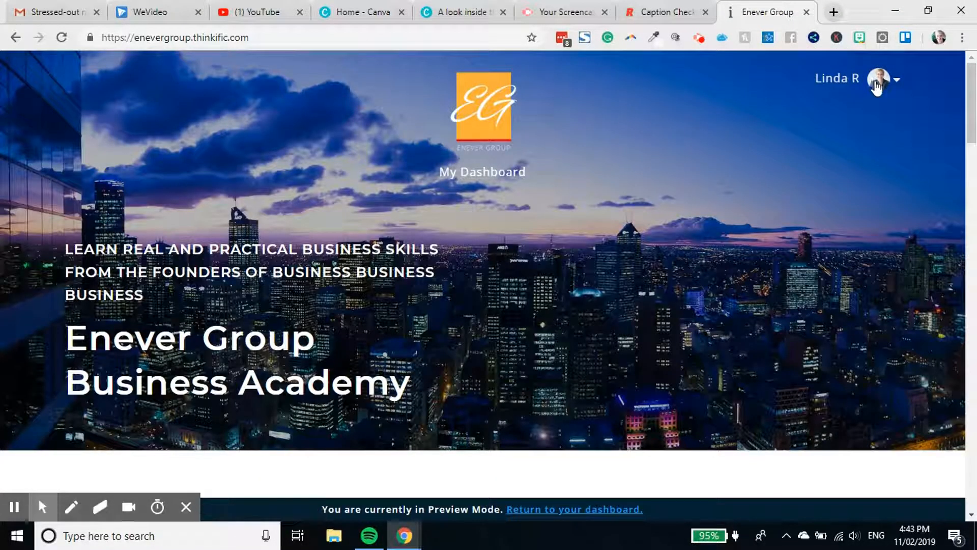
scroll(682, 208, down, 13)
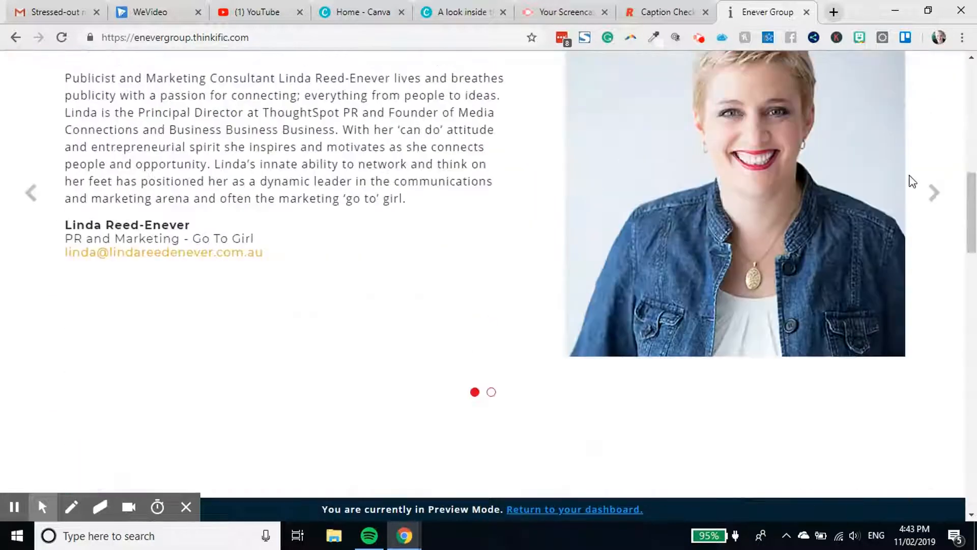
scroll(912, 181, up, 13)
click(897, 83)
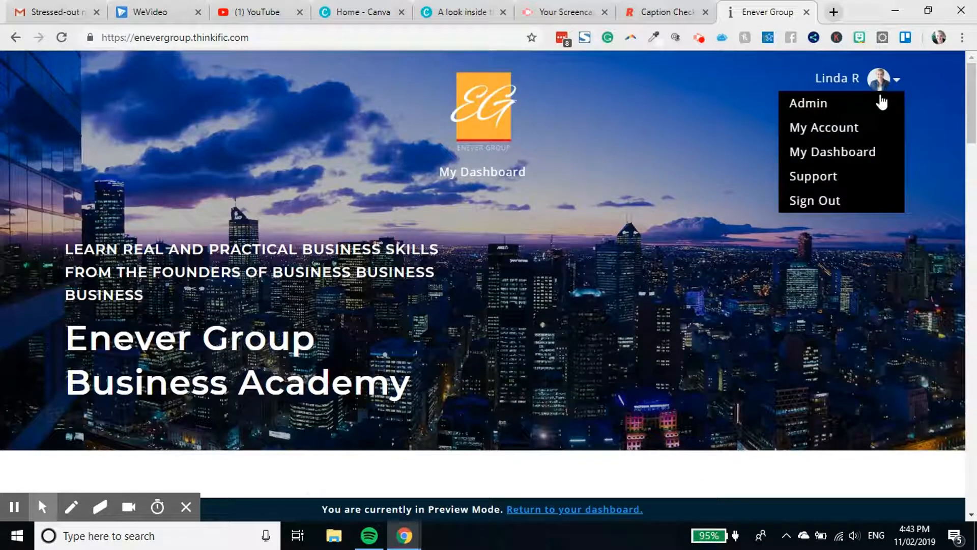
click(876, 100)
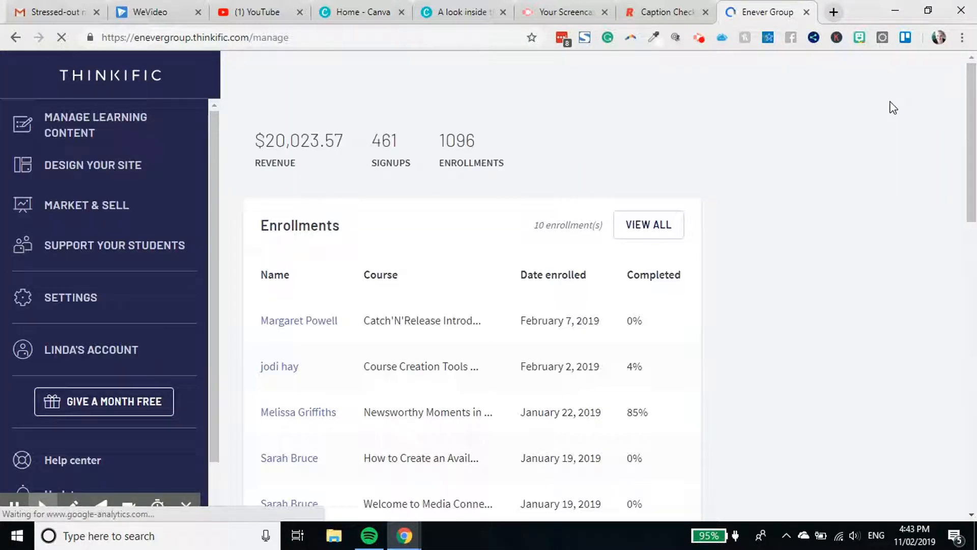
Open the Facebook Groups Tips and Calendar course page in the Site Builder
click(114, 169)
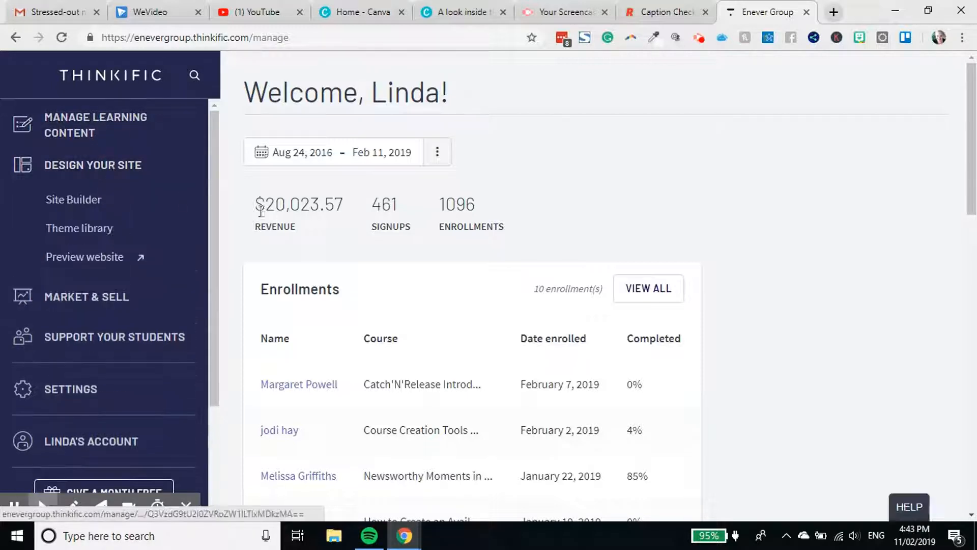
click(101, 200)
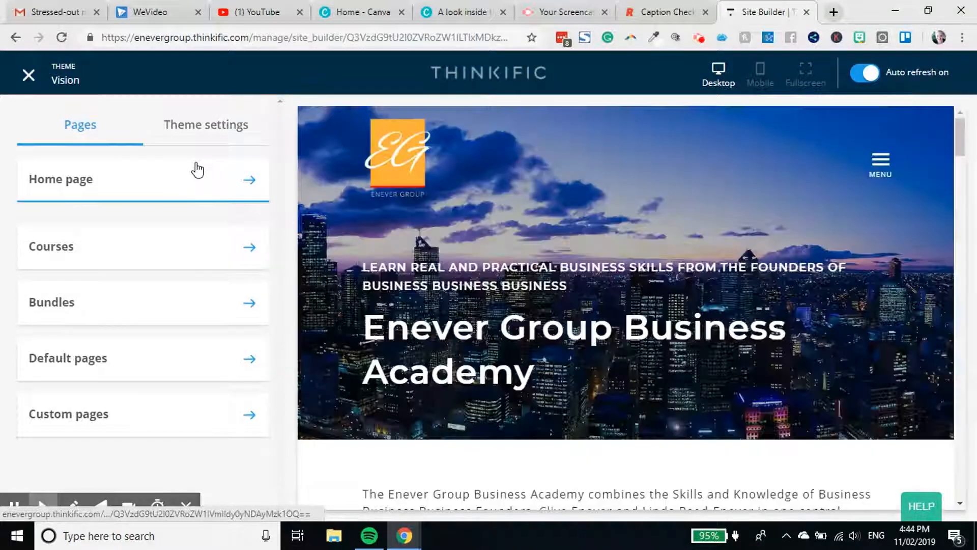
click(186, 245)
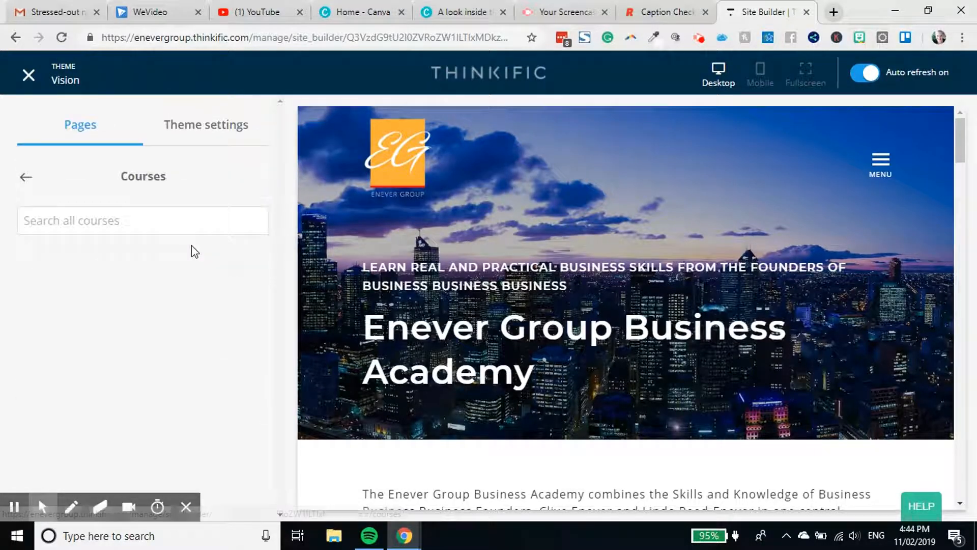
scroll(167, 316, down, 4)
scroll(168, 337, down, 2)
scroll(166, 355, down, 4)
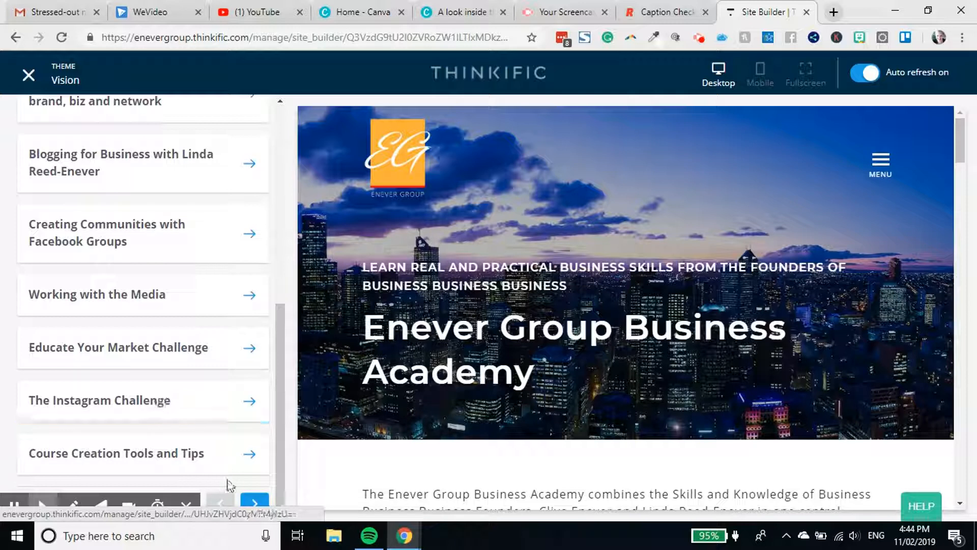
click(256, 504)
scroll(213, 349, down, 3)
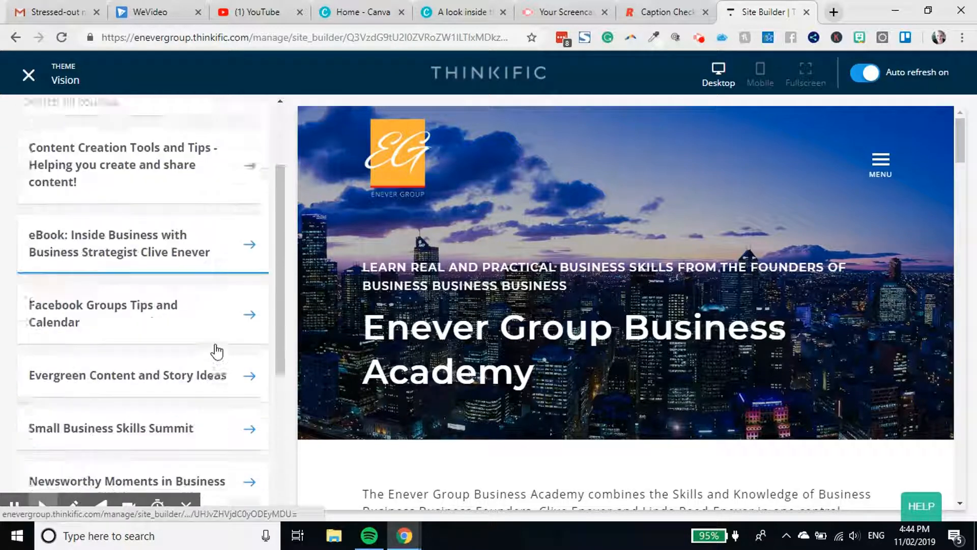
click(171, 306)
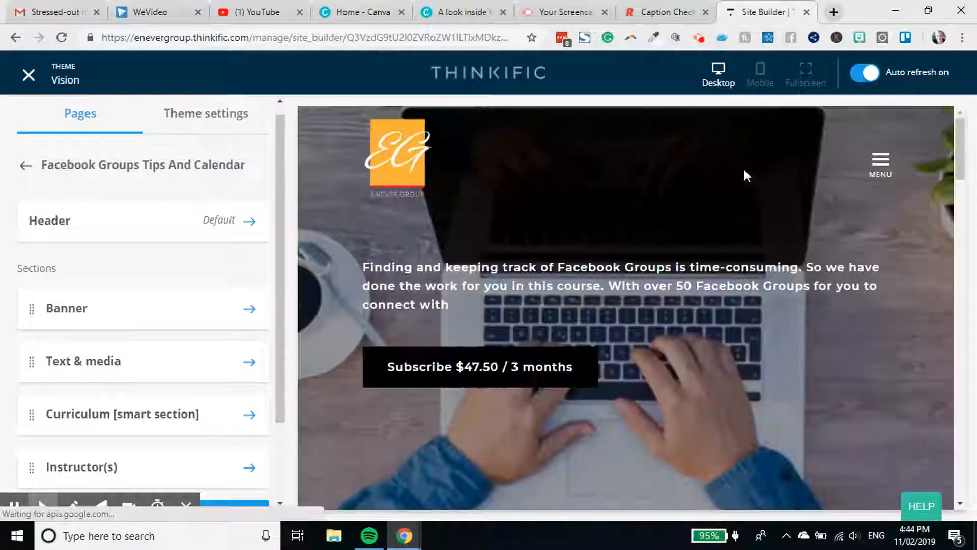
Open the page's Text & media section for editing and add an empty line after the paragraph ending "this course."
scroll(890, 333, down, 10)
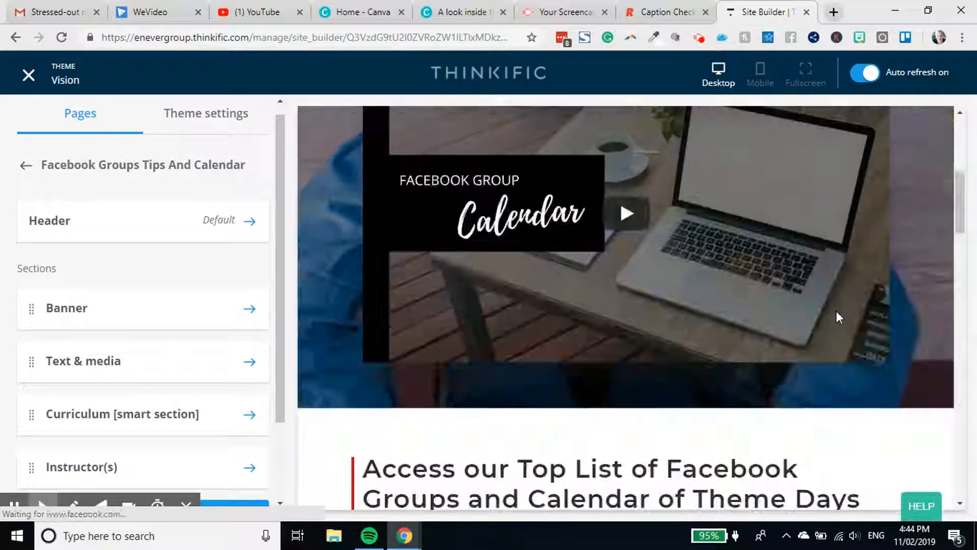
scroll(836, 310, down, 7)
scroll(836, 313, up, 3)
click(160, 358)
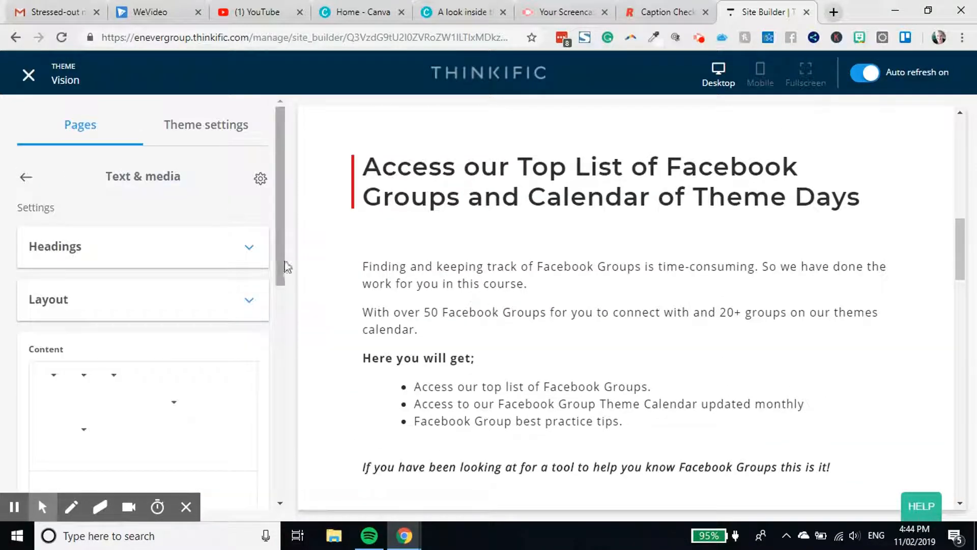
scroll(206, 285, down, 3)
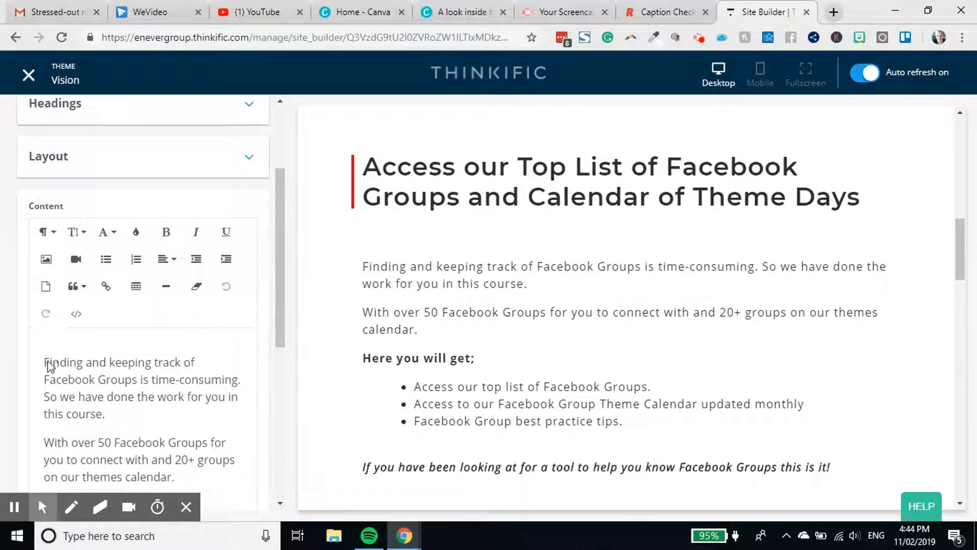
click(105, 414)
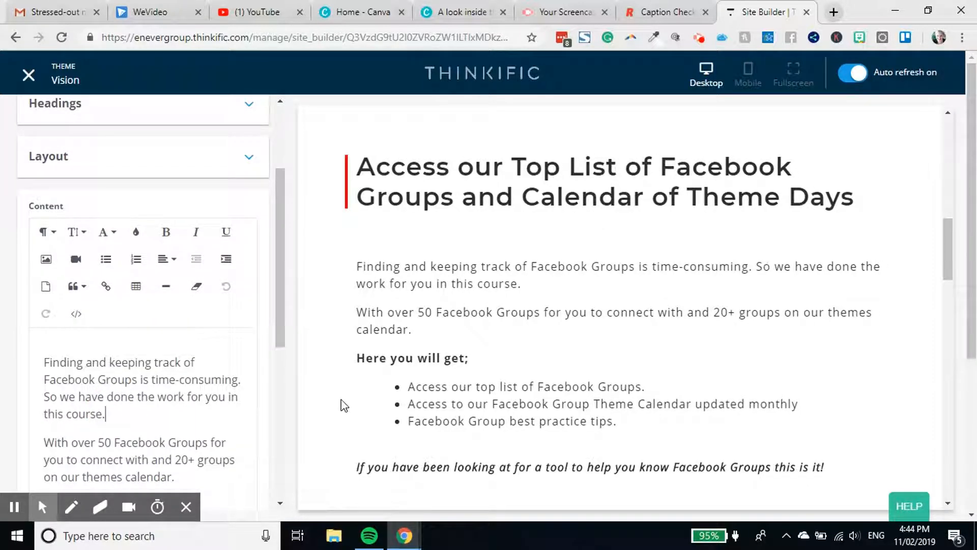
key(Return)
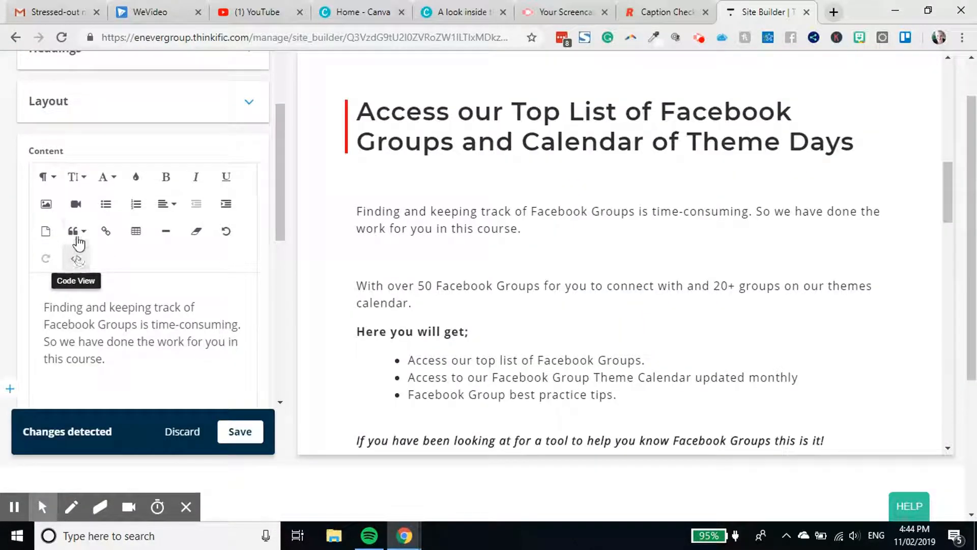
Copy the Facebook Groups Calendar video's URL from YouTube and embed the video by URL on the empty line in Thinkific
click(76, 204)
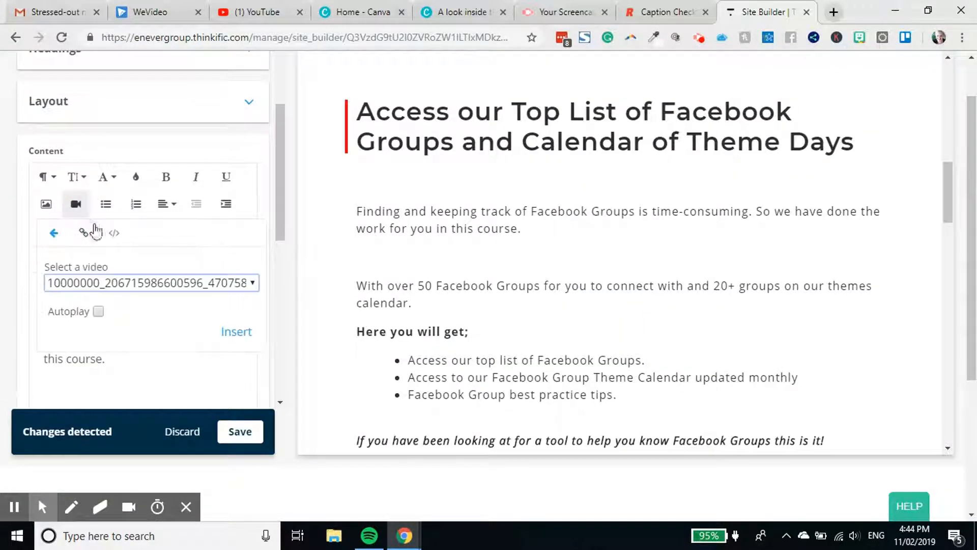
click(49, 286)
click(161, 289)
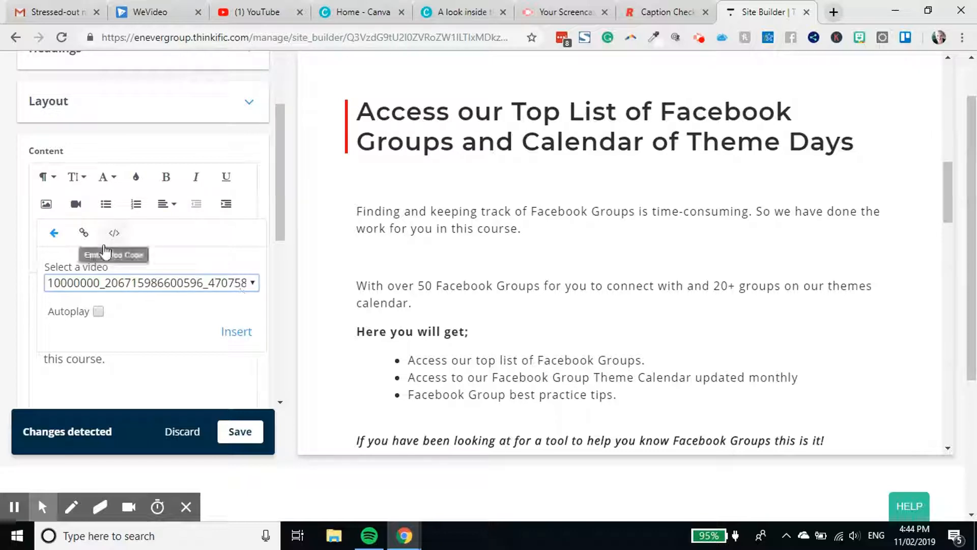
click(84, 233)
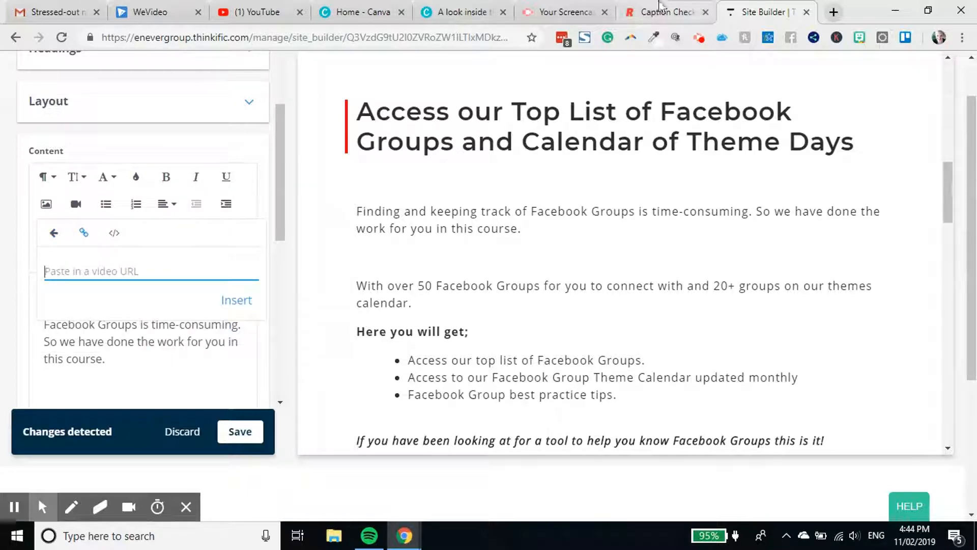
click(277, 15)
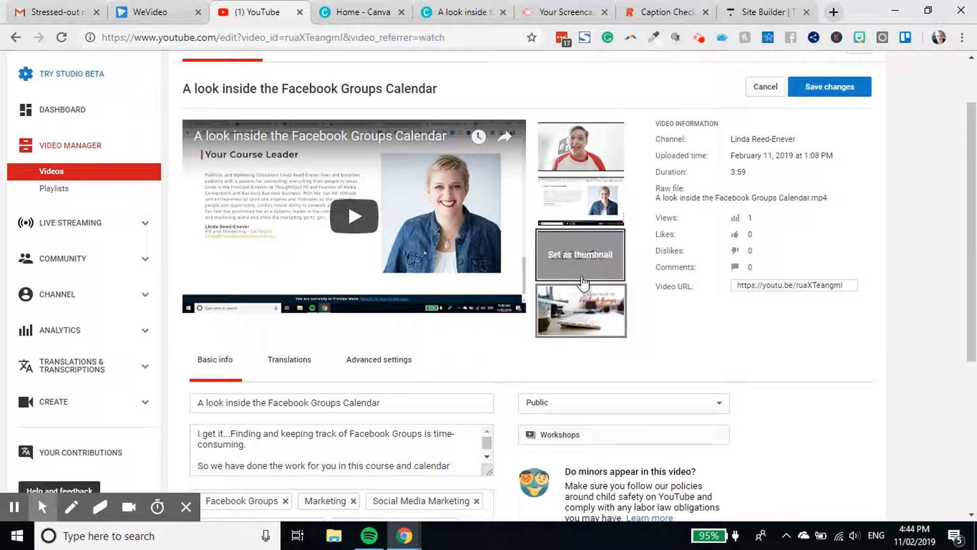
click(765, 283)
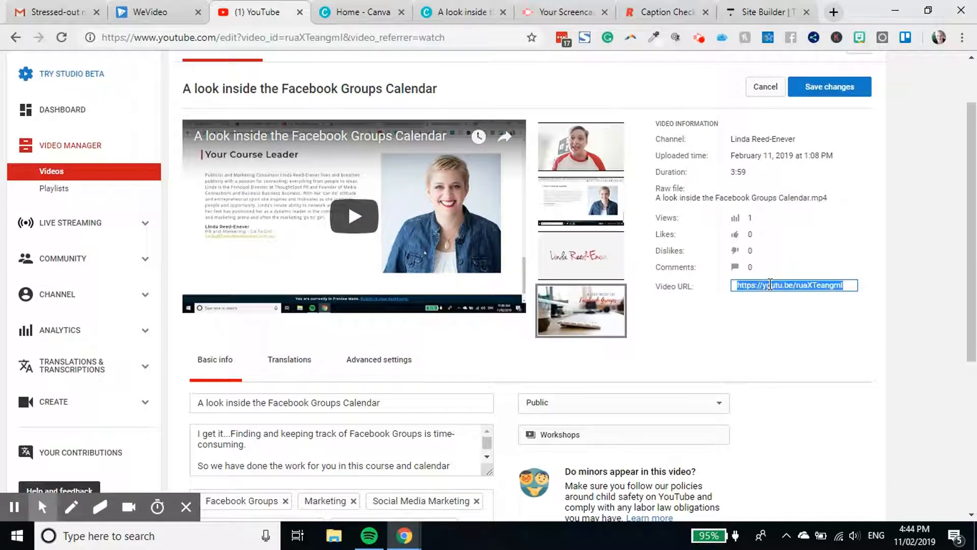
right_click(771, 284)
click(779, 292)
click(782, 21)
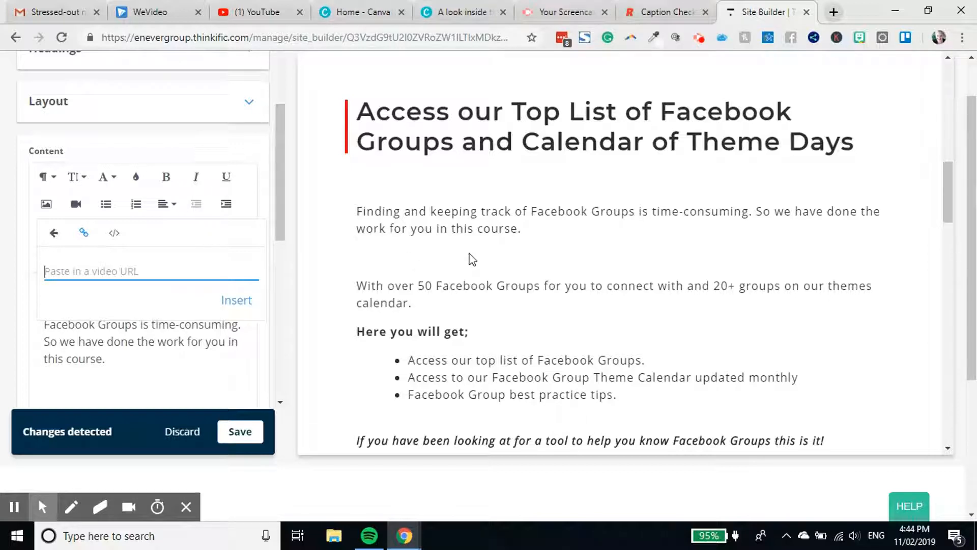
key(ctrl+v)
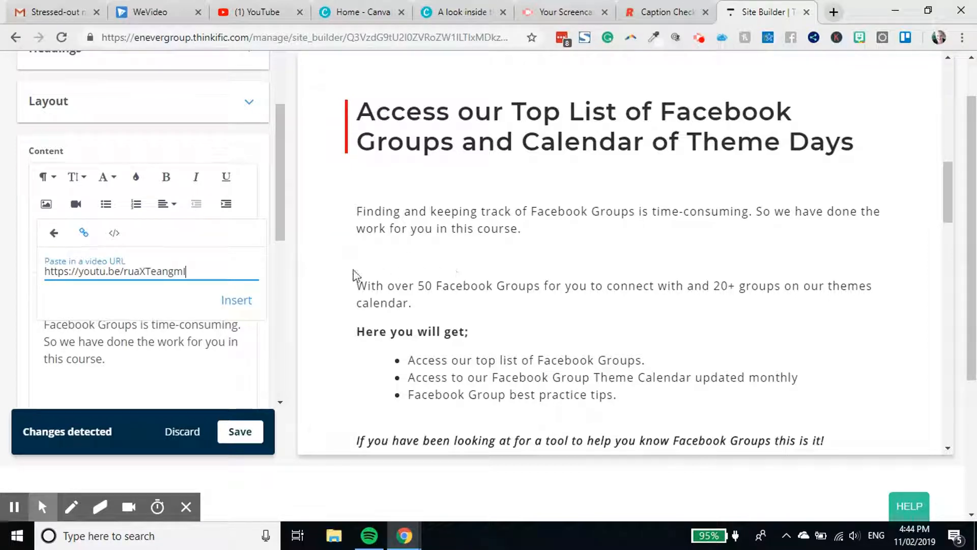
click(237, 300)
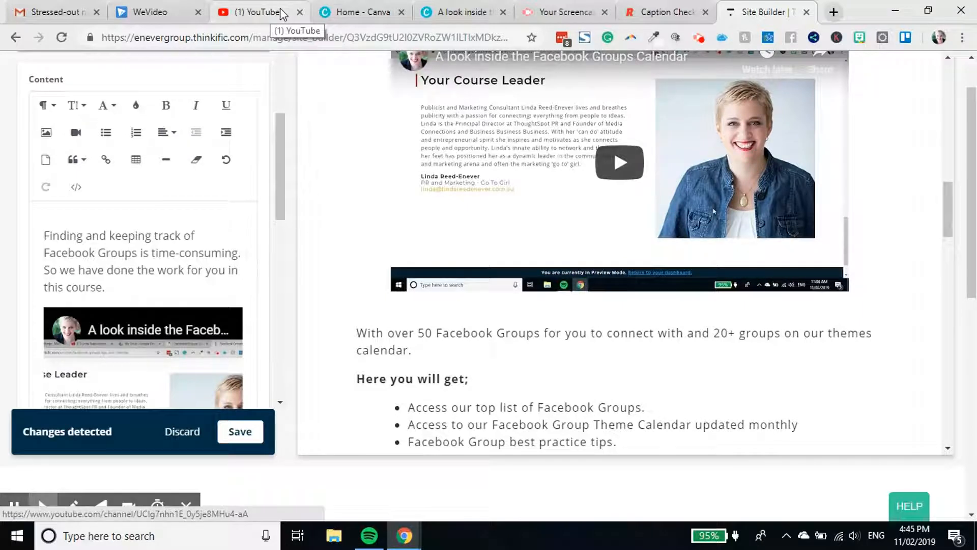
scroll(705, 244, up, 4)
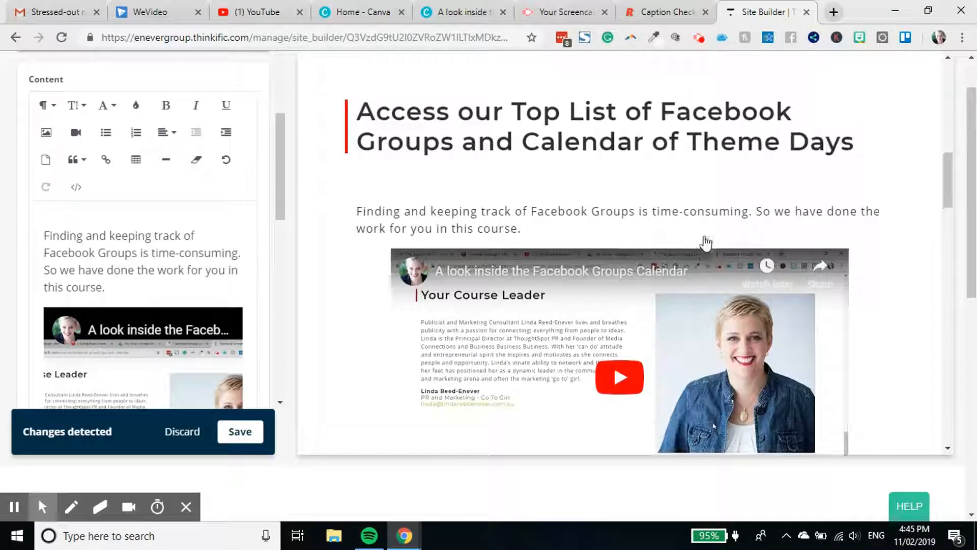
Change the number of groups on the themes calendar to 30+ in the paragraph below the embedded video
scroll(710, 245, down, 3)
scroll(612, 342, down, 2)
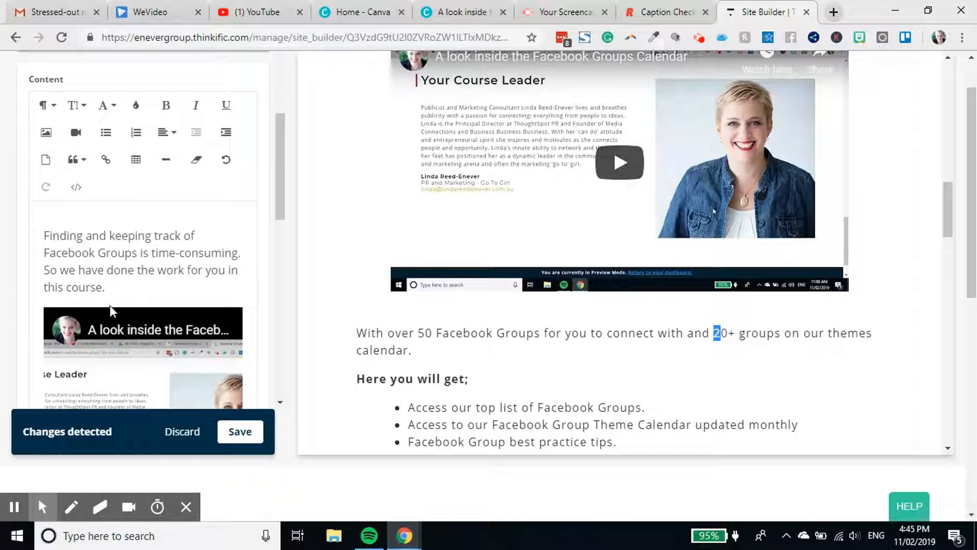
scroll(114, 303, down, 5)
click(177, 335)
drag(175, 334, 181, 334)
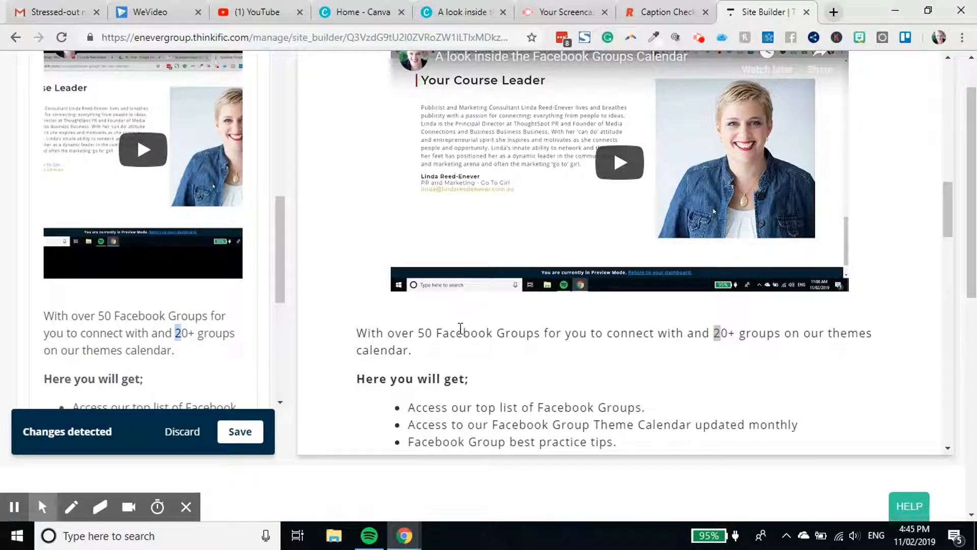
scroll(183, 254, down, 4)
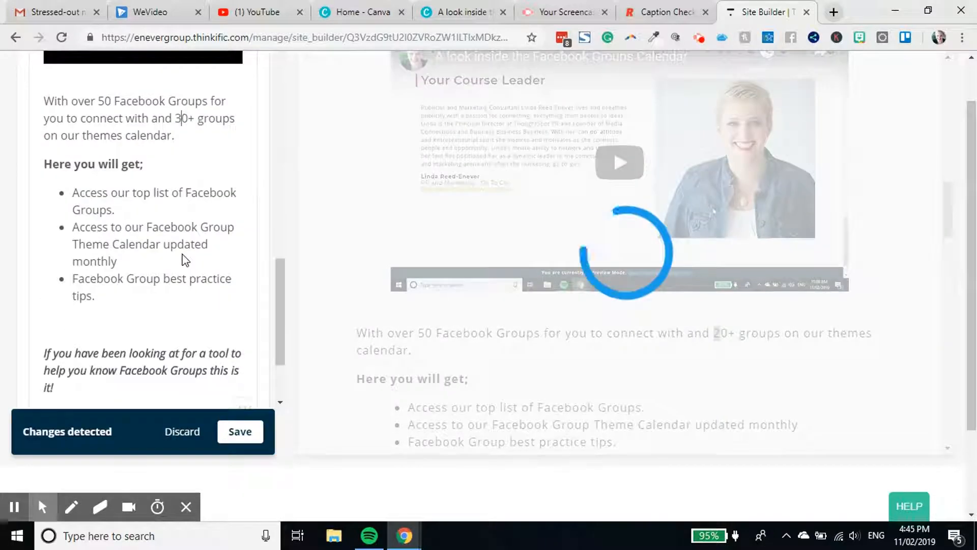
Look over the rest of the section's text and the page preview, and save the course page changes
scroll(181, 254, down, 2)
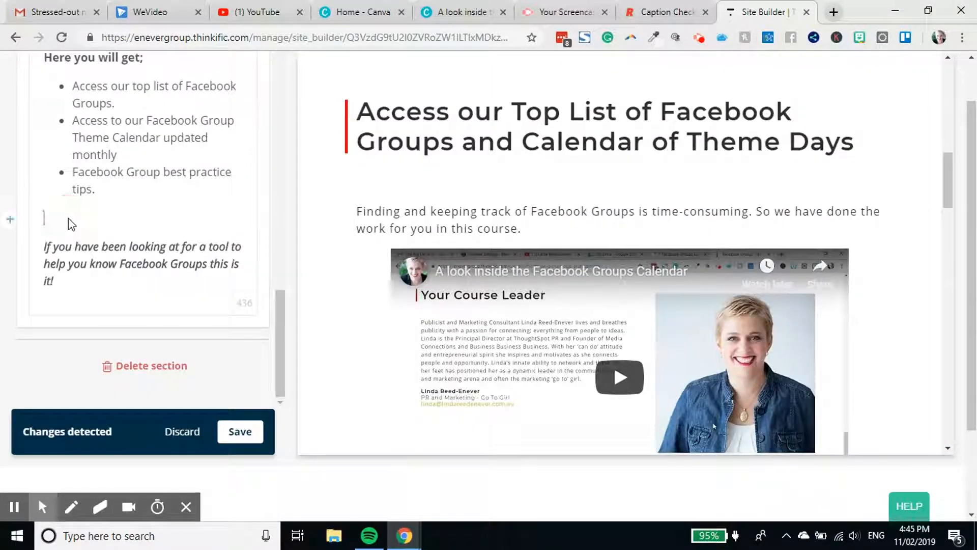
scroll(754, 248, down, 10)
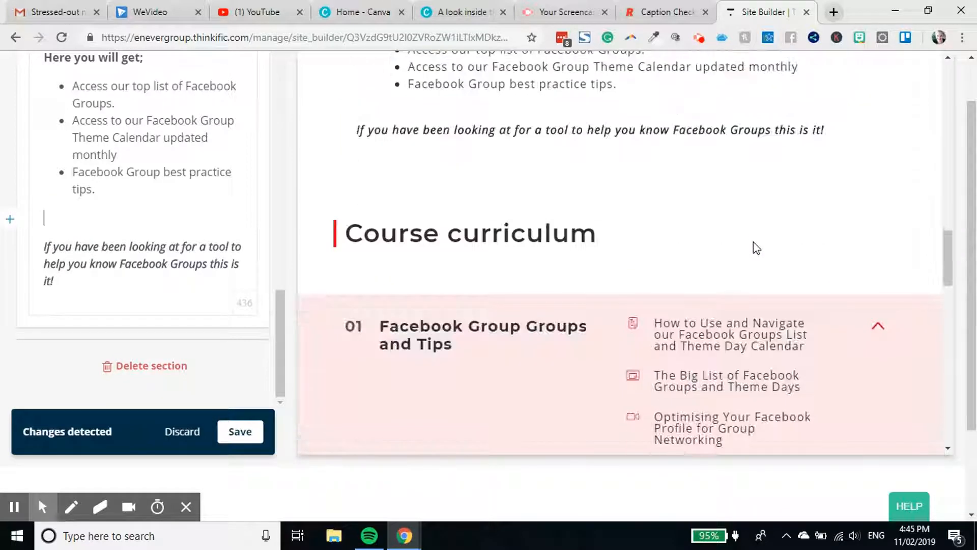
scroll(703, 245, down, 10)
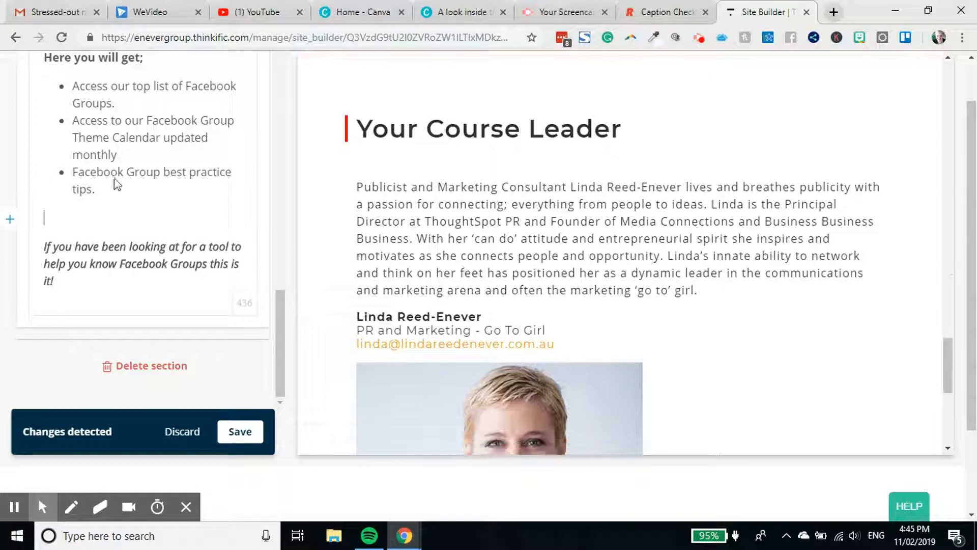
scroll(120, 185, up, 10)
scroll(123, 190, down, 5)
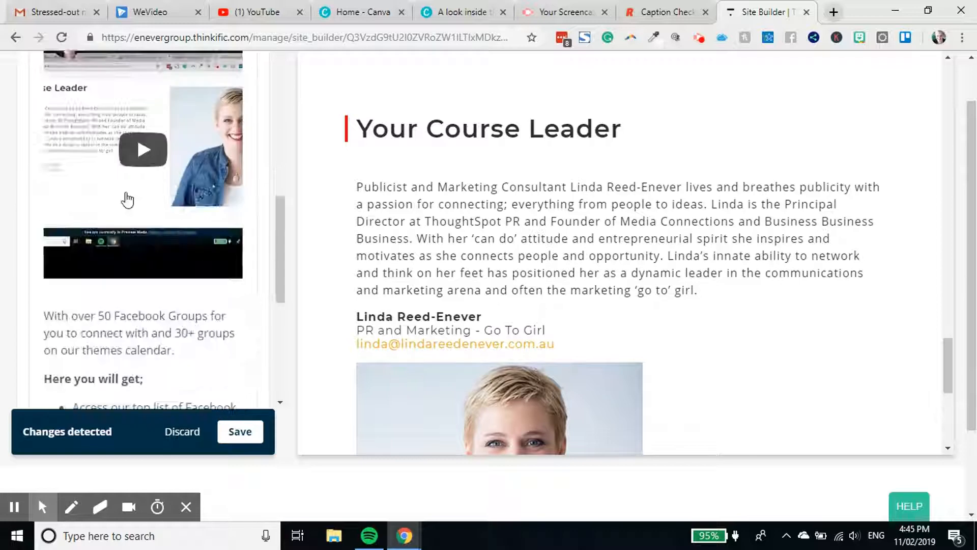
scroll(128, 200, up, 4)
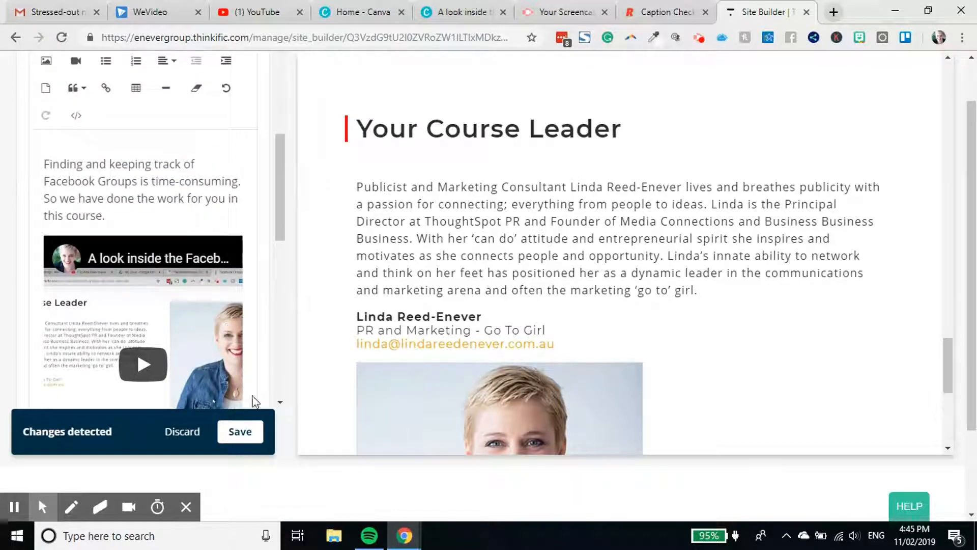
click(245, 433)
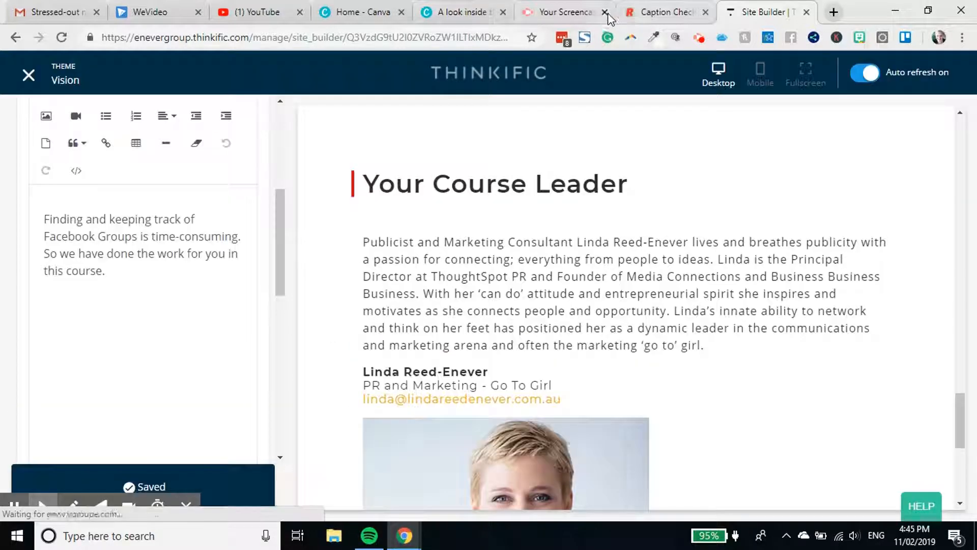
Save the changes to the Facebook Groups Calendar video on YouTube and return to the Thinkific Site Builder
click(252, 12)
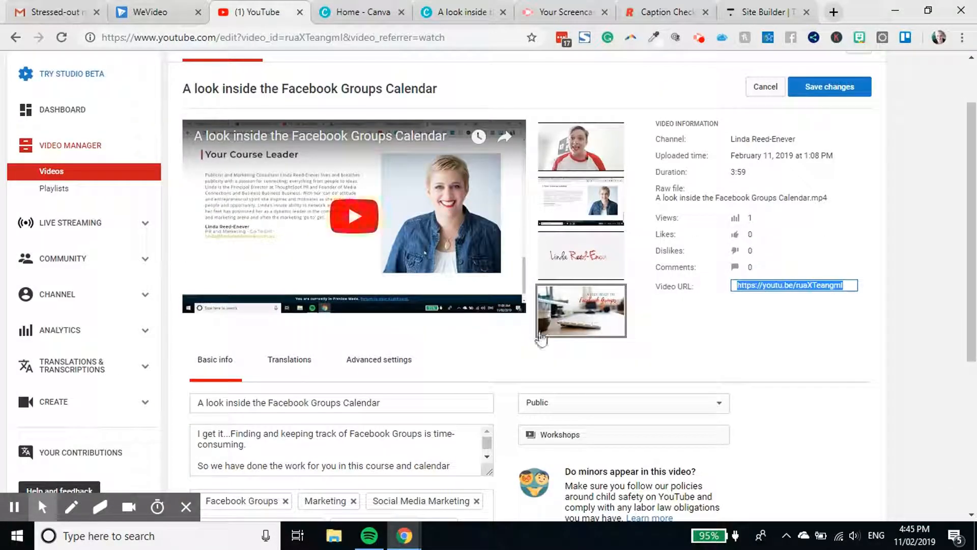
click(860, 87)
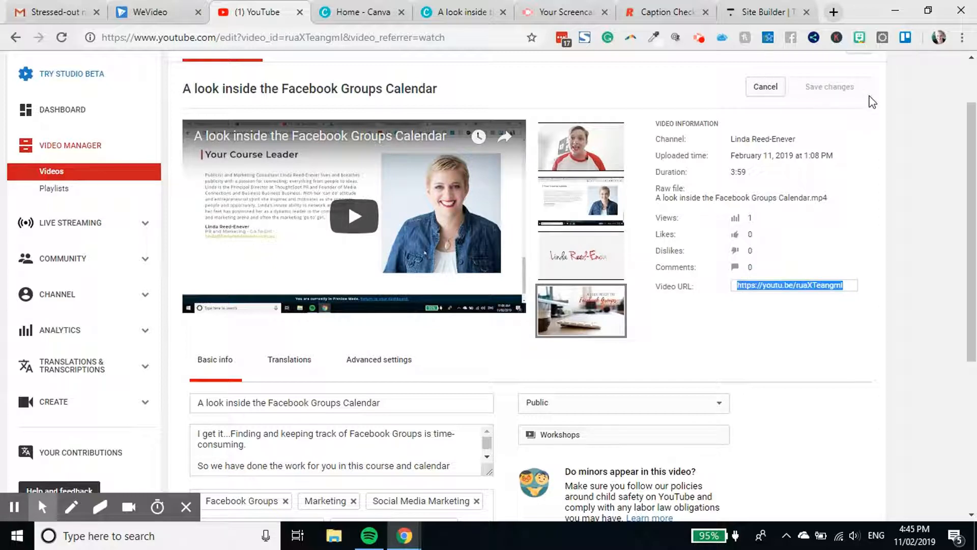
click(771, 12)
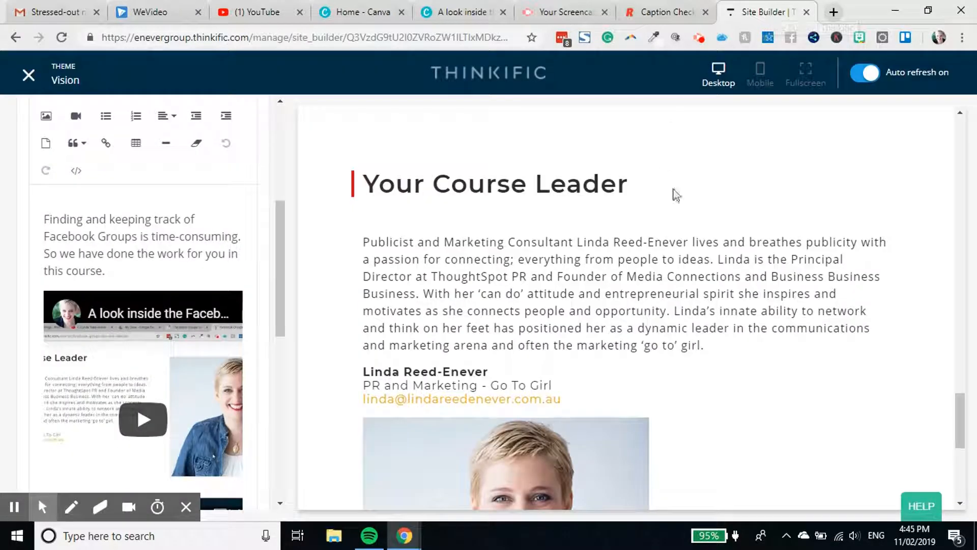
Review the course page preview and the heading settings of the Text & media section
scroll(686, 200, up, 5)
scroll(264, 202, up, 5)
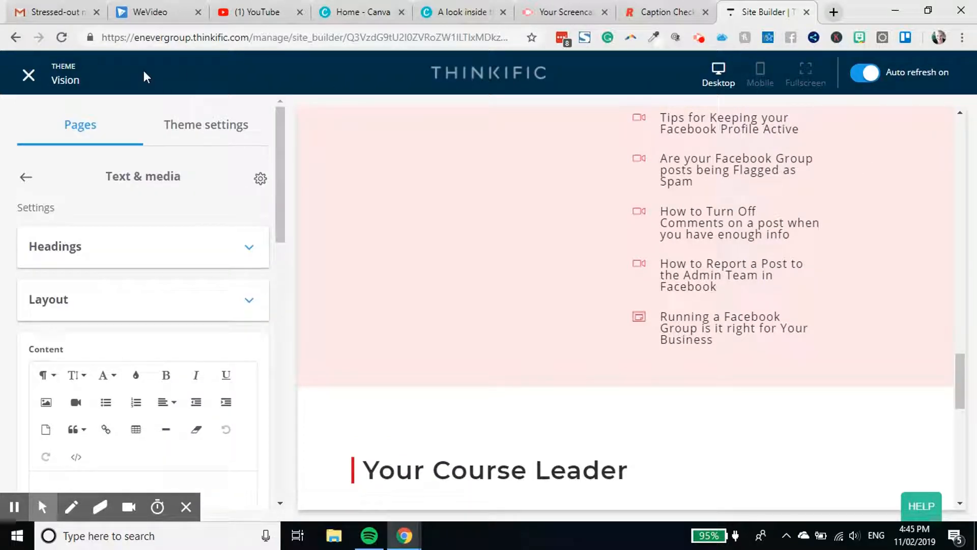
scroll(133, 273, down, 5)
scroll(586, 387, down, 8)
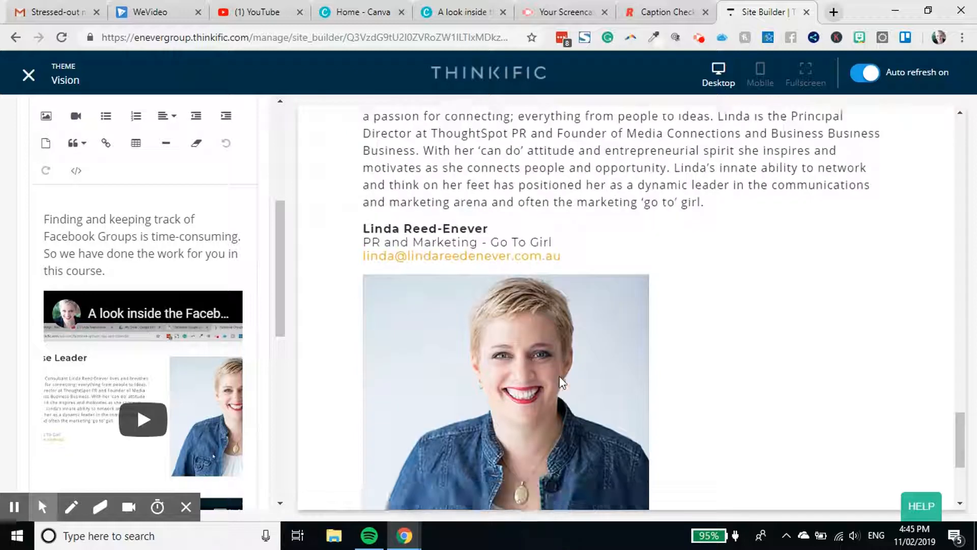
scroll(561, 383, down, 4)
scroll(175, 330, up, 3)
scroll(367, 295, up, 9)
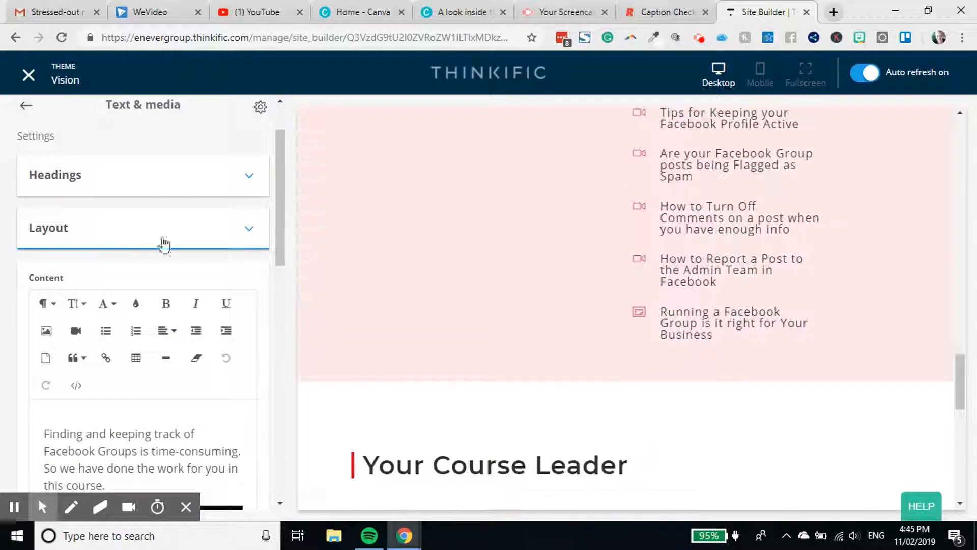
click(135, 194)
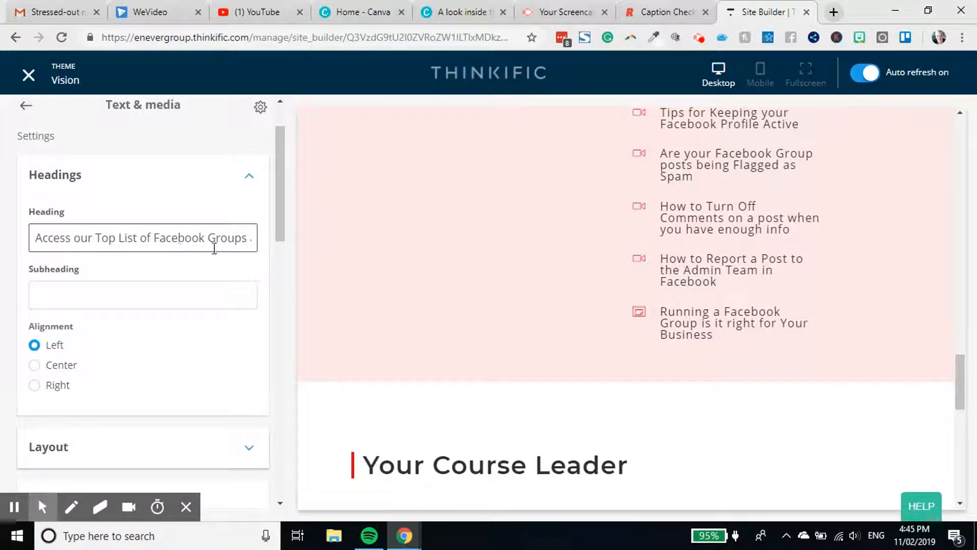
scroll(194, 284, down, 4)
scroll(573, 288, up, 10)
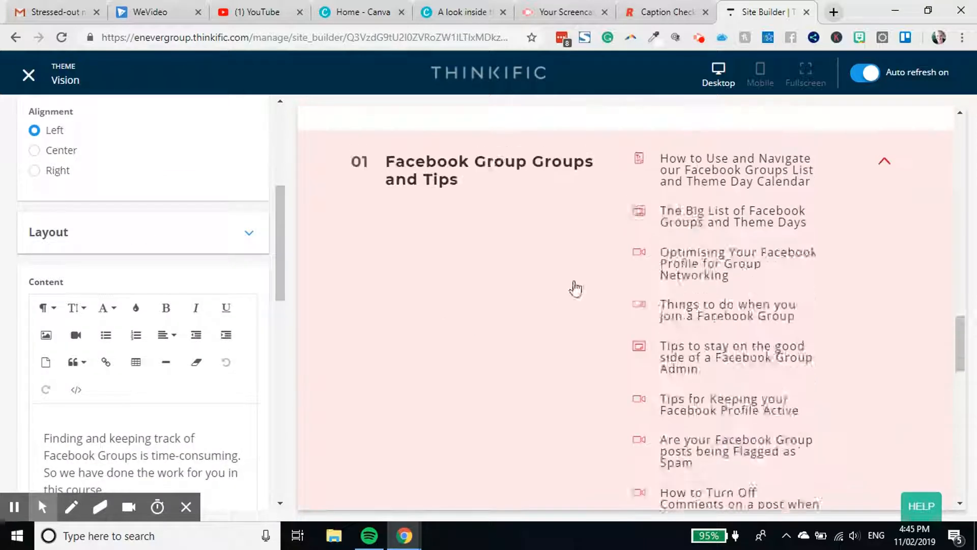
scroll(606, 279, up, 5)
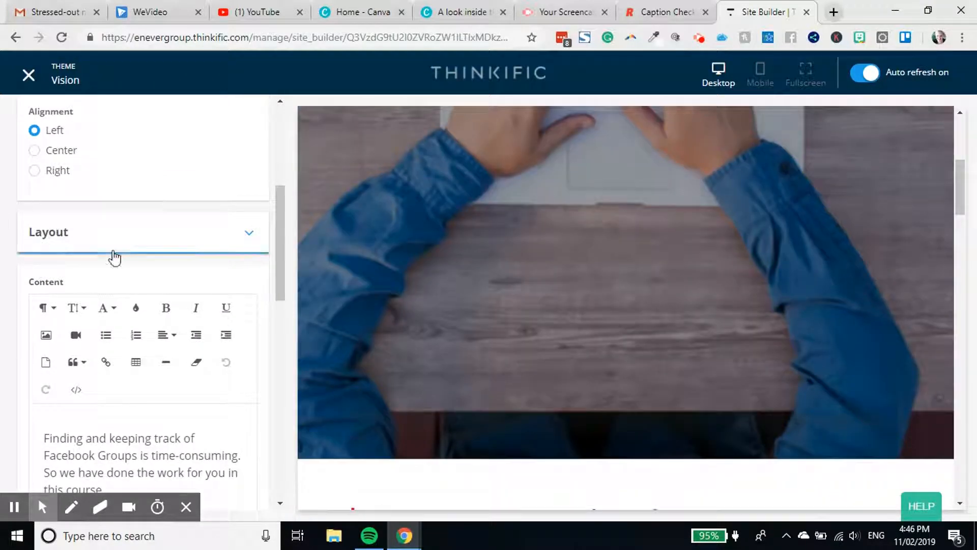
scroll(115, 257, up, 5)
Leave the Text & media section and open the course page's Banner section for editing
click(23, 182)
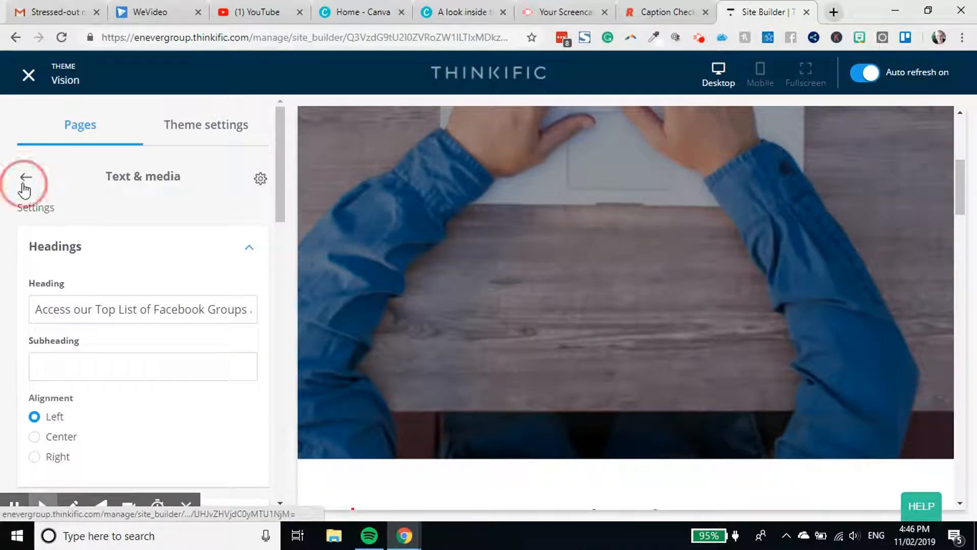
click(121, 236)
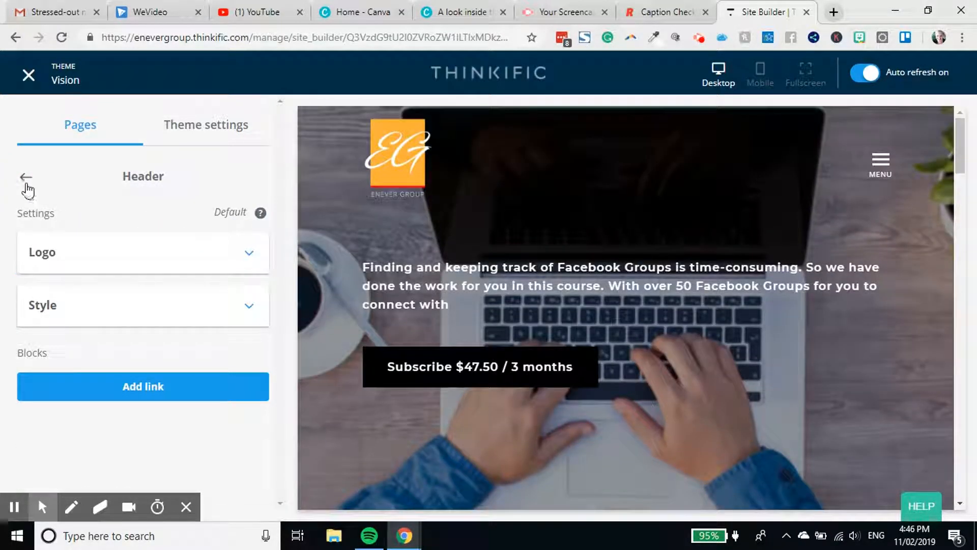
click(25, 179)
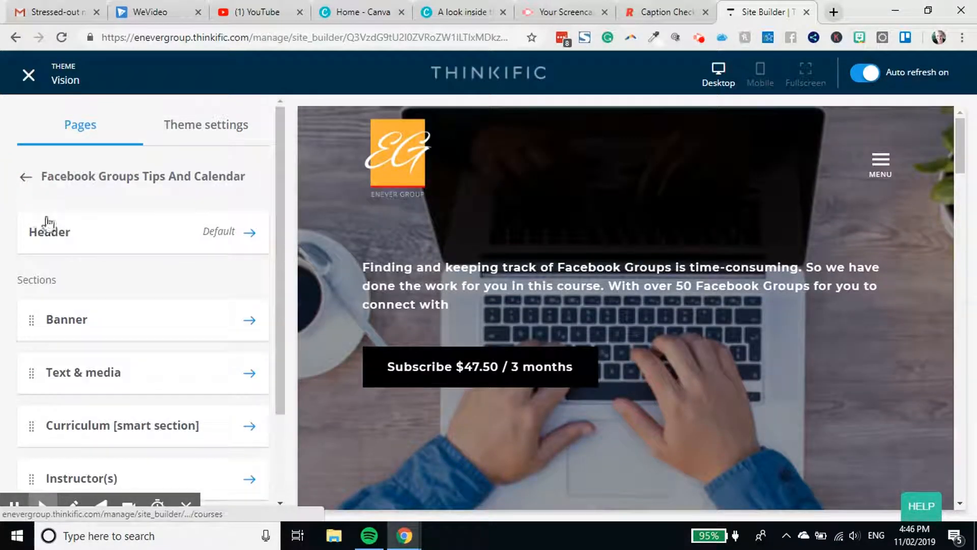
click(102, 340)
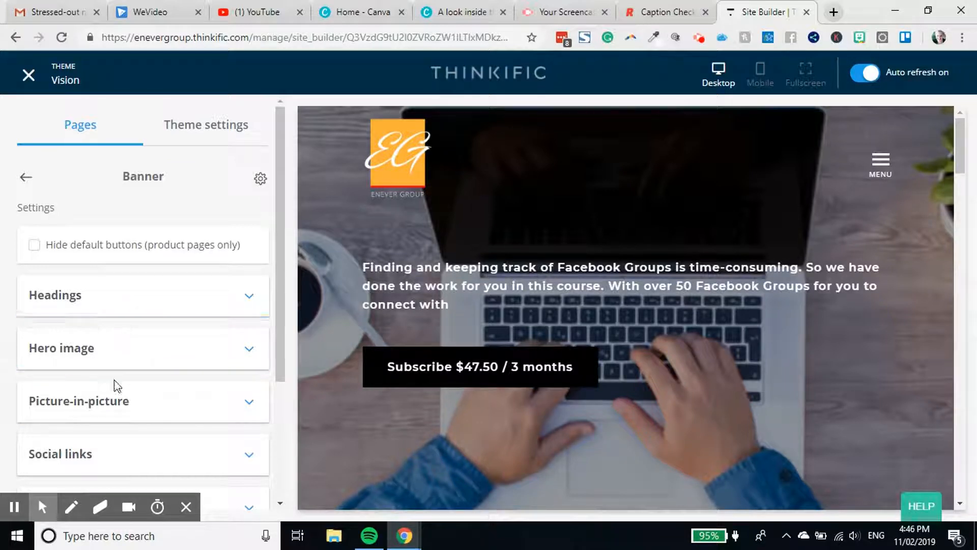
Complete the Banner subheading with "and build your reach." after "connect with" and save the page
scroll(112, 443, down, 3)
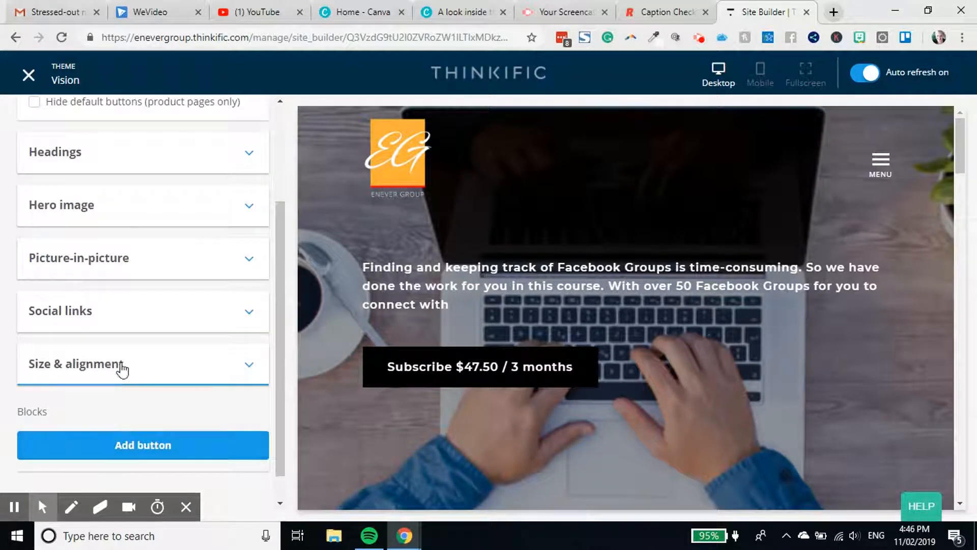
scroll(94, 323, up, 5)
click(91, 305)
scroll(166, 356, down, 3)
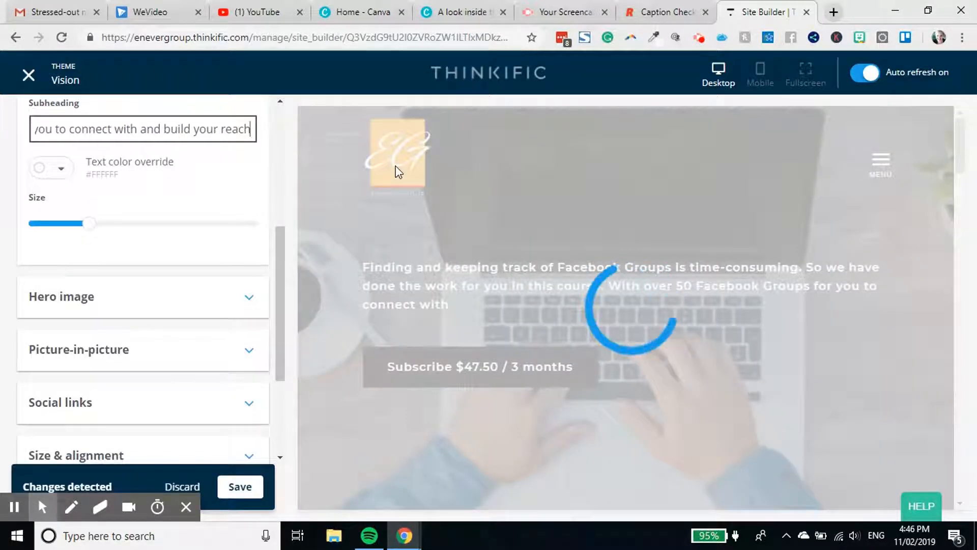
text(.)
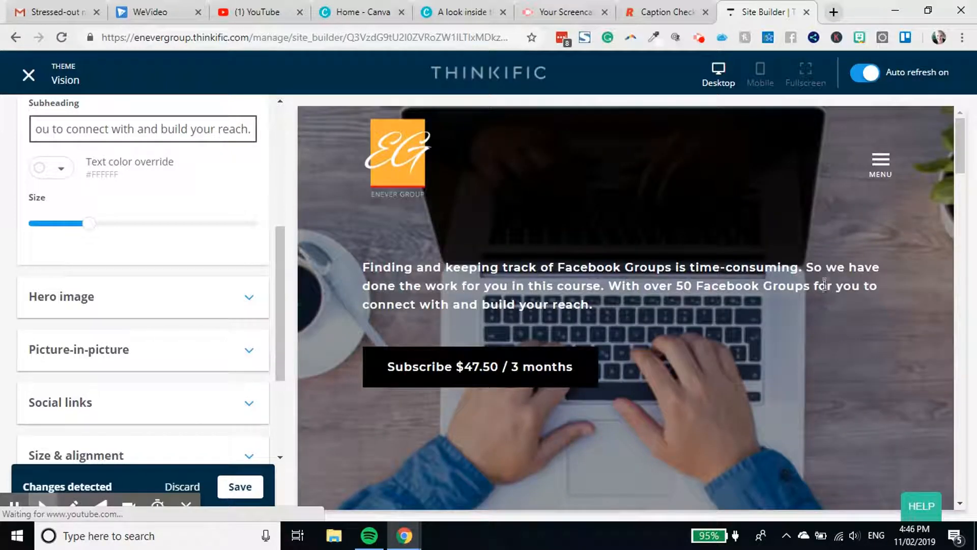
scroll(725, 288, down, 10)
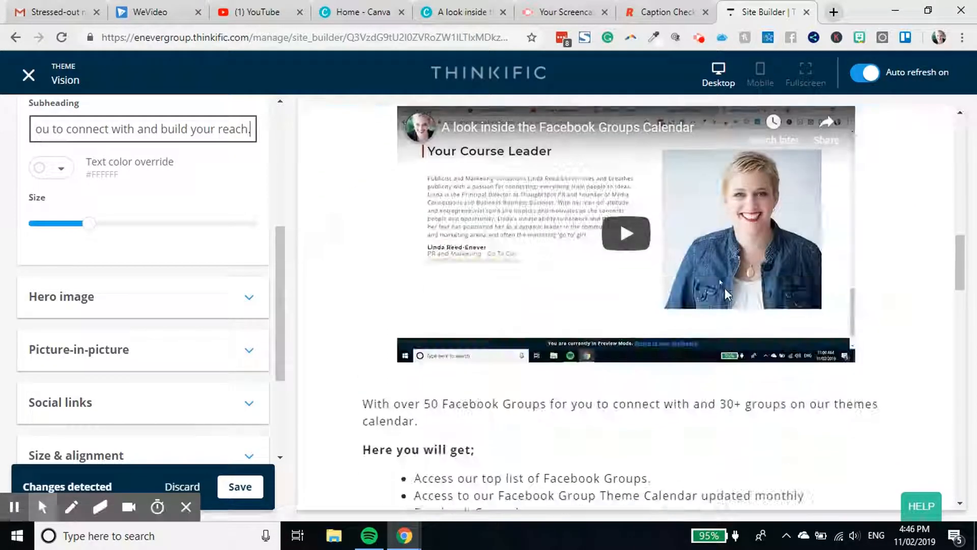
click(257, 489)
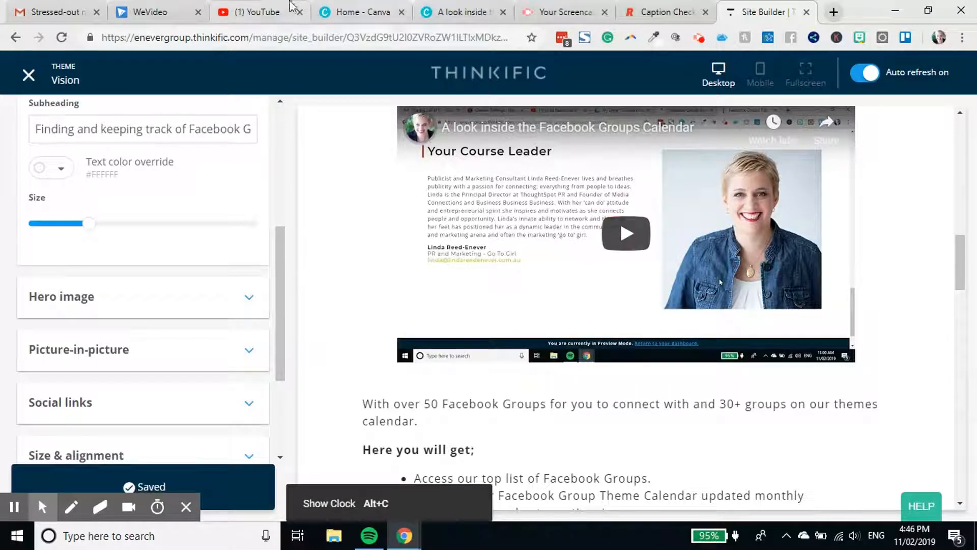
Check the video's details on YouTube and open enevergroup.thinkific.com in a new browser tab
click(291, 7)
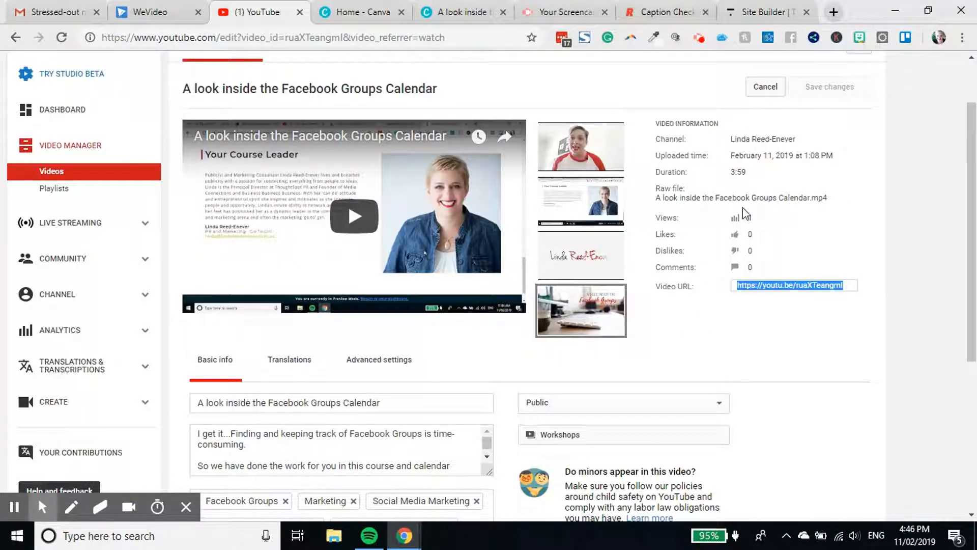
scroll(746, 214, down, 3)
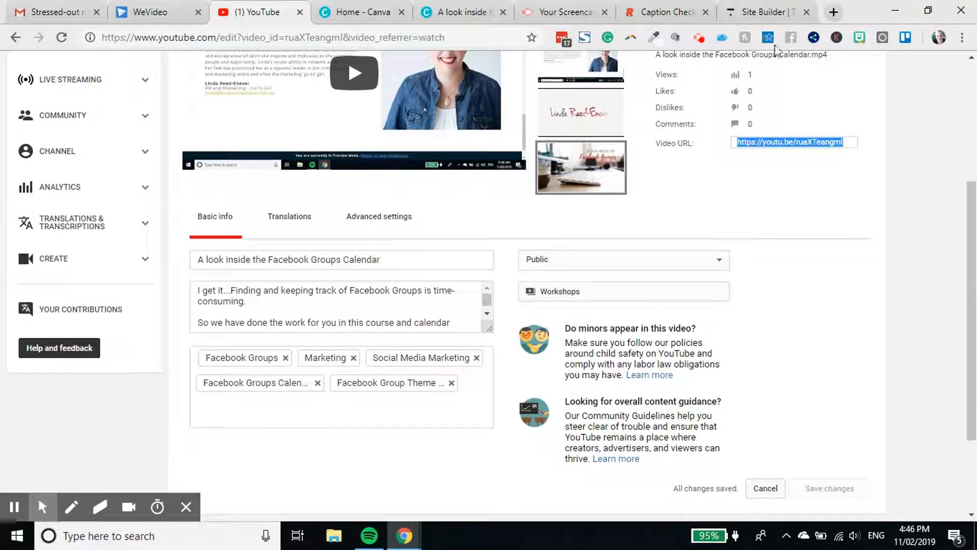
click(834, 12)
text(enevergroup.thinkific.com)
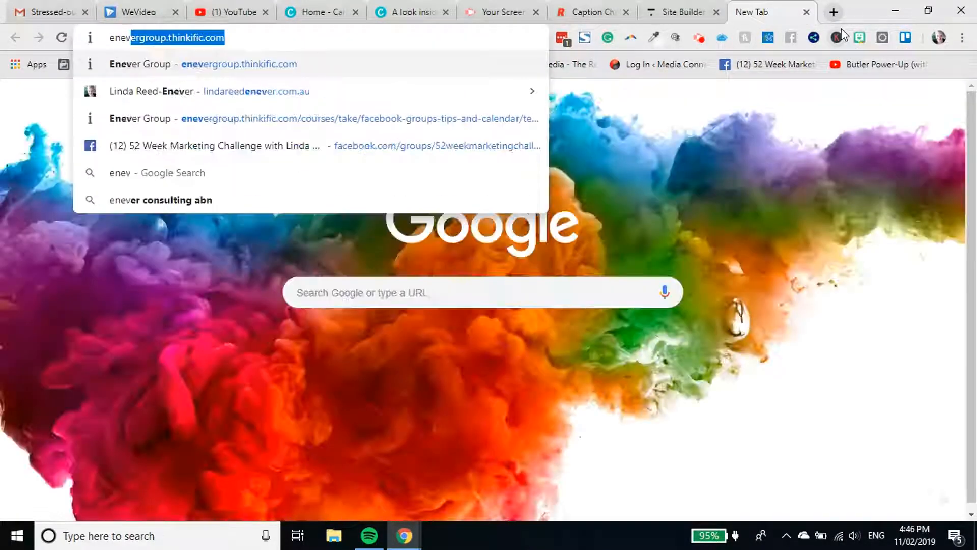
key(Return)
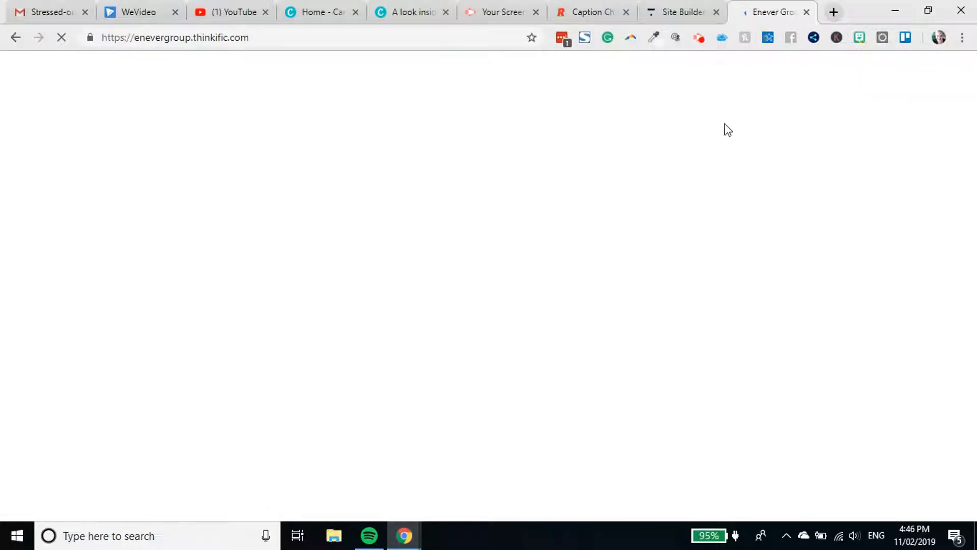
Open the Facebook Groups Tips and Calendar course from the academy homepage and view the embedded video on its page
scroll(648, 175, down, 15)
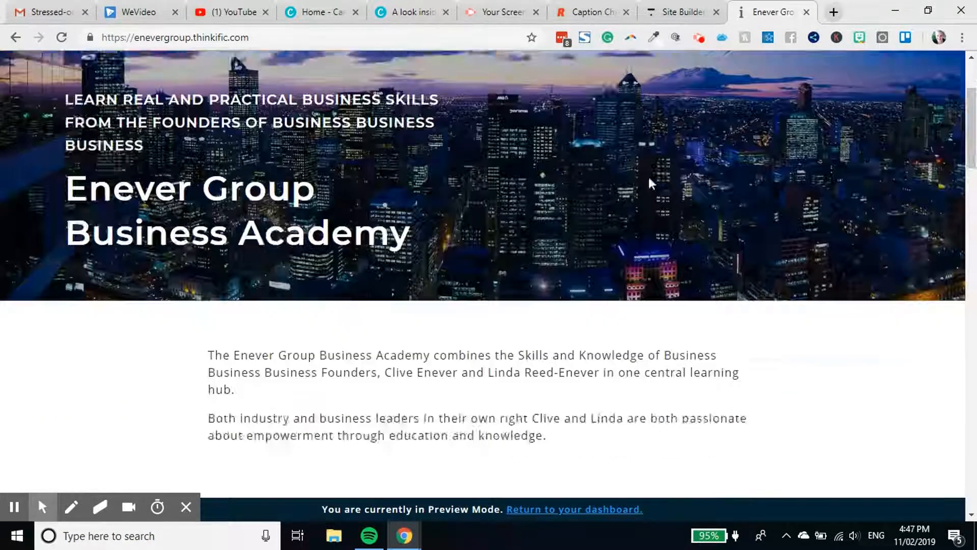
scroll(644, 200, down, 5)
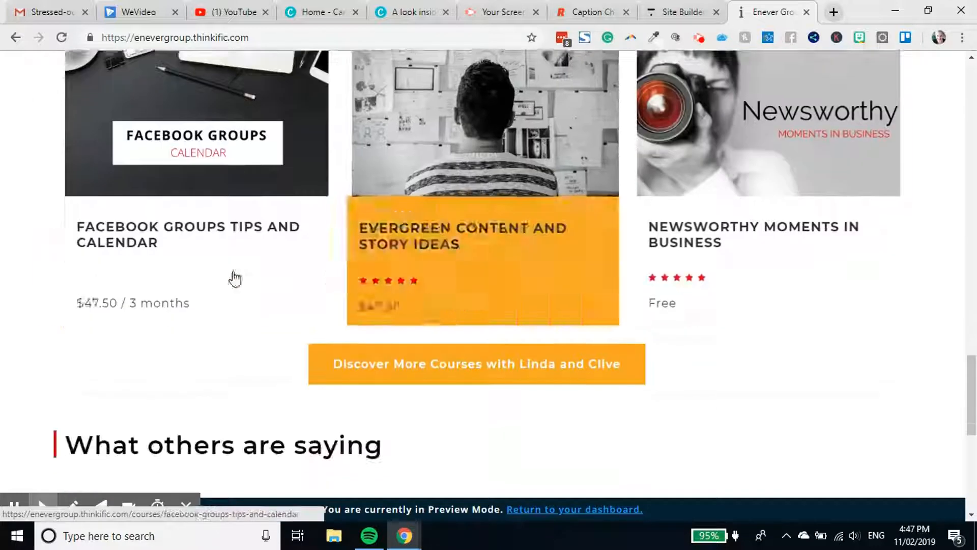
click(437, 295)
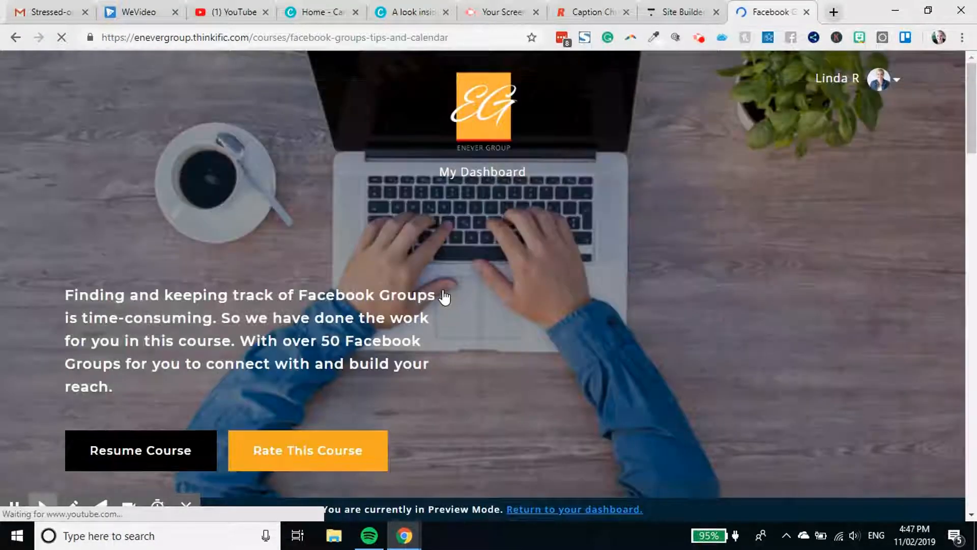
scroll(640, 327, down, 9)
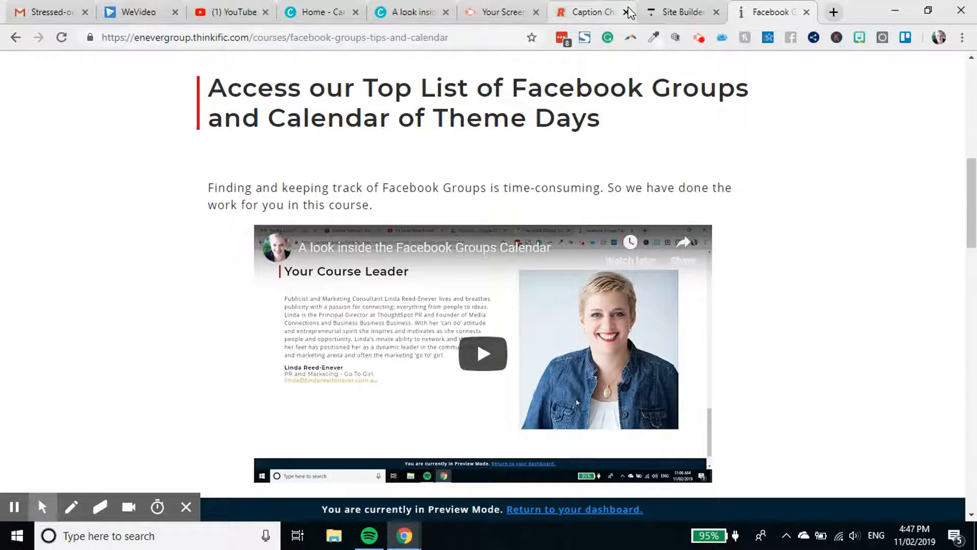
Check the course page's banner, then switch to YouTube and review the video's thumbnail, information and title
scroll(742, 200, up, 7)
scroll(741, 194, up, 3)
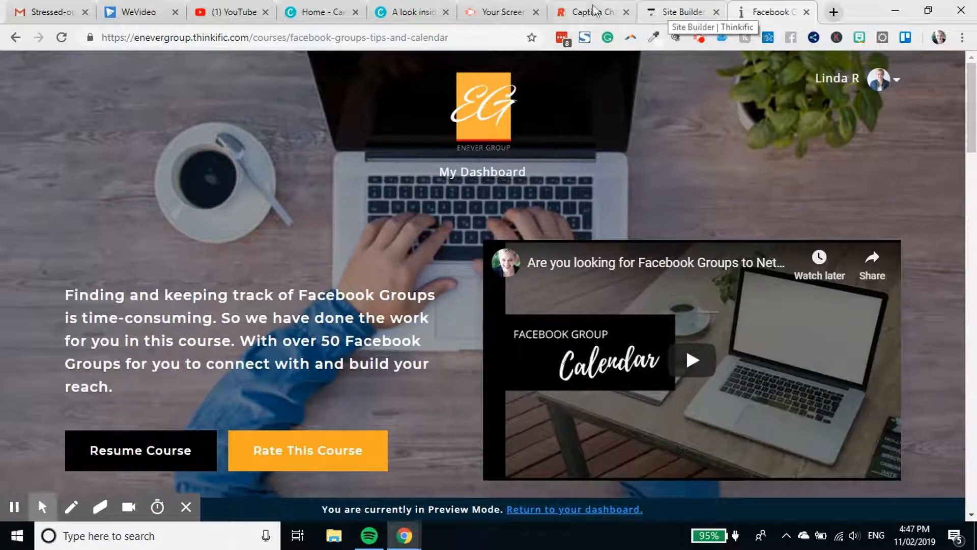
click(224, 13)
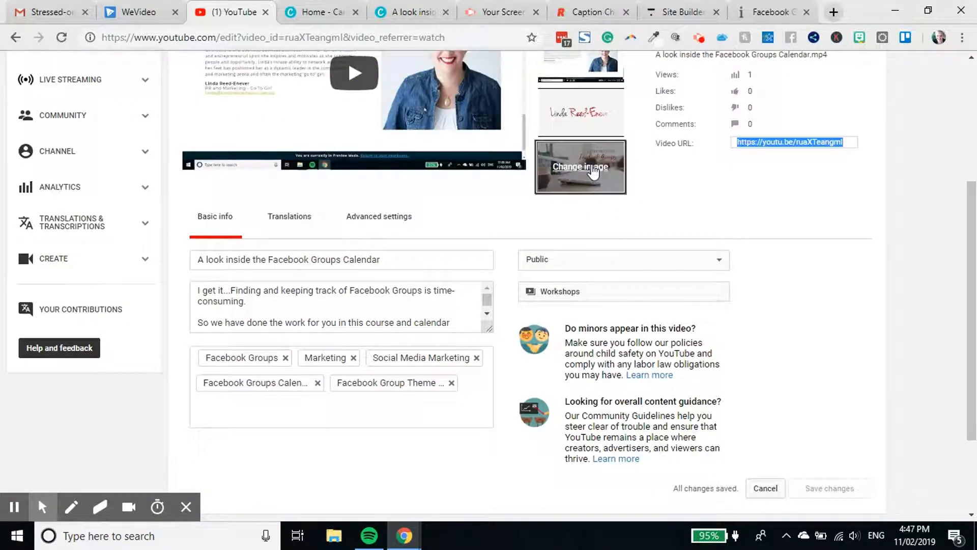
scroll(662, 204, up, 5)
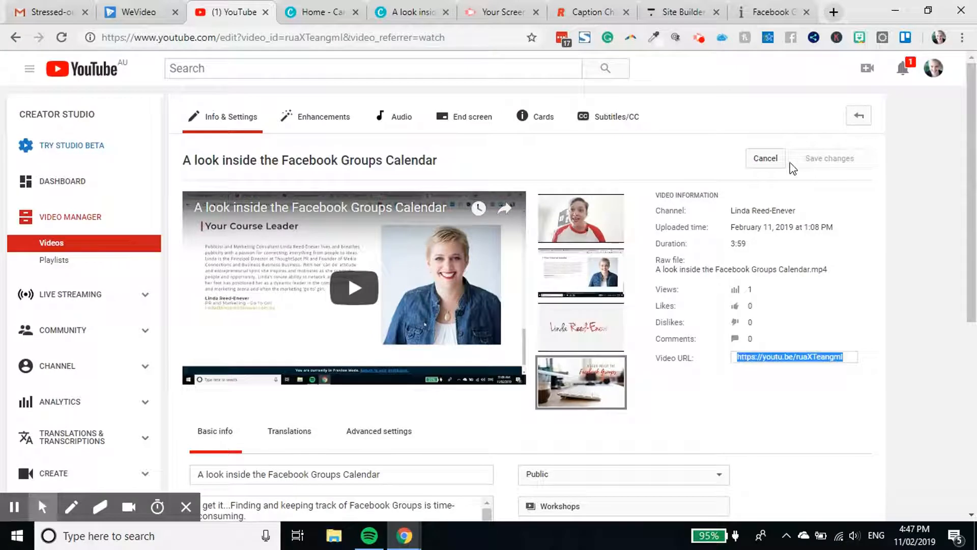
scroll(410, 304, down, 3)
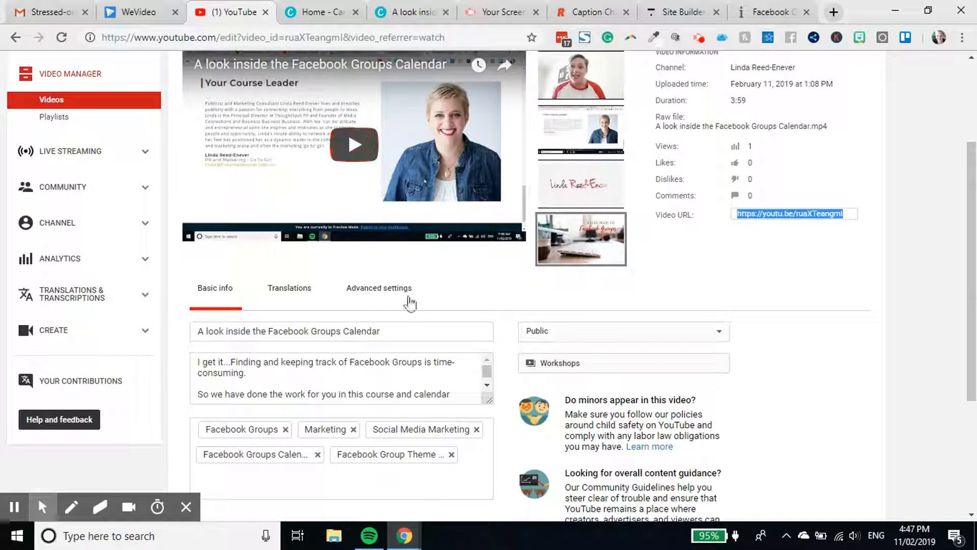
click(408, 332)
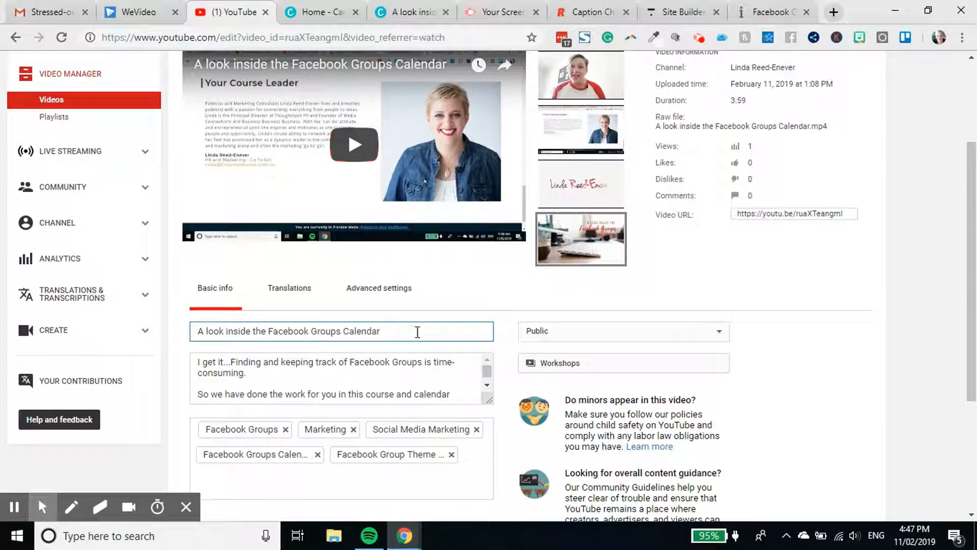
Change the opening of the YouTube video description to "I get it, finding and keeping track" and save the changes
scroll(438, 339, down, 4)
click(328, 183)
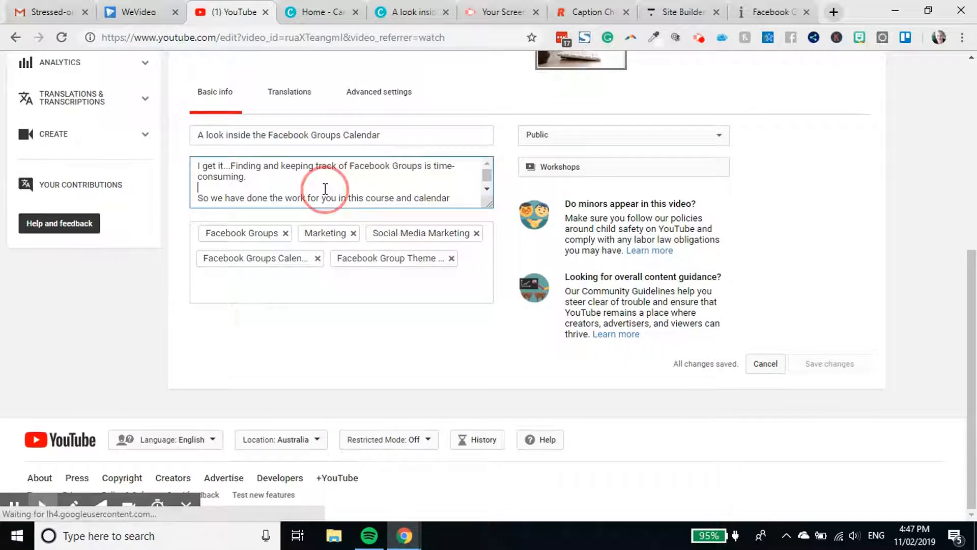
click(233, 167)
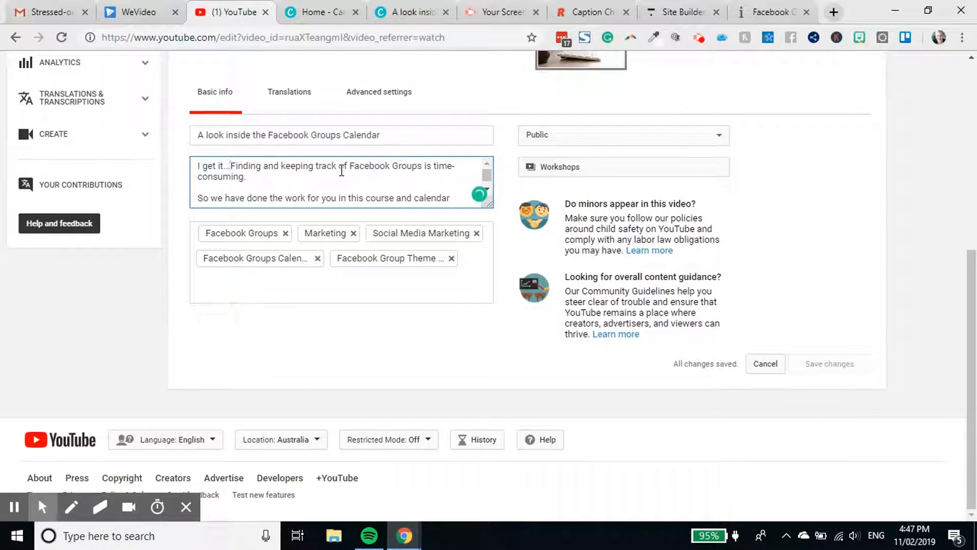
key(BackSpace)
key(BackSpace)
key(BackSpace)
text(,)
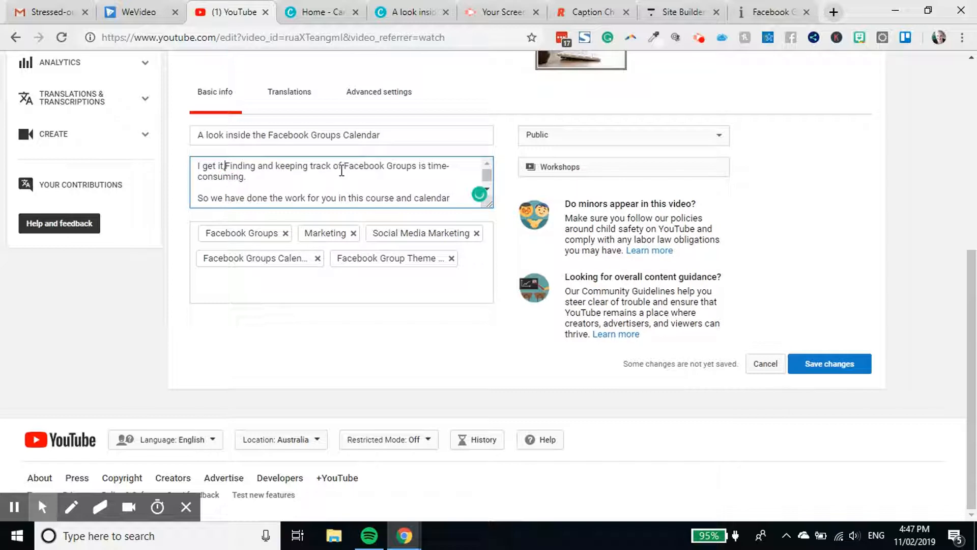
key(Delete)
key(Delete)
text(f)
click(831, 359)
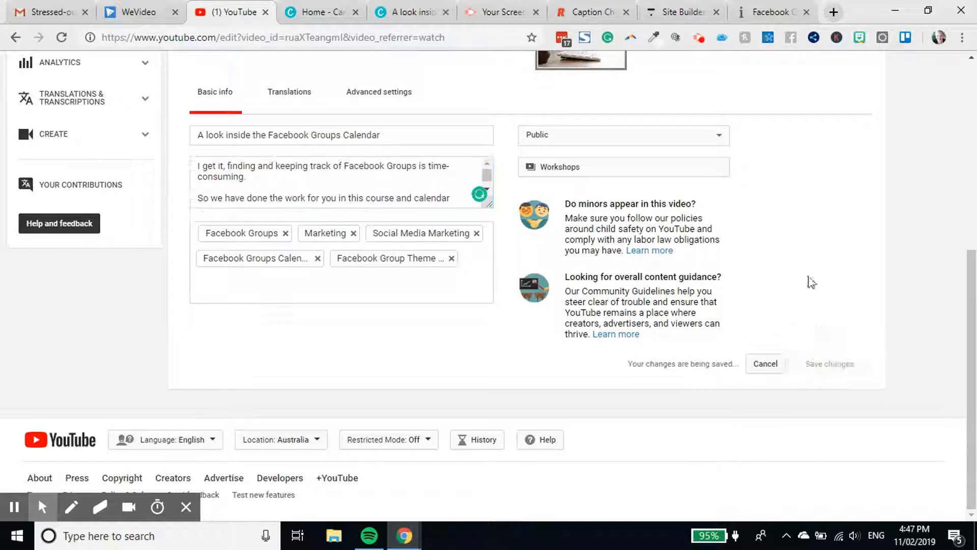
Reload the Facebook Groups Tips and Calendar course page, check its embedded video and close the page
click(772, 11)
click(62, 38)
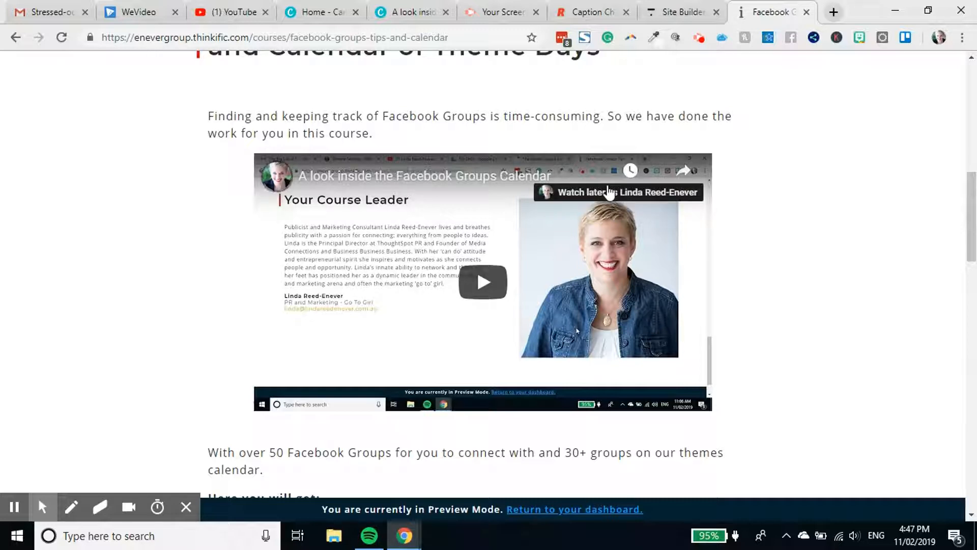
click(390, 41)
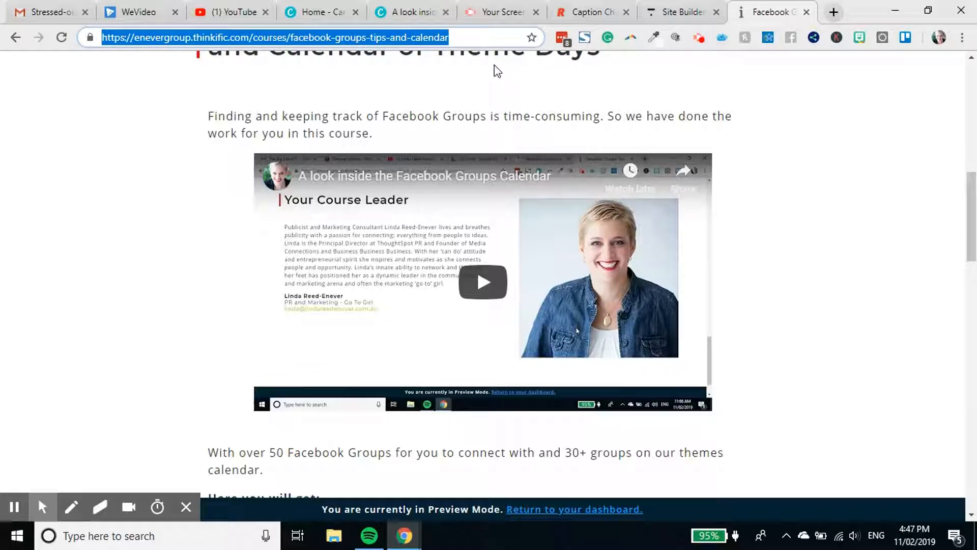
key(Menu)
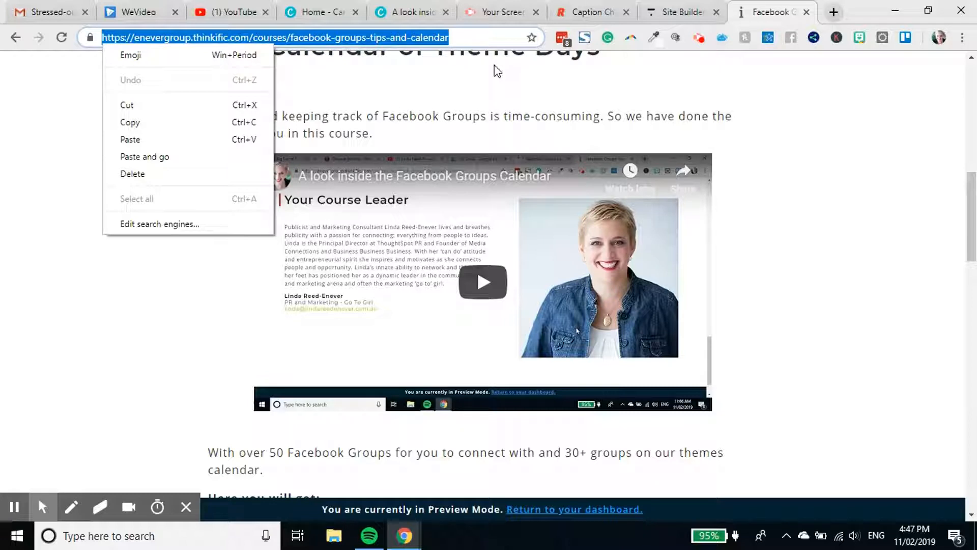
click(452, 45)
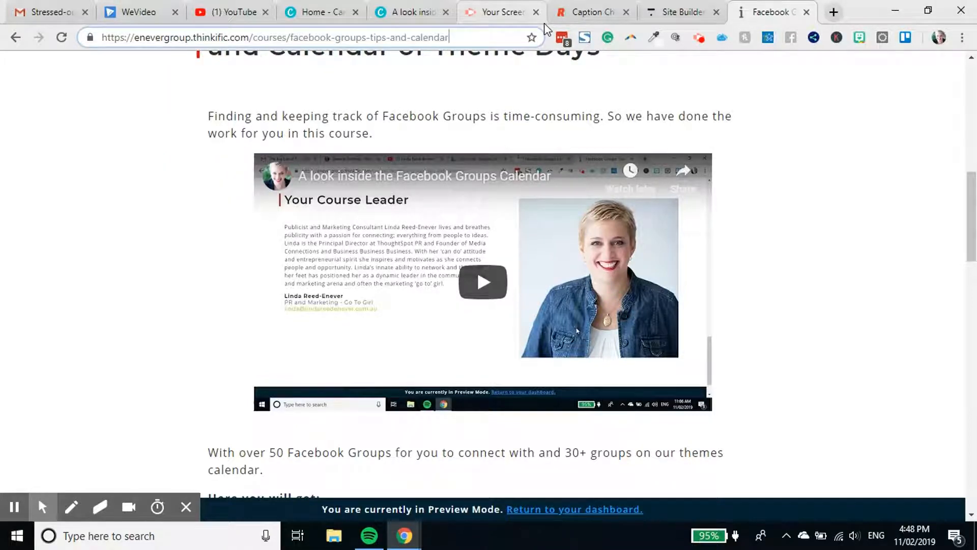
key(Menu)
click(468, 37)
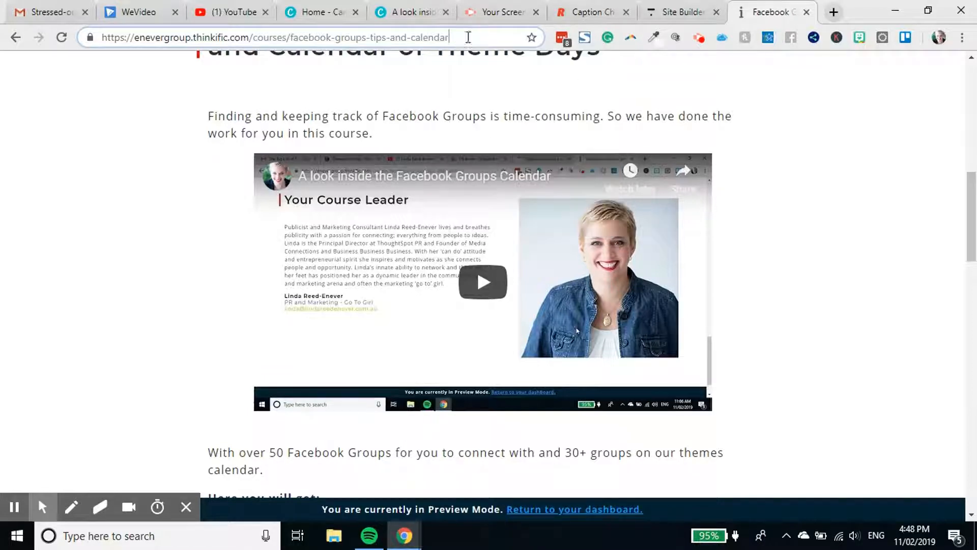
key(Return)
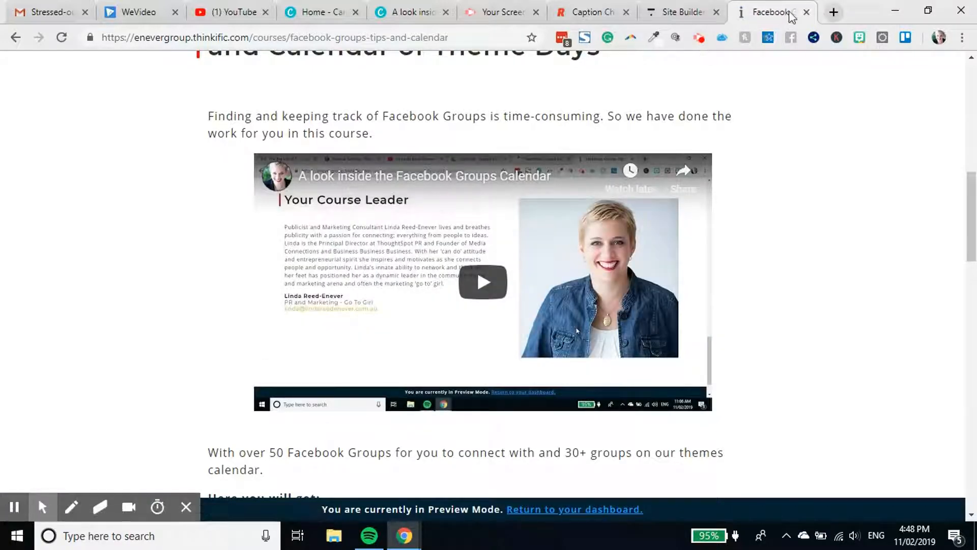
click(807, 12)
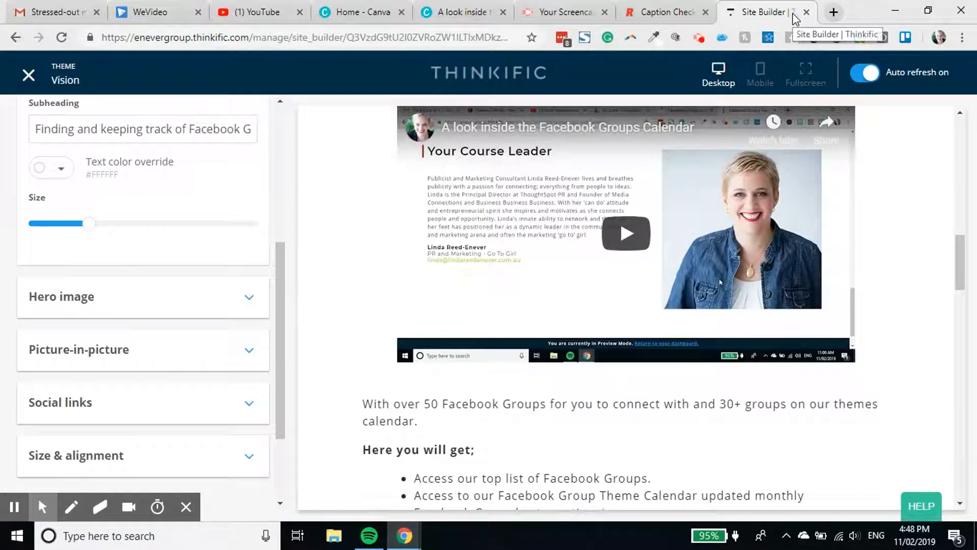
Look over the Rev caption order receipt, the Screencastify recordings and the course page preview in Thinkific's Site Builder
click(668, 15)
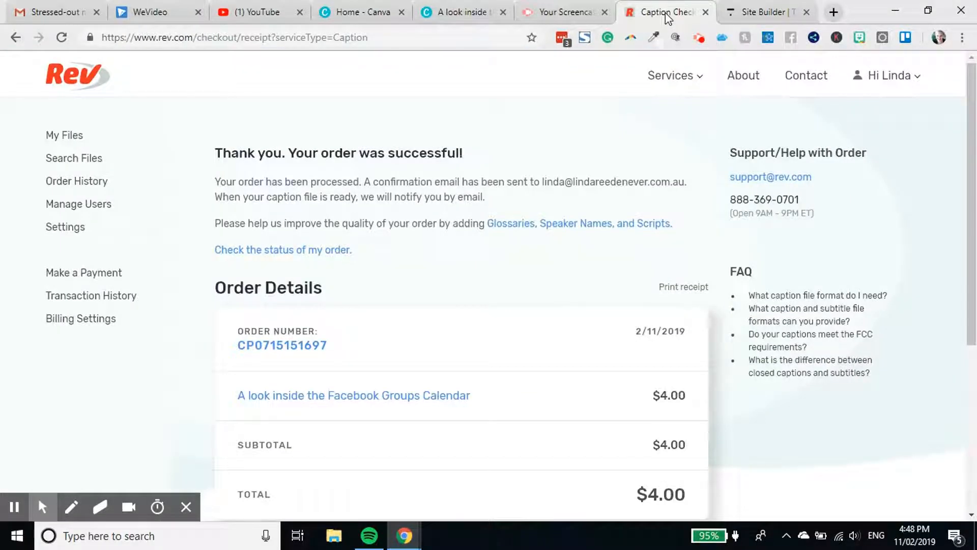
click(550, 6)
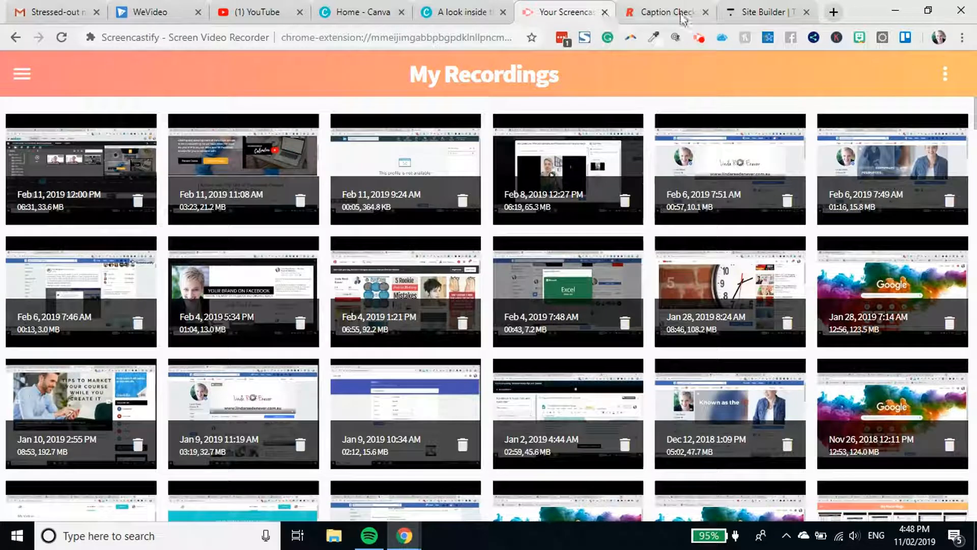
click(761, 15)
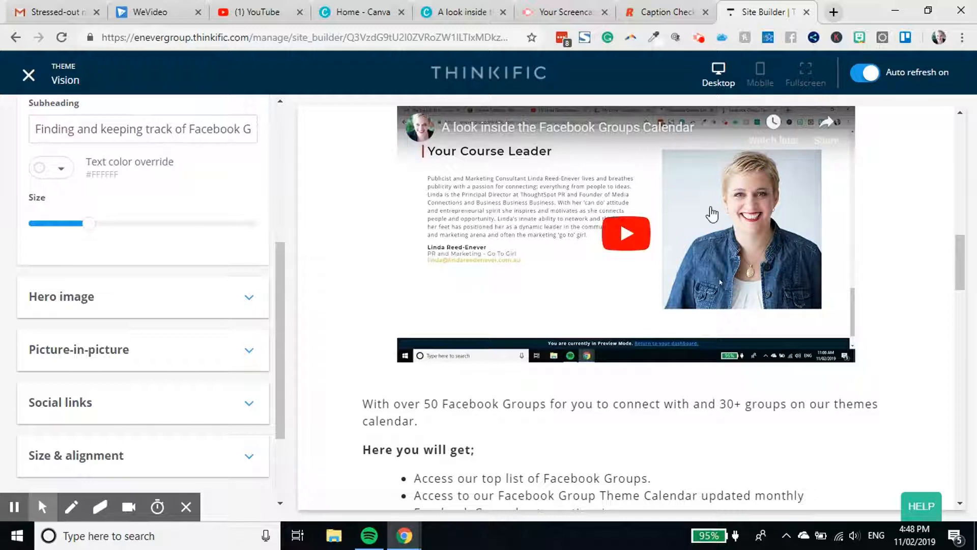
scroll(707, 217, down, 2)
scroll(707, 216, up, 4)
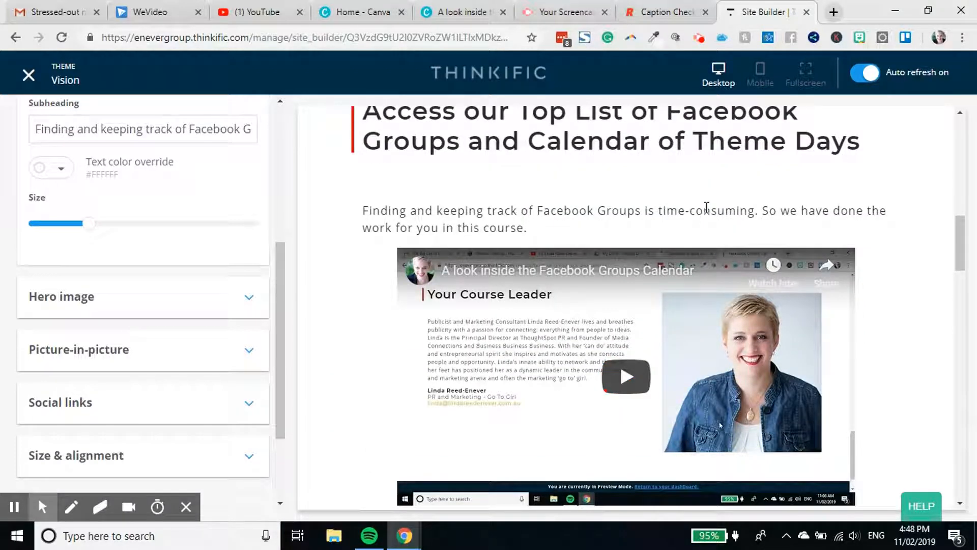
scroll(708, 209, down, 3)
scroll(711, 209, down, 1)
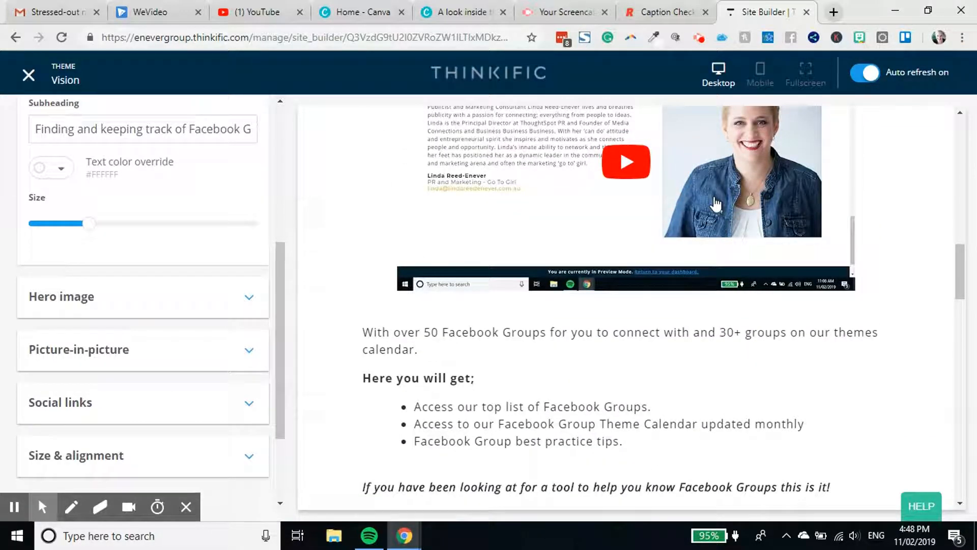
Open enevergroup.thinkific.com in a new browser tab and go to the Facebook Groups Calendar course from its course list
click(833, 12)
text(enev)
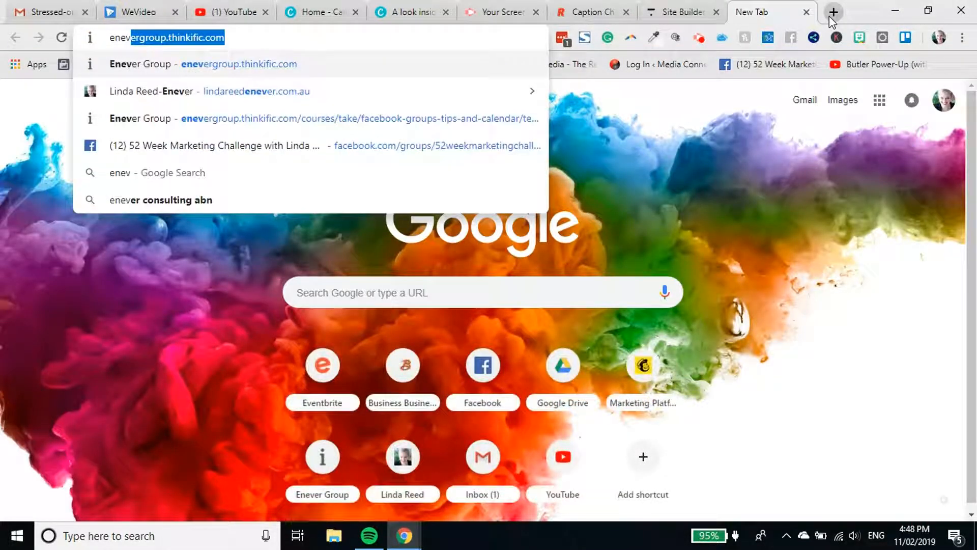
key(Return)
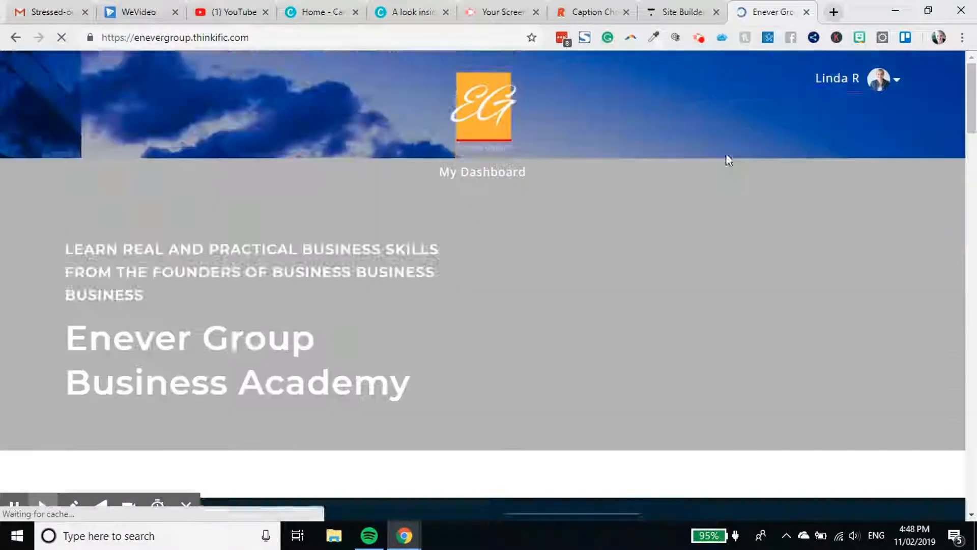
scroll(713, 167, down, 8)
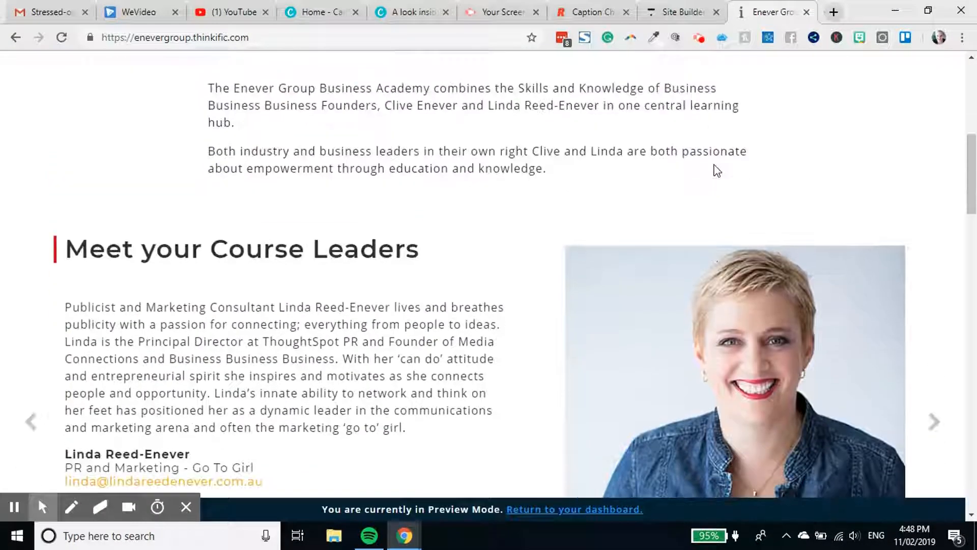
scroll(464, 260, down, 15)
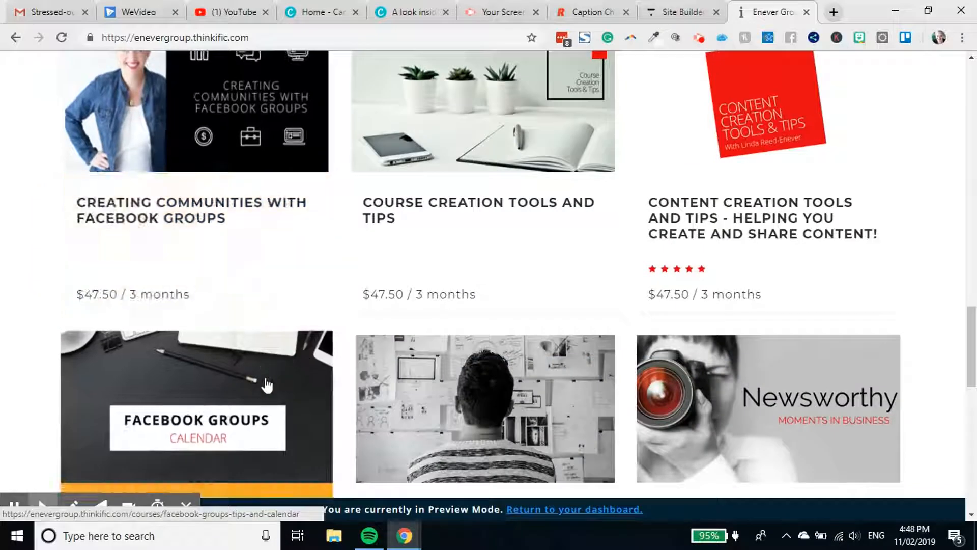
scroll(267, 385, down, 3)
click(240, 373)
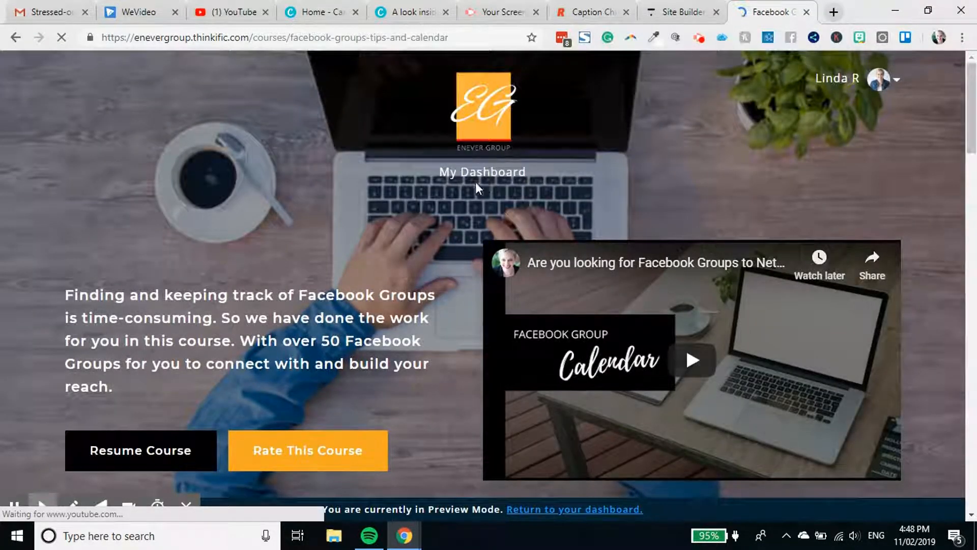
Review the course page's banner video, embedded calendar video, list of inclusions and course curriculum
scroll(476, 183, down, 4)
scroll(483, 191, down, 5)
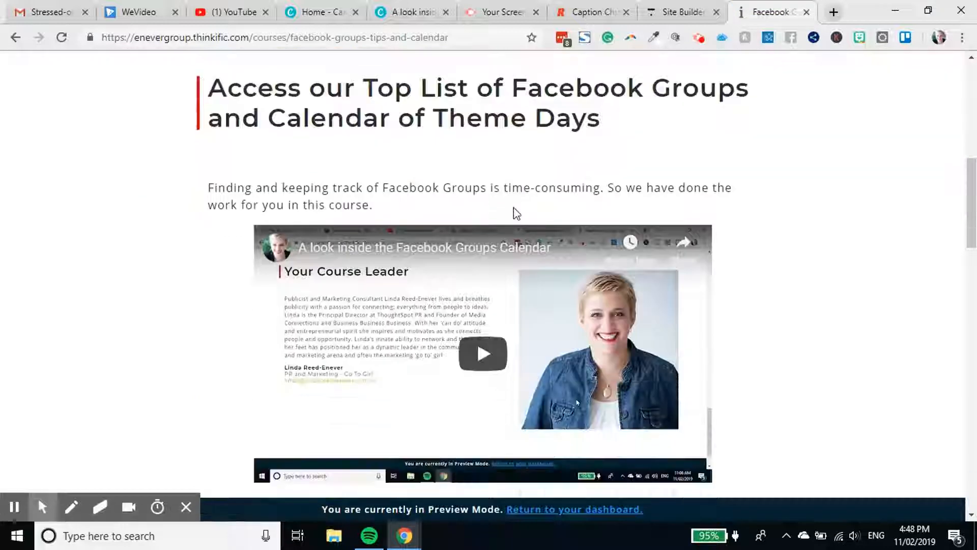
scroll(636, 147, up, 4)
scroll(674, 134, up, 3)
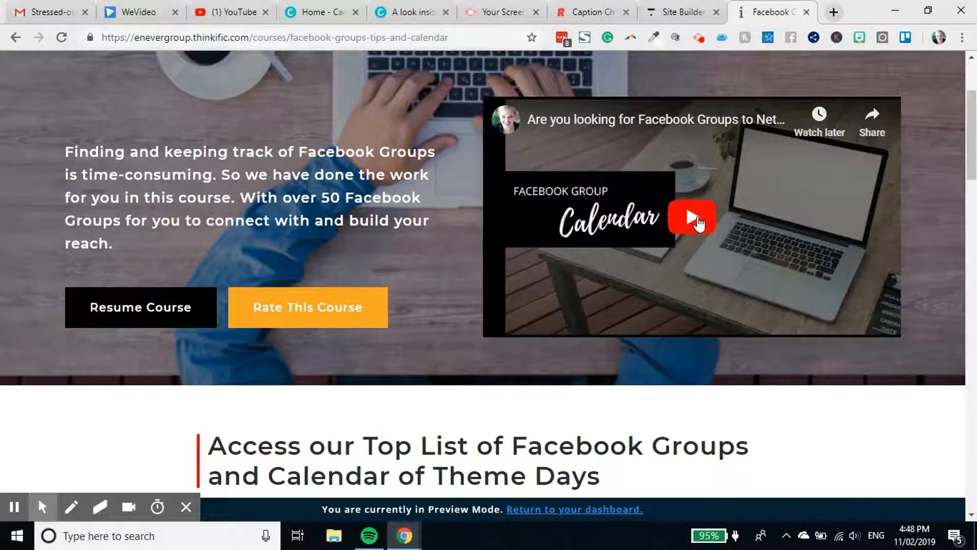
scroll(697, 222, down, 7)
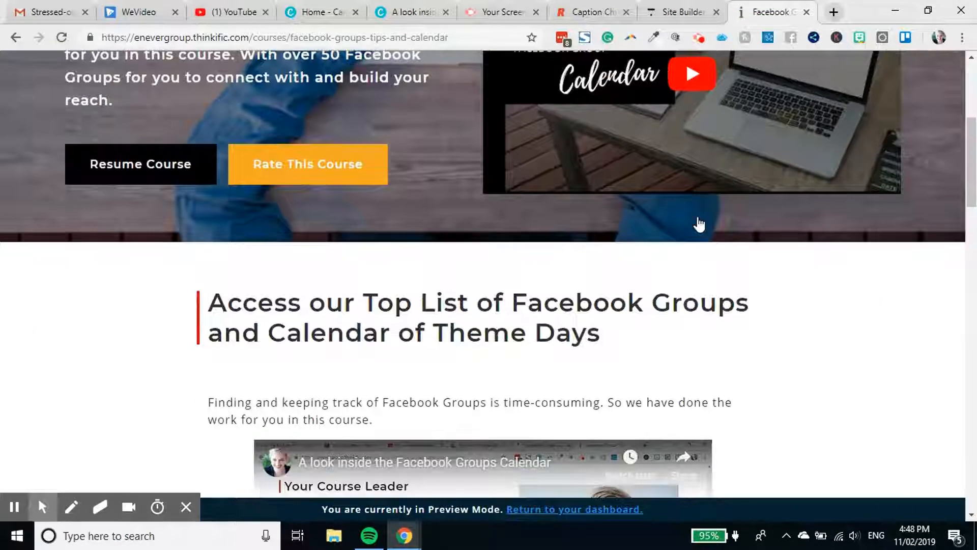
scroll(699, 223, down, 3)
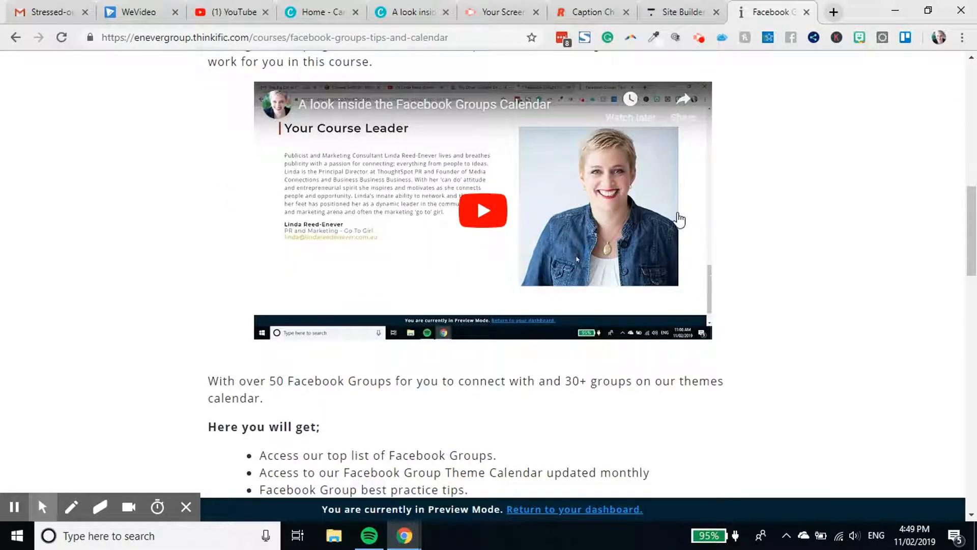
scroll(678, 219, down, 1)
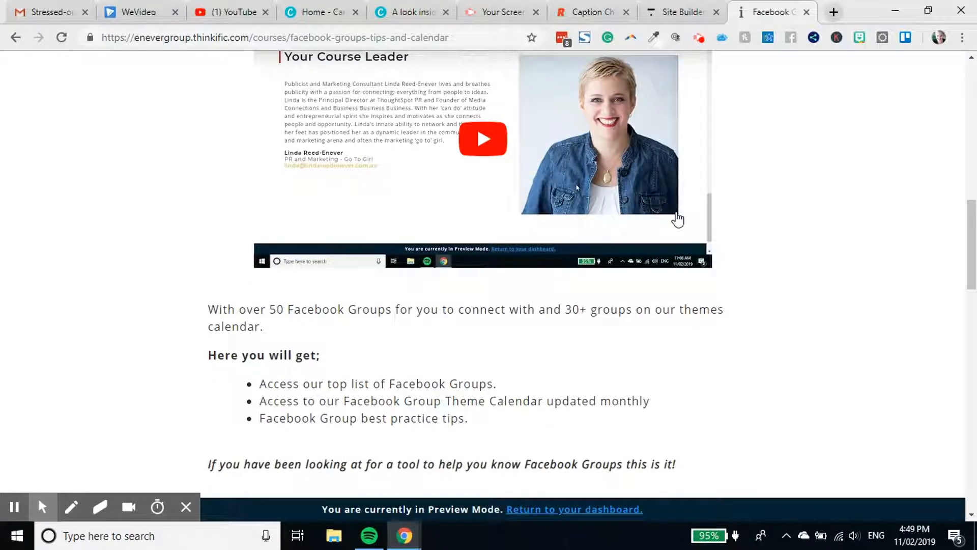
scroll(678, 219, down, 7)
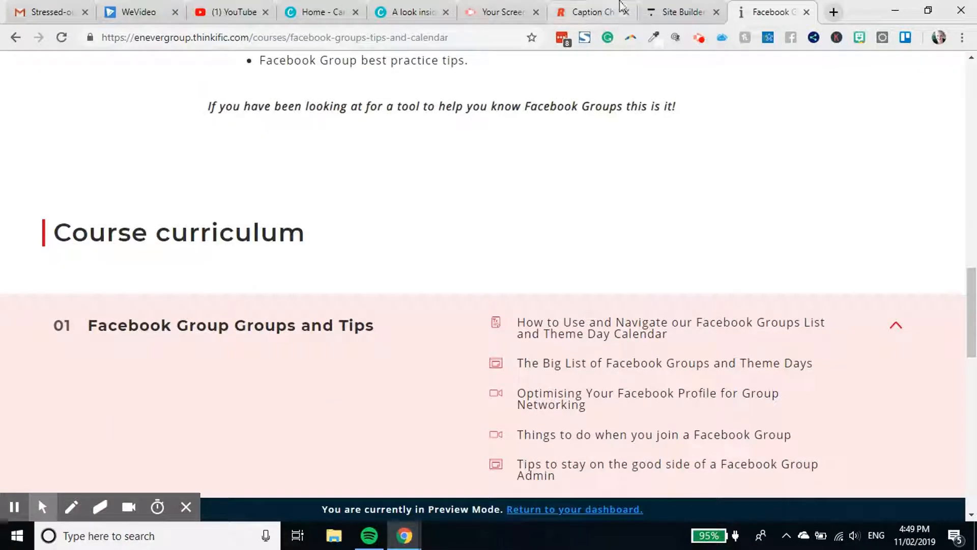
scroll(687, 120, up, 7)
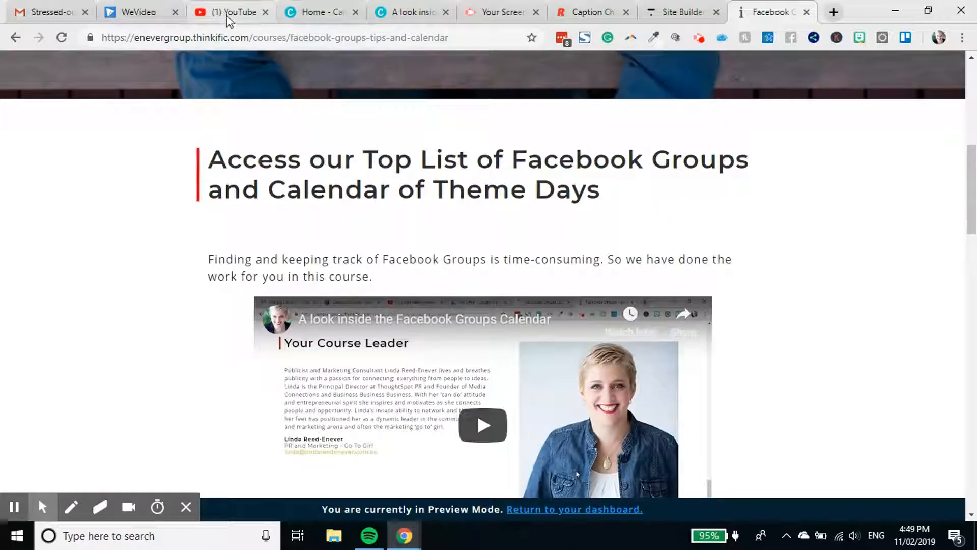
Switch to YouTube, open the creator's public channel page and view the new video among its Uploads
click(227, 15)
scroll(448, 186, up, 5)
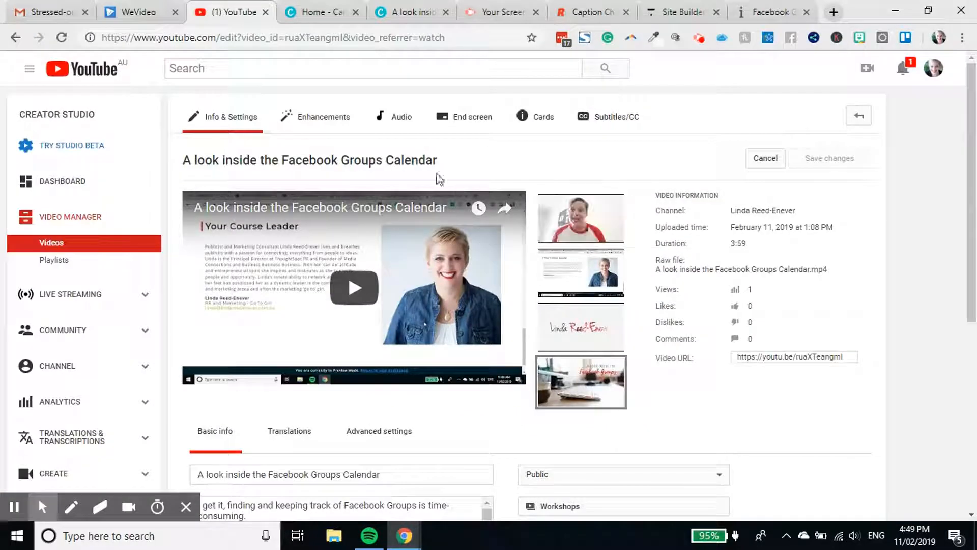
drag(224, 38, 812, 76)
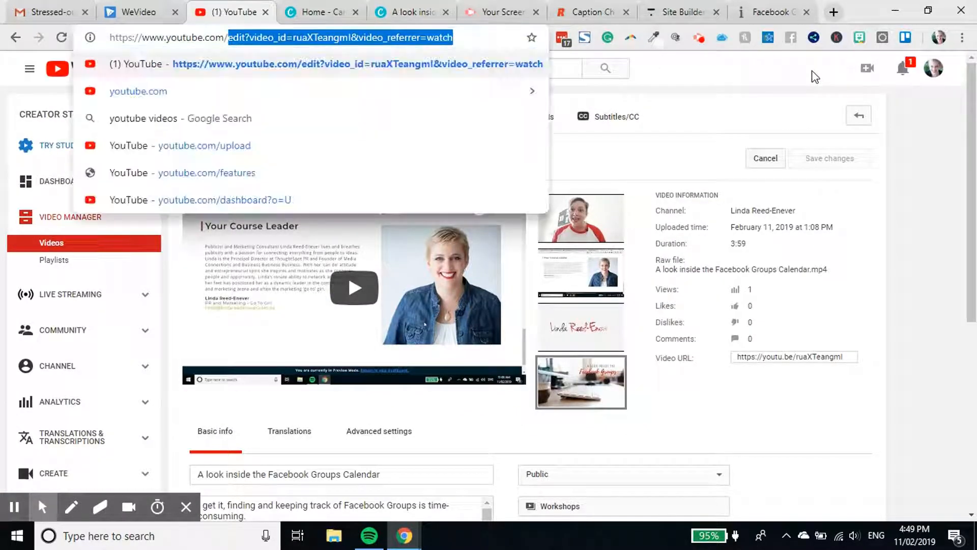
text(lindare)
key(Return)
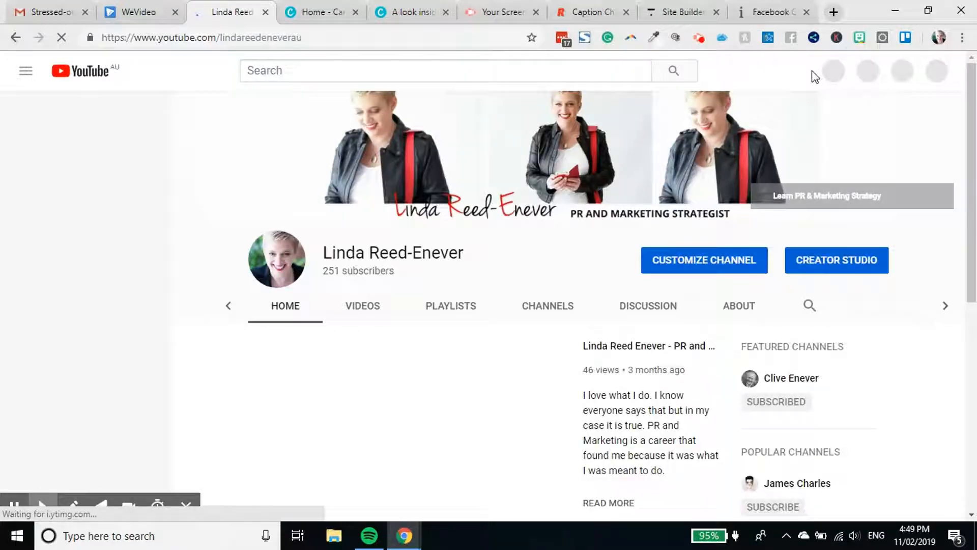
scroll(814, 122, down, 10)
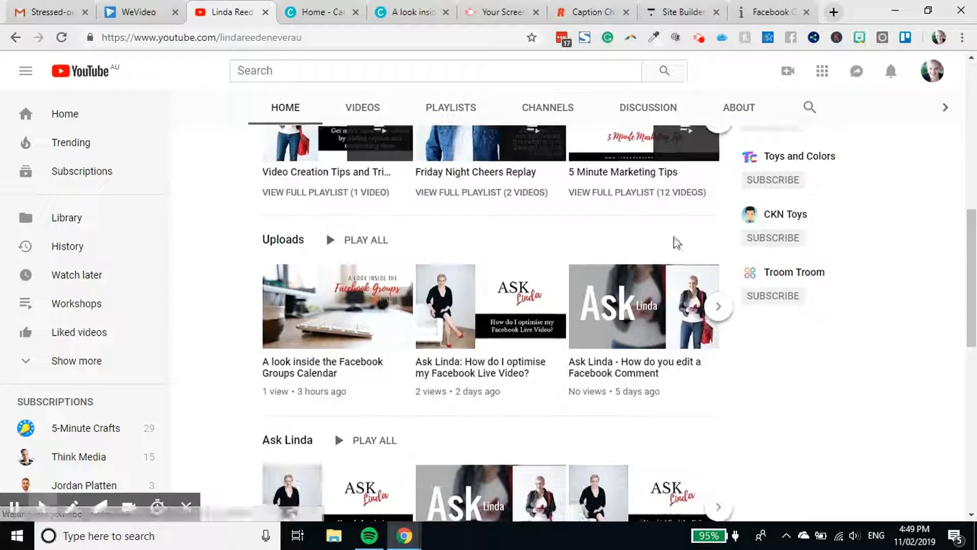